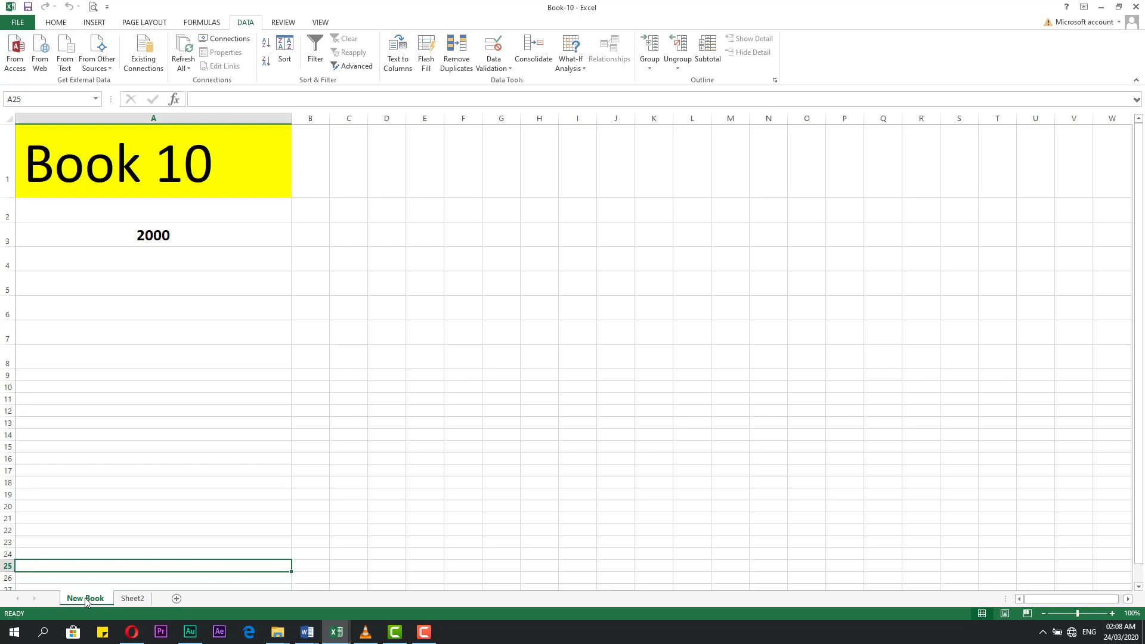
pyautogui.rightClick(93, 598)
pyautogui.click(115, 457)
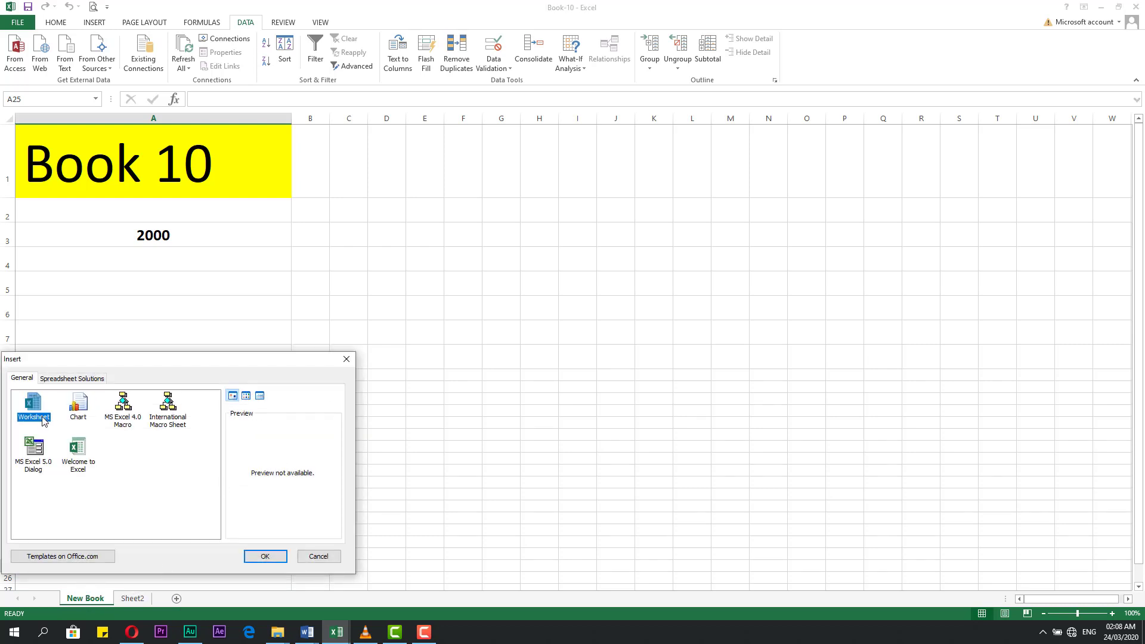
pyautogui.moveTo(115, 368); pyautogui.dragTo(373, 362)
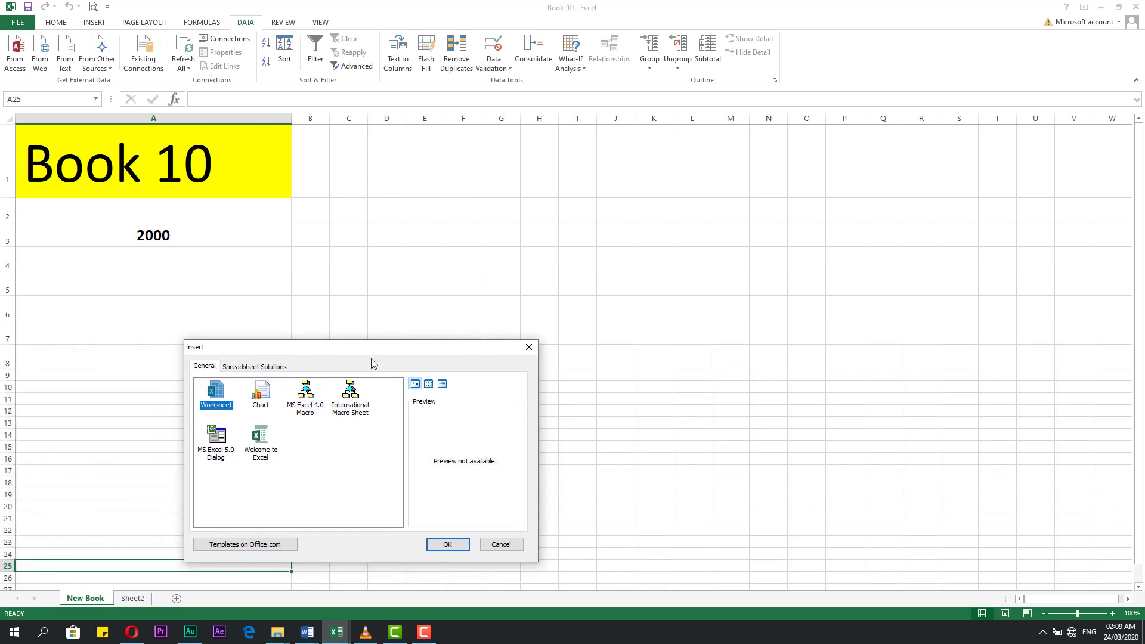
pyautogui.click(530, 348)
pyautogui.click(115, 520)
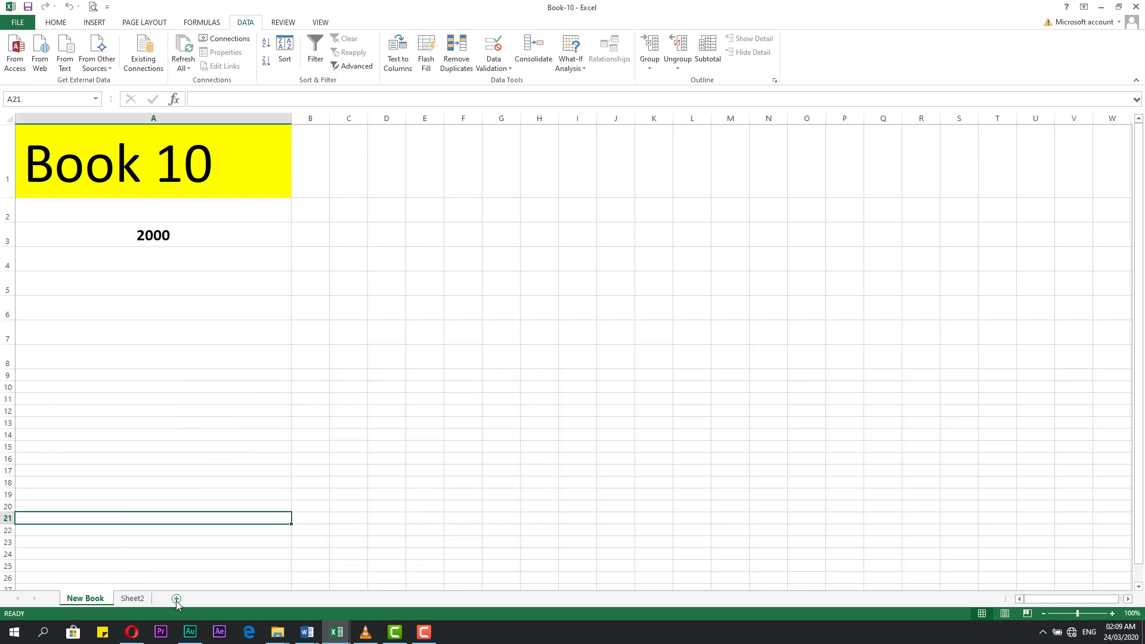
pyautogui.click(153, 575)
pyautogui.click(120, 557)
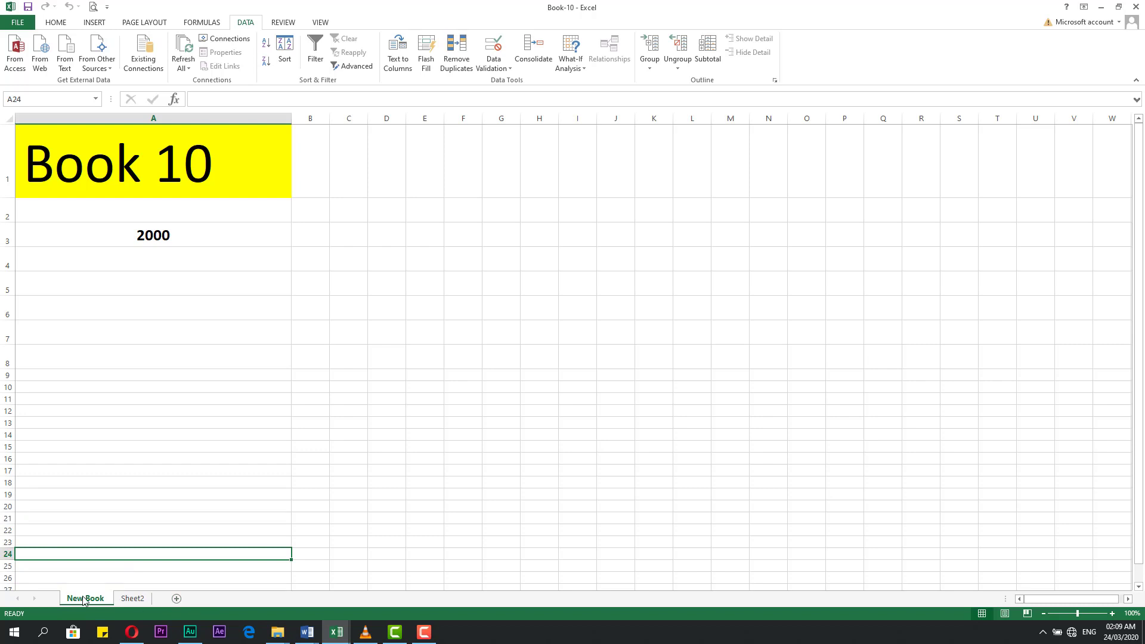
pyautogui.click(112, 578)
pyautogui.click(105, 540)
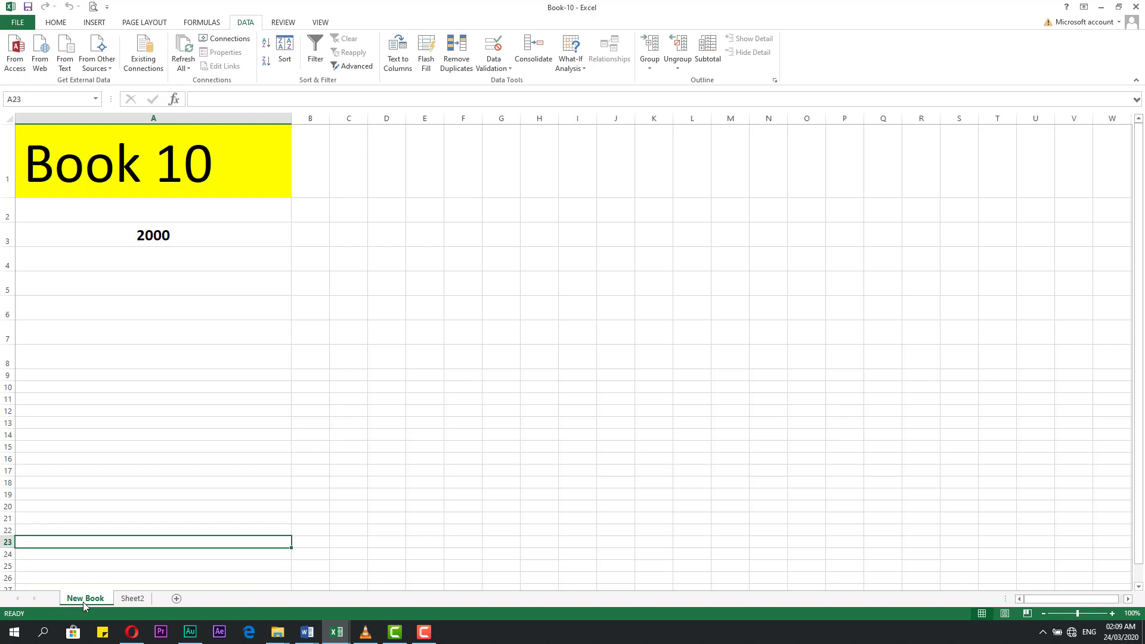
pyautogui.click(132, 599)
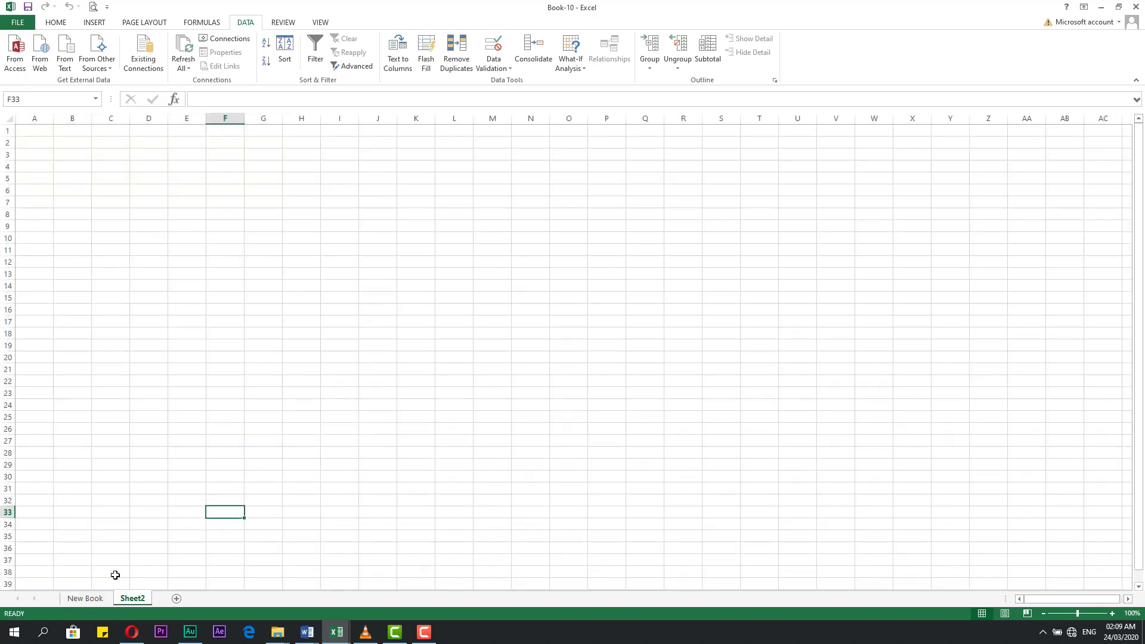
pyautogui.click(84, 600)
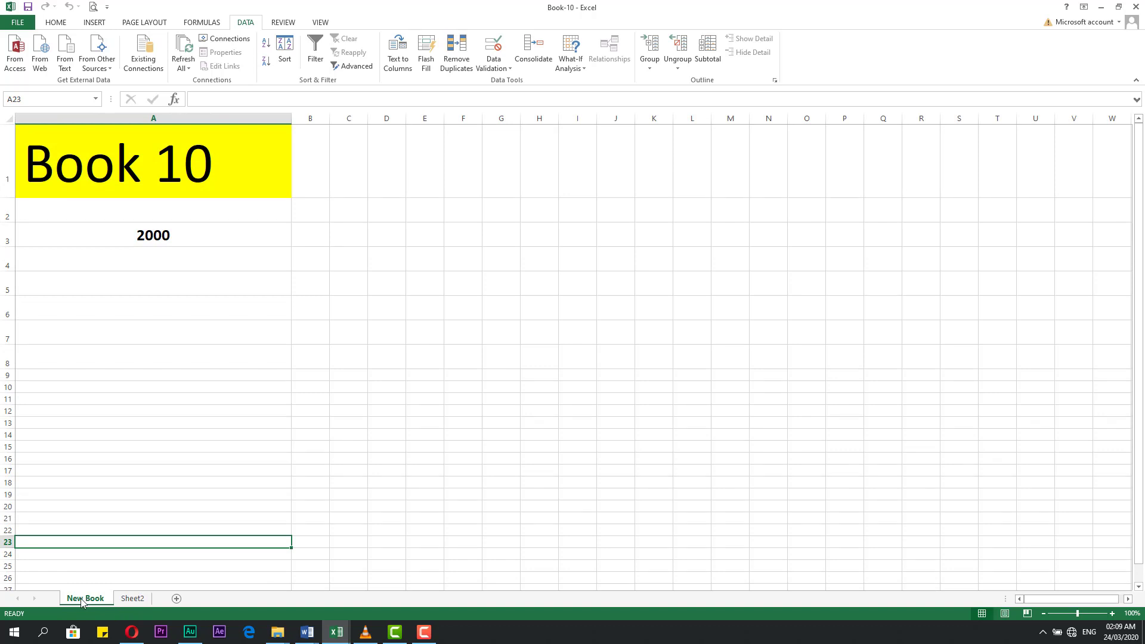
# - Insert a blank worksheet directly after the New Book sheet, and delete that new sheet
pyautogui.click(176, 599)
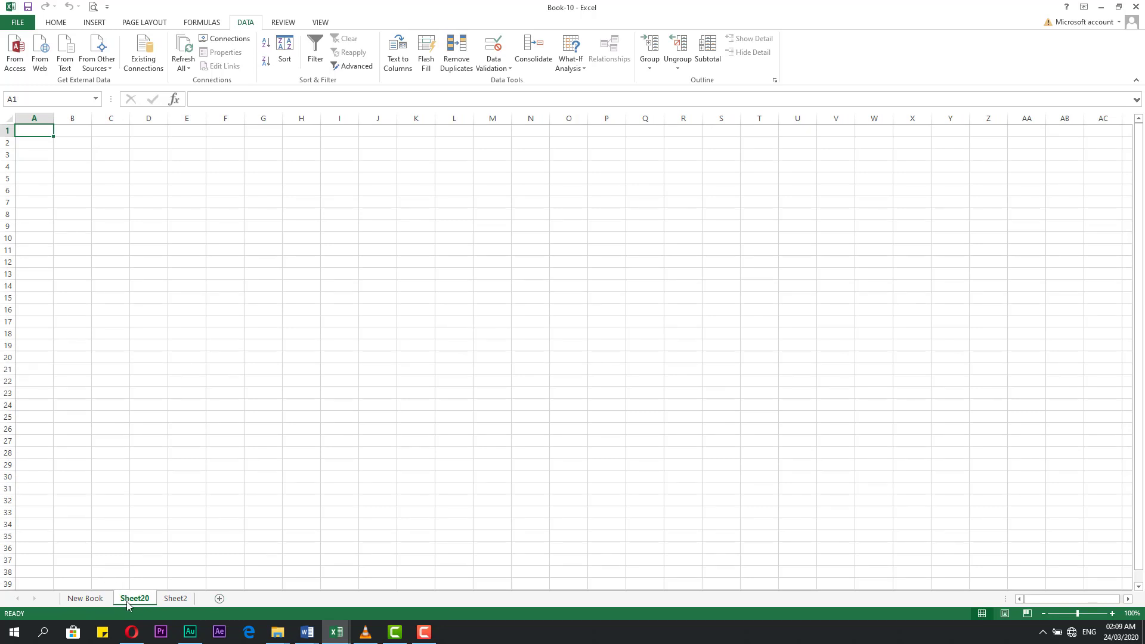
pyautogui.rightClick(128, 602)
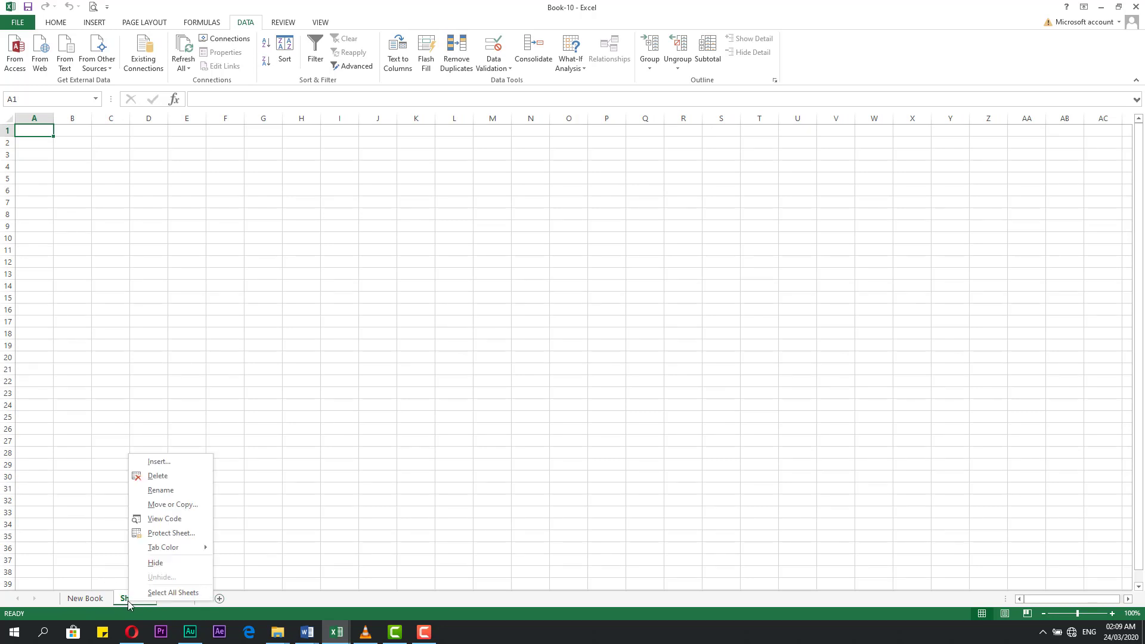
pyautogui.click(159, 475)
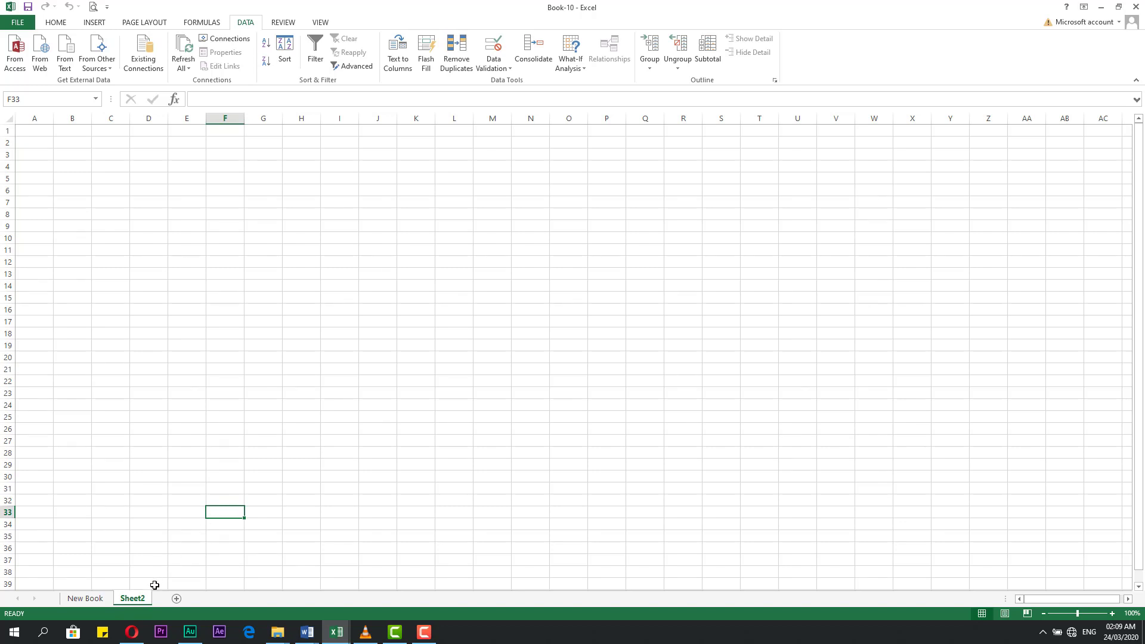
# - Add a blank worksheet at the end of the Book-10 workbook, after Sheet2
pyautogui.click(176, 599)
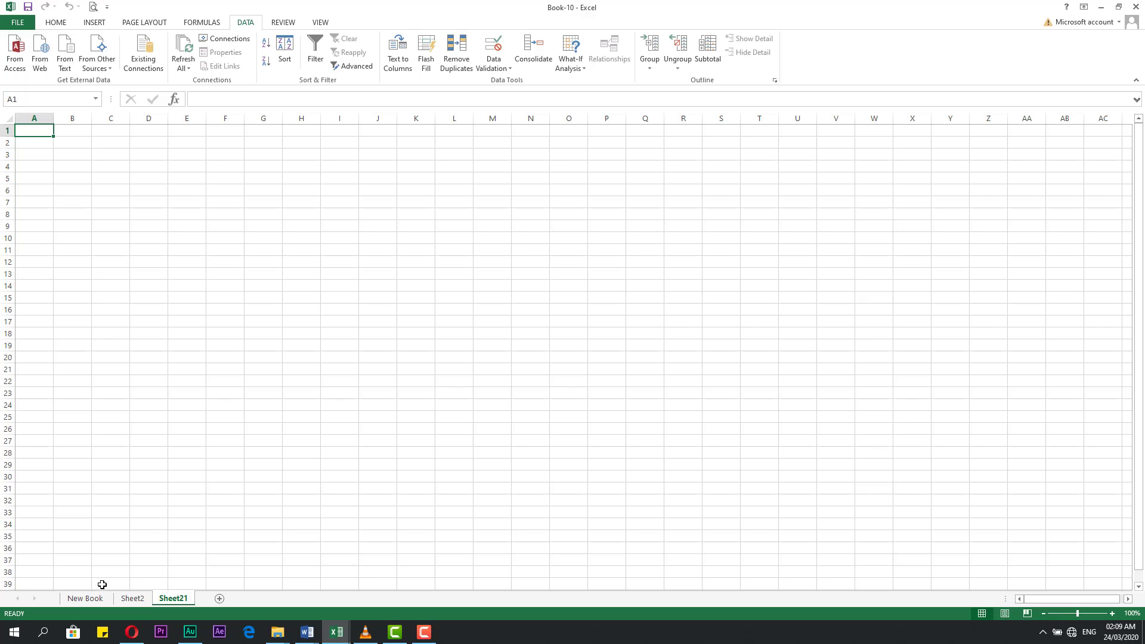
# - Create a blank workbook and add two more worksheets to it after Sheet1
pyautogui.click(18, 23)
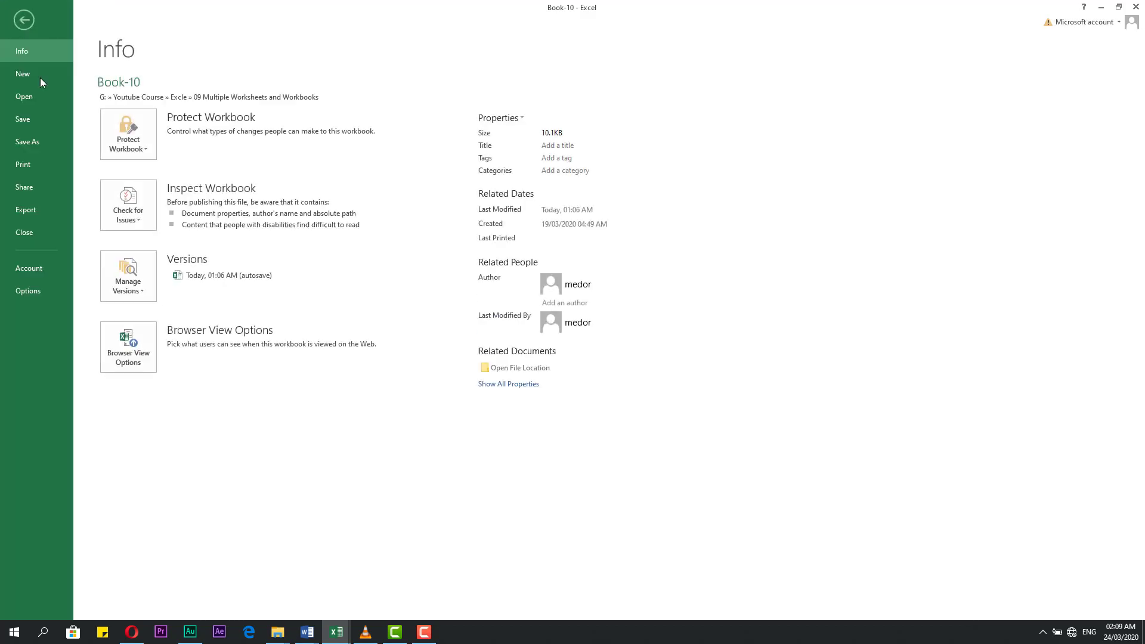
pyautogui.click(48, 85)
pyautogui.click(179, 196)
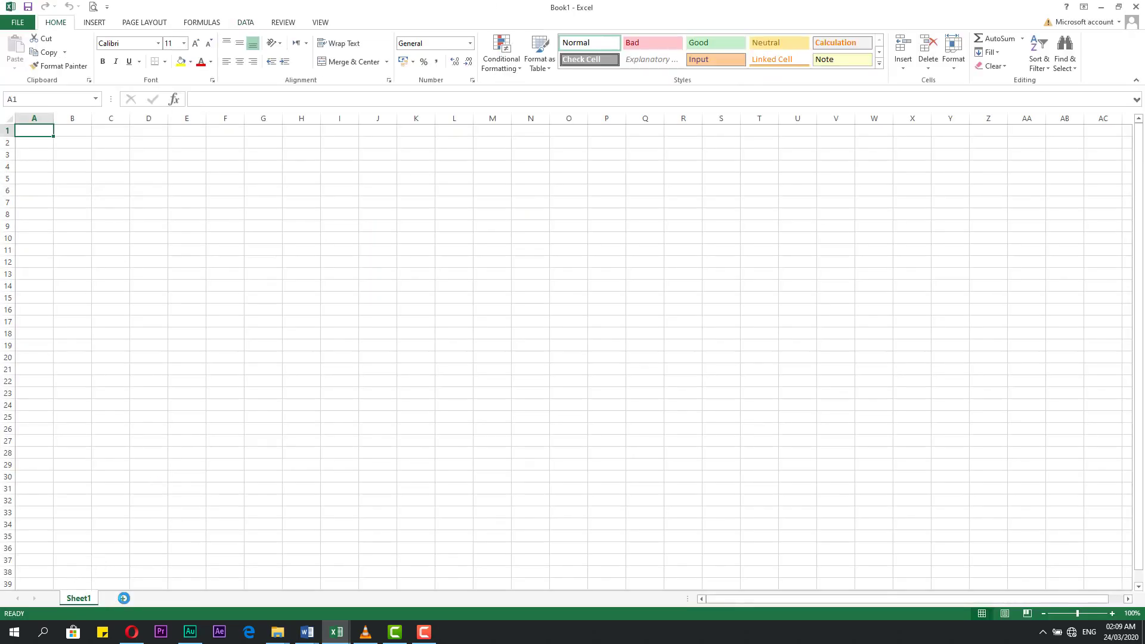
pyautogui.click(123, 599)
pyautogui.click(161, 599)
pyautogui.click(159, 549)
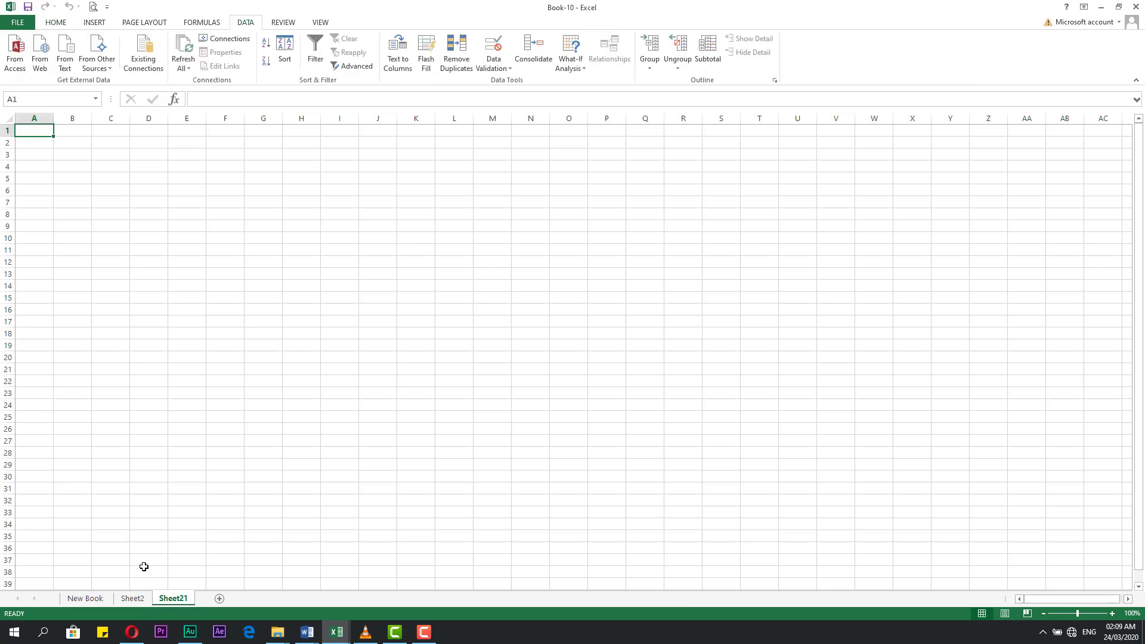
# - Add a blank worksheet after Sheet21 in the Book-10 workbook
pyautogui.click(115, 393)
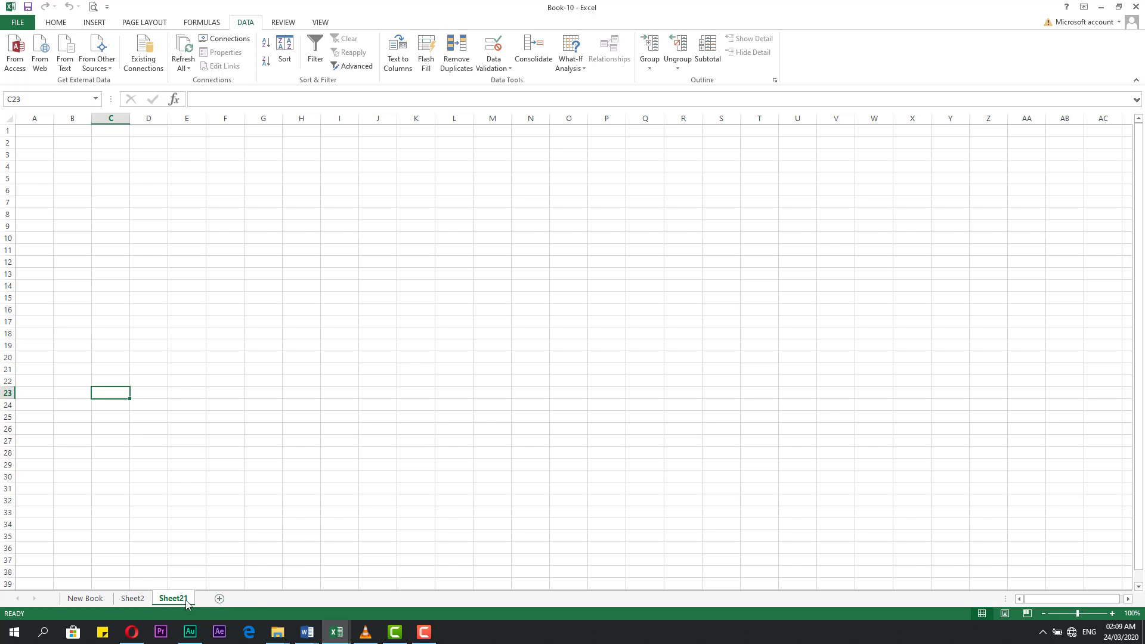
pyautogui.click(219, 598)
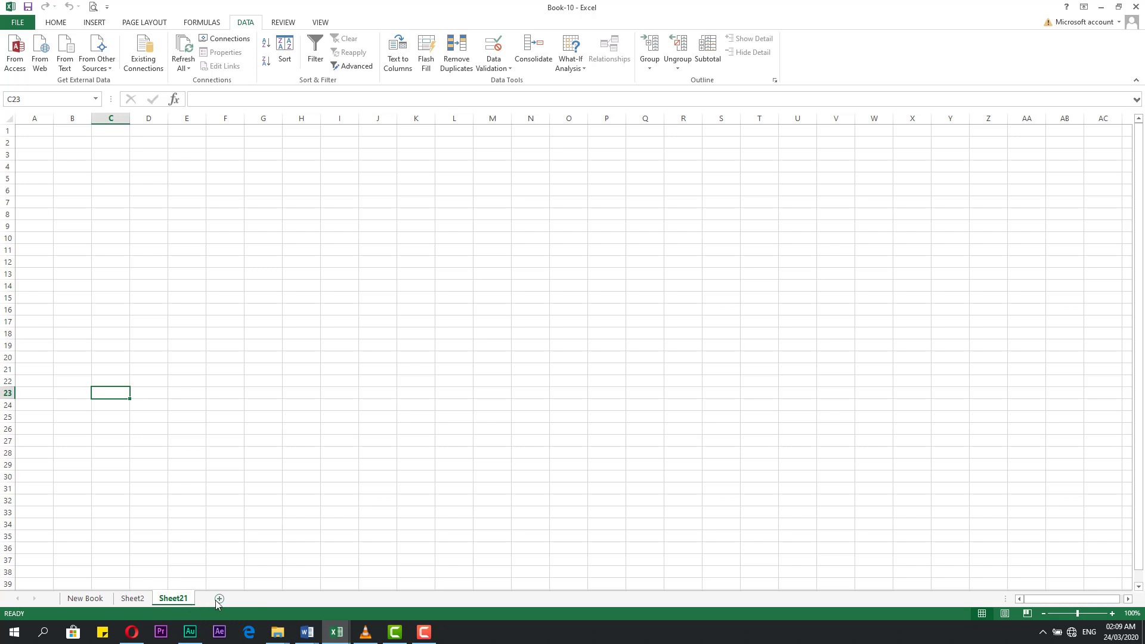
pyautogui.rightClick(174, 603)
pyautogui.click(197, 490)
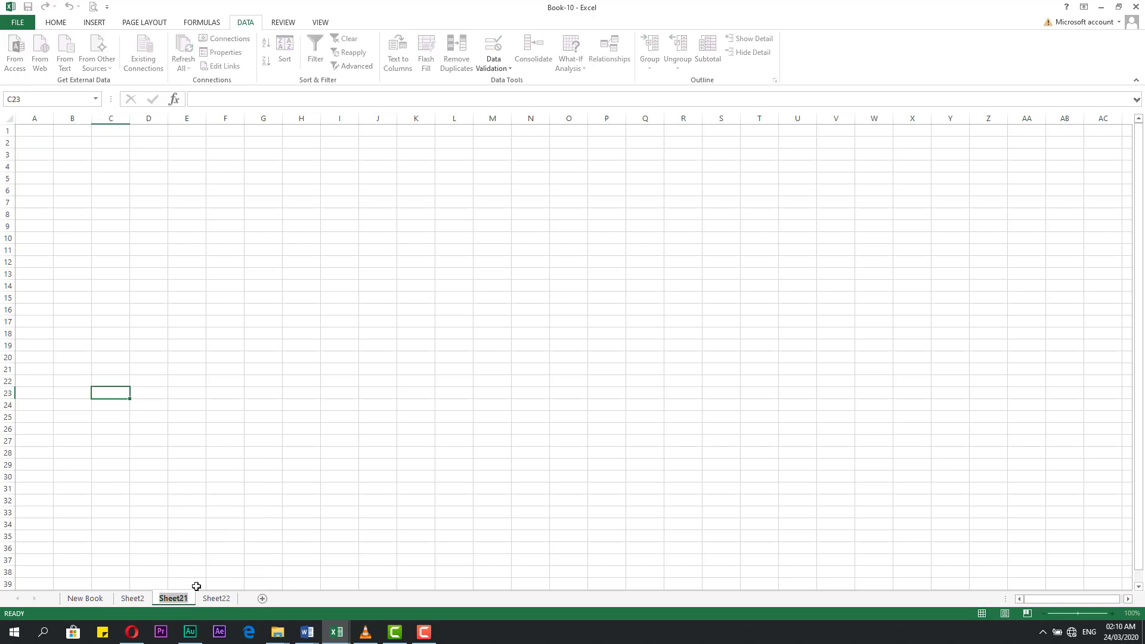
pyautogui.click(224, 548)
pyautogui.click(149, 572)
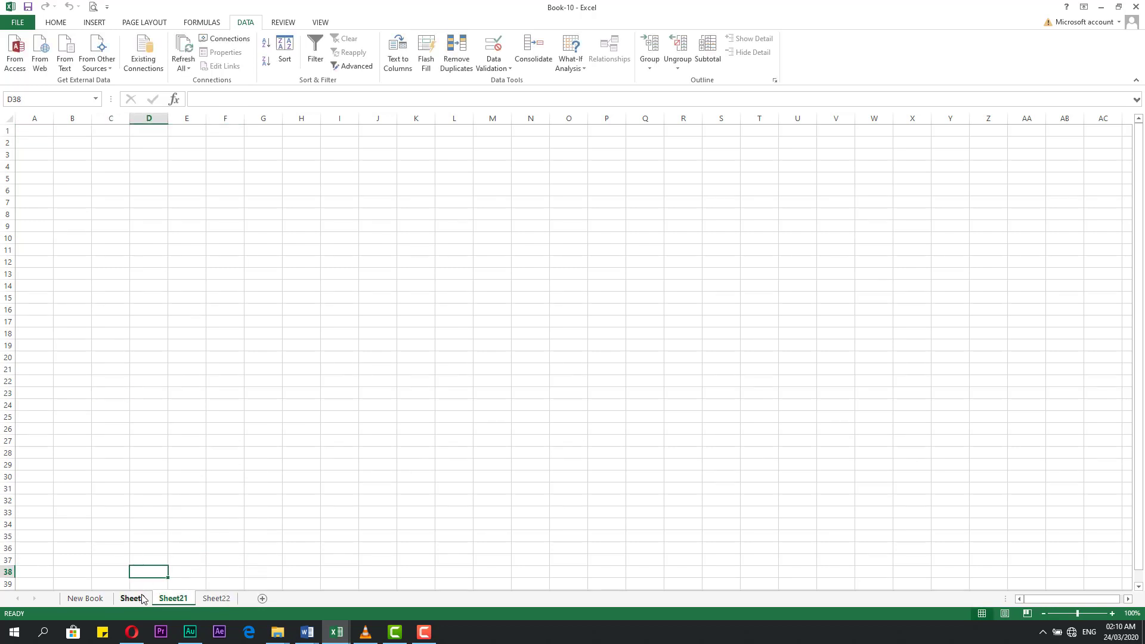
pyautogui.click(115, 538)
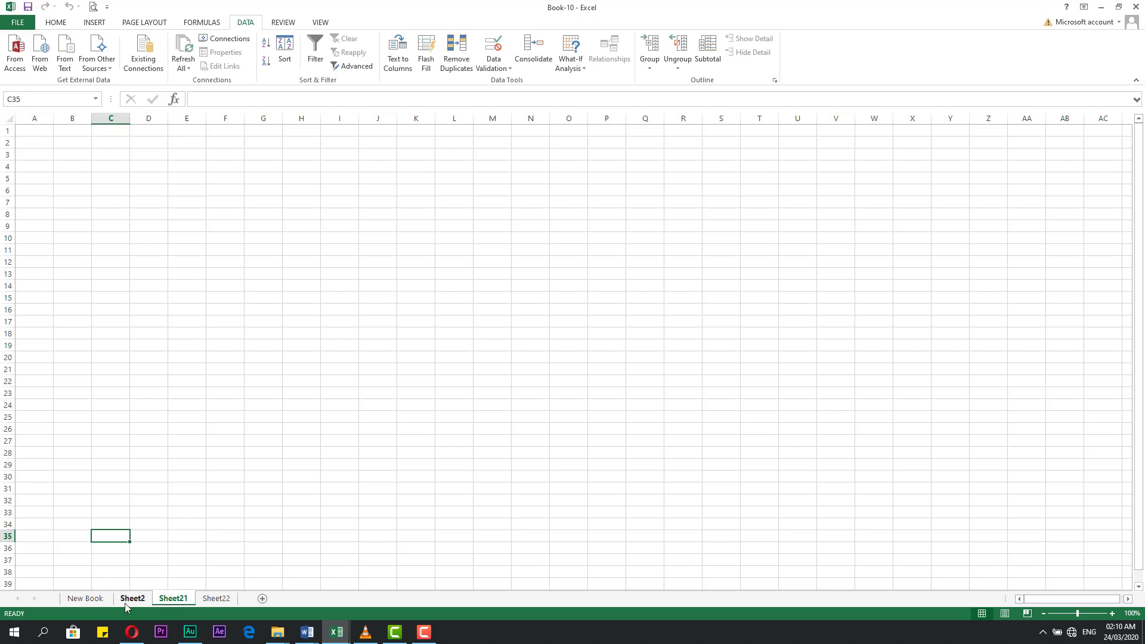
# - Move the Sheet2 worksheet to the end of the workbook, after Sheet22
pyautogui.click(130, 600)
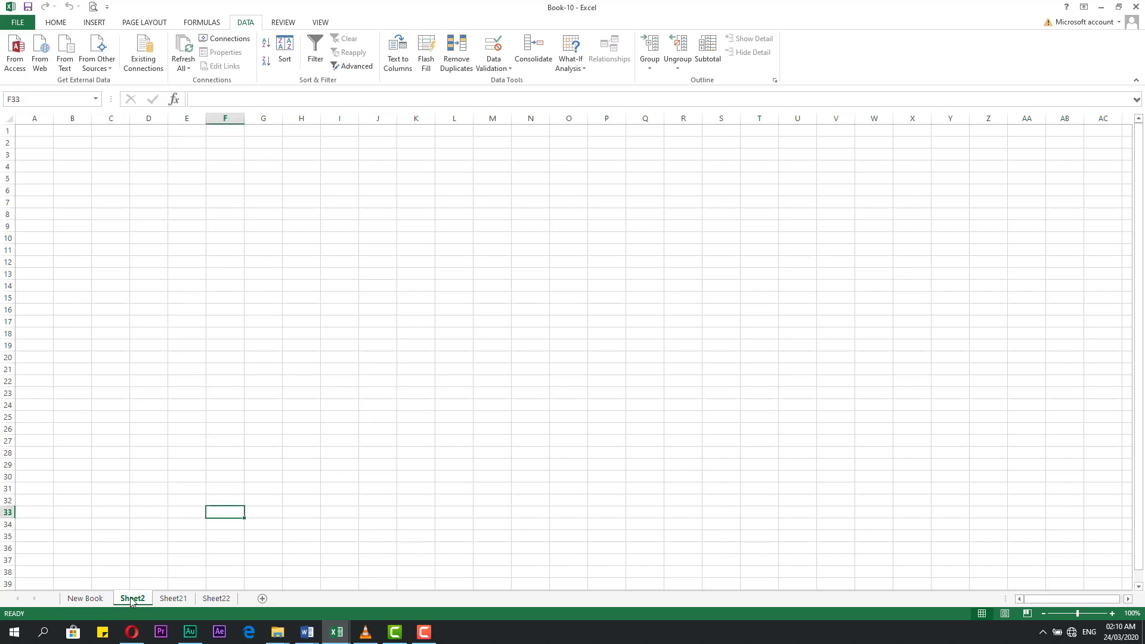
pyautogui.moveTo(132, 601); pyautogui.dragTo(206, 600)
pyautogui.moveTo(207, 600); pyautogui.dragTo(187, 597)
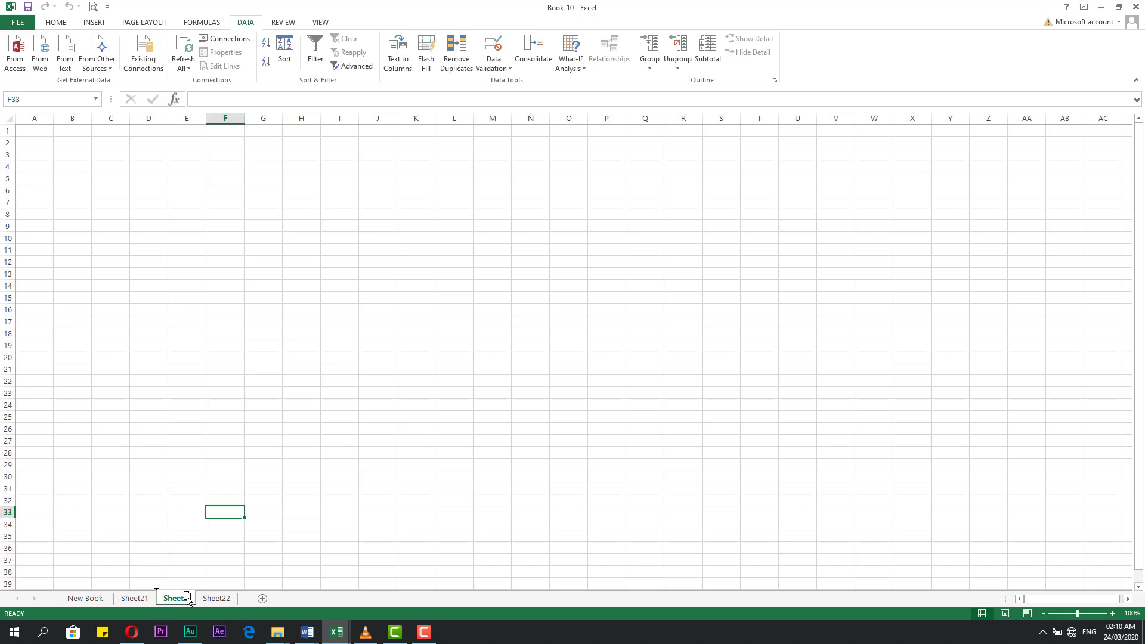
pyautogui.moveTo(186, 598); pyautogui.dragTo(246, 597)
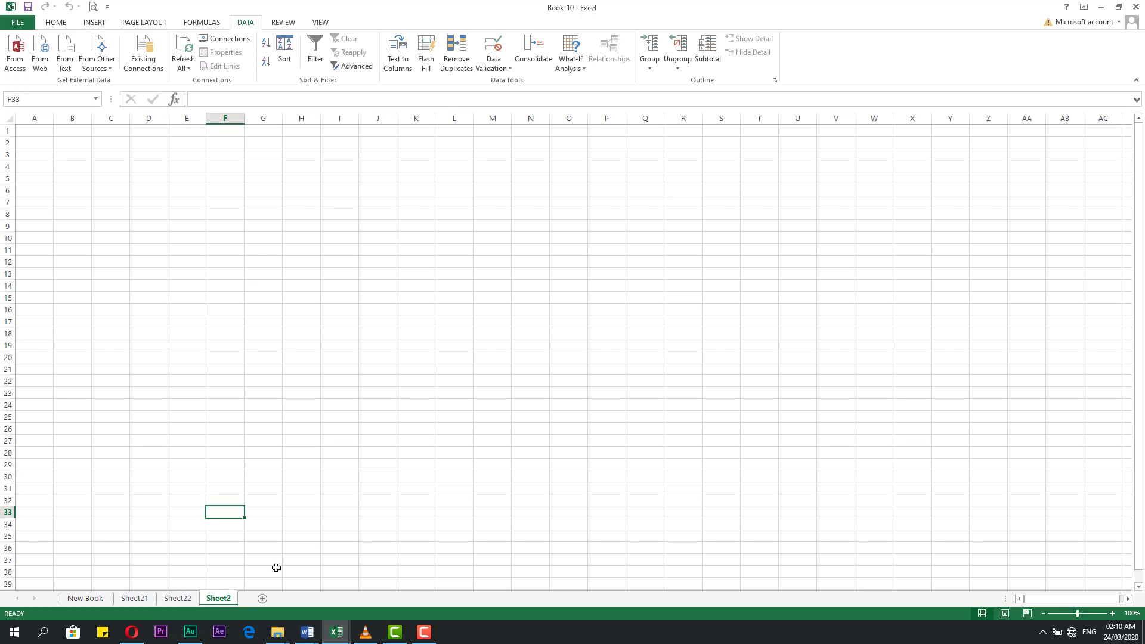
pyautogui.click(276, 568)
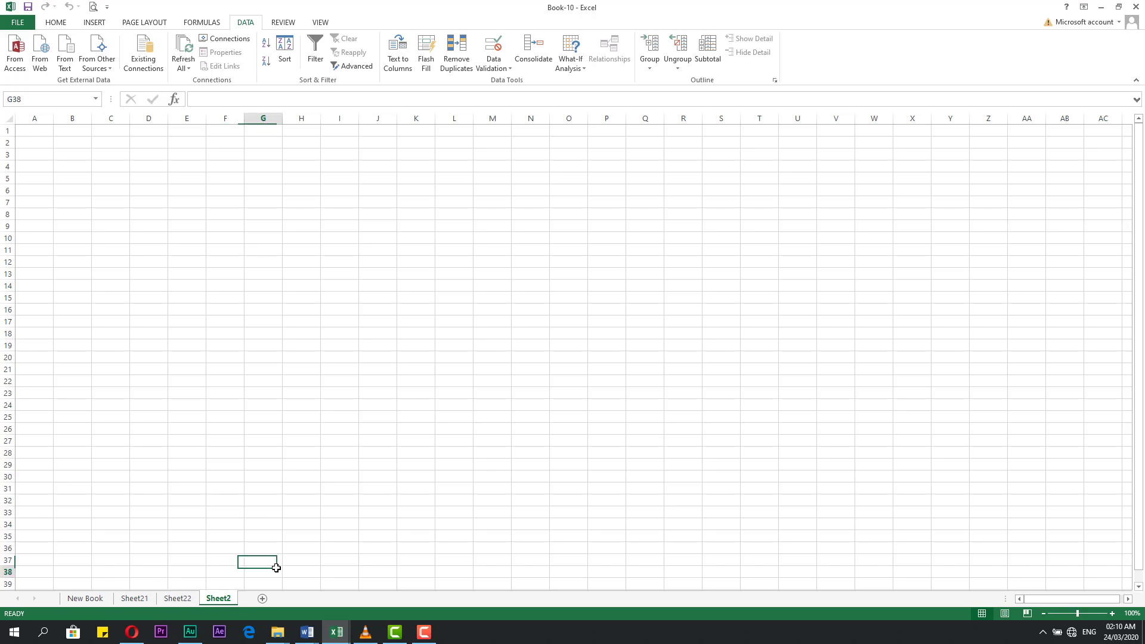
# - Duplicate the New Book worksheet, placing the copy after Sheet2 at the end of the workbook
pyautogui.click(86, 600)
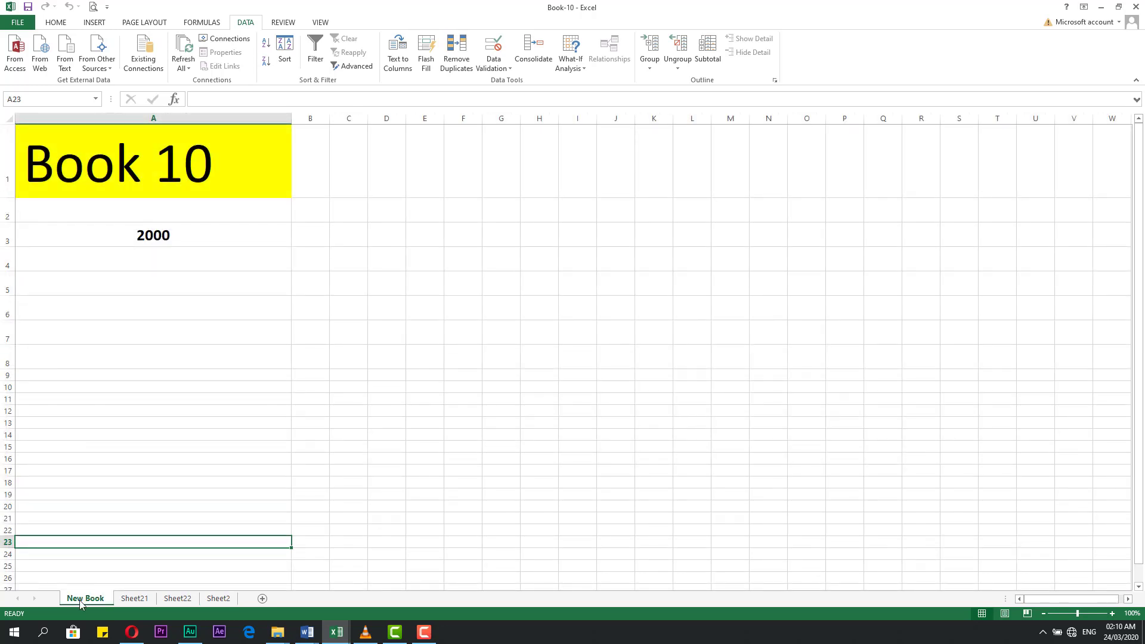
pyautogui.moveTo(80, 600)
pyautogui.mouseDown()
pyautogui.moveTo(89, 592)
pyautogui.moveTo(81, 597)
pyautogui.mouseUp()
pyautogui.moveTo(82, 599); pyautogui.dragTo(241, 592)
# - Make another copy of the Book 10 worksheet, placing it after New Book (2)
pyautogui.click(74, 597)
pyautogui.keyDown('ctrl'); pyautogui.click(263, 599); pyautogui.keyUp('ctrl')
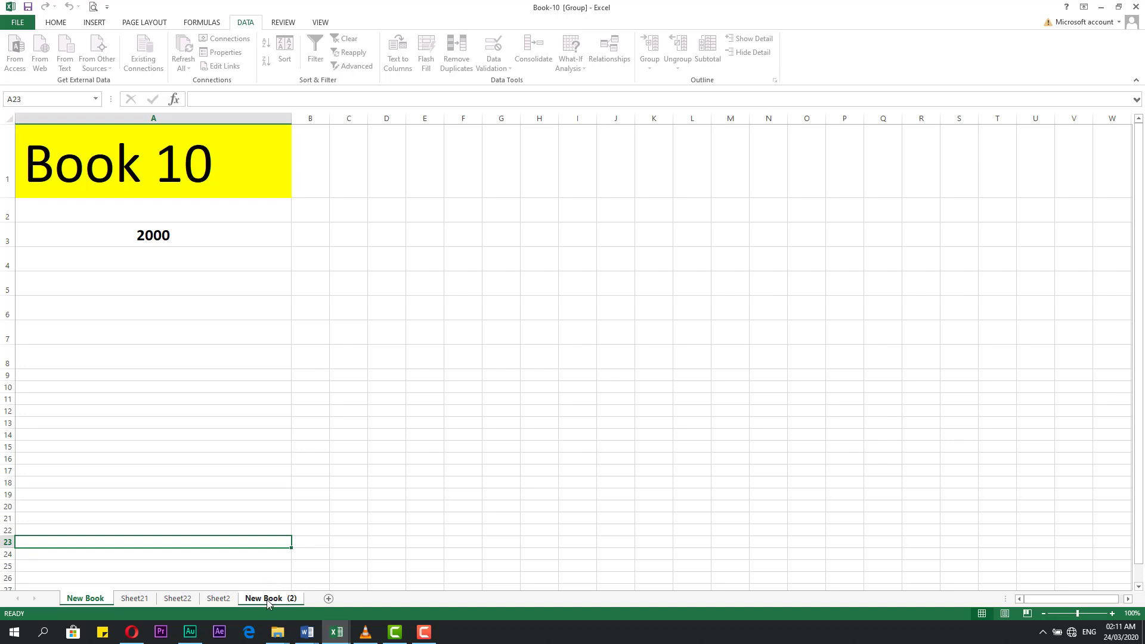
pyautogui.keyDown('ctrl'); pyautogui.click(268, 599); pyautogui.keyUp('ctrl')
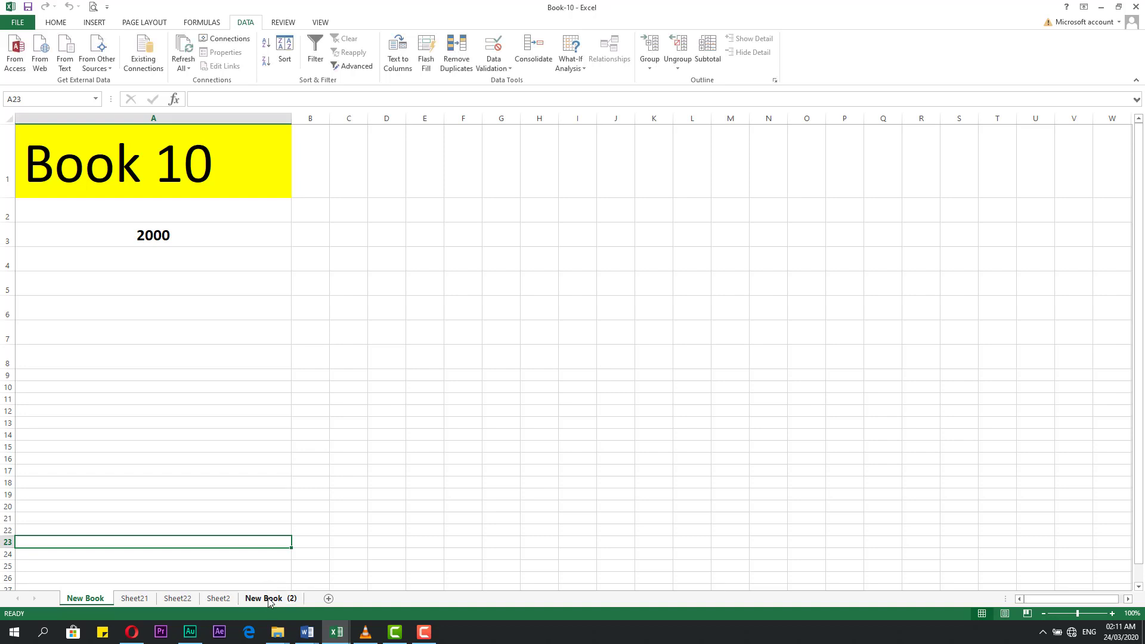
pyautogui.click(224, 599)
pyautogui.moveTo(273, 599)
pyautogui.mouseDown()
pyautogui.moveTo(266, 585)
pyautogui.moveTo(294, 581)
pyautogui.moveTo(316, 606)
pyautogui.mouseUp()
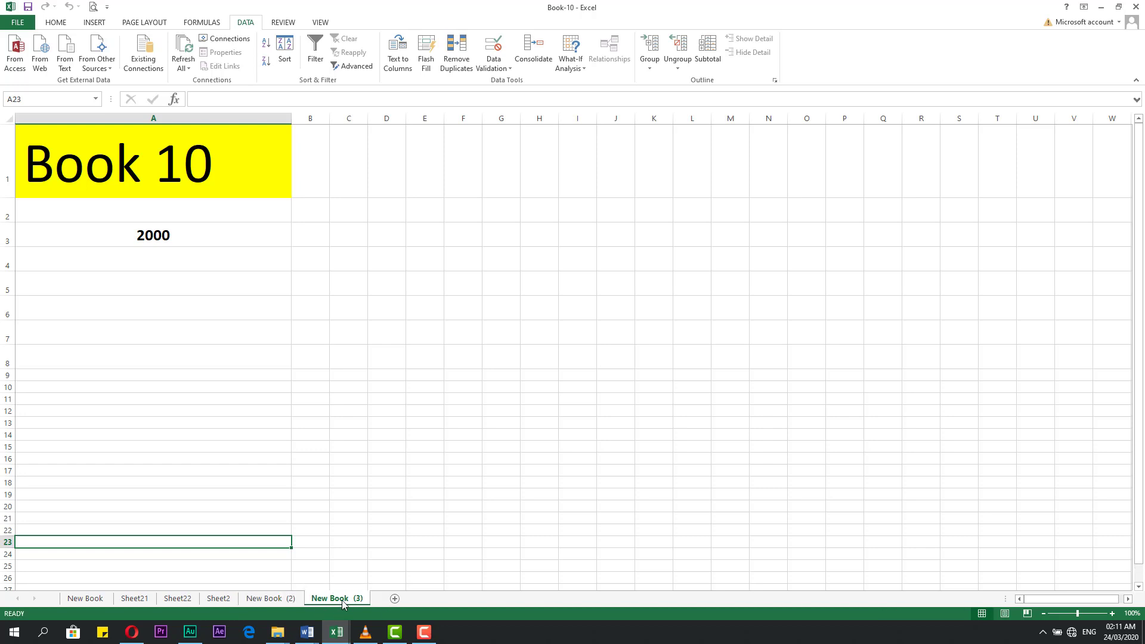
pyautogui.rightClick(338, 600)
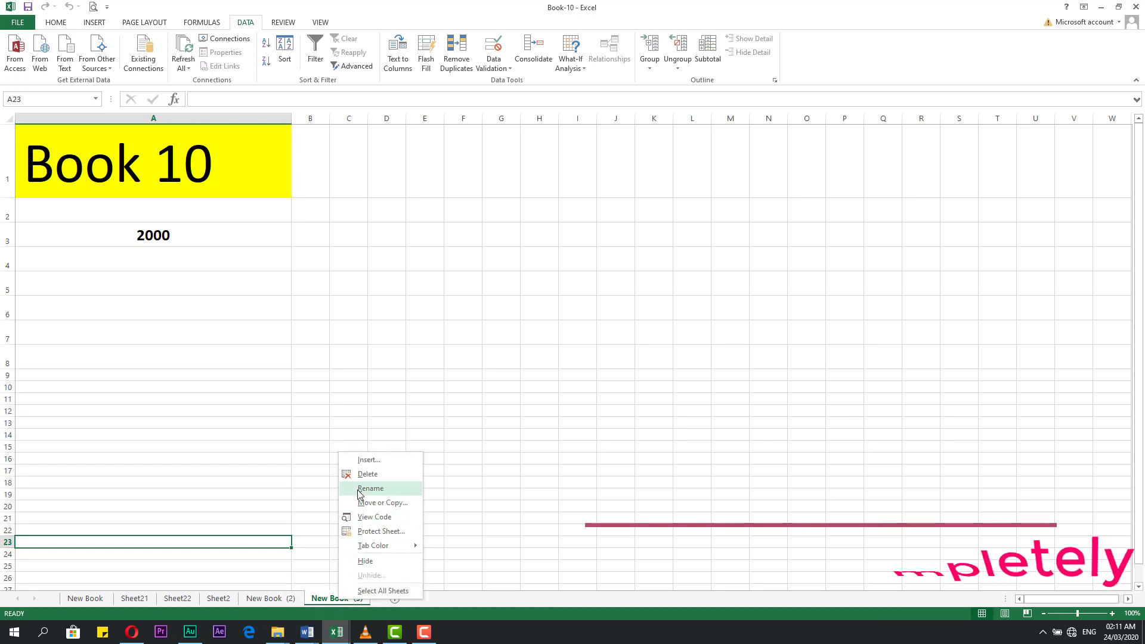
pyautogui.click(367, 475)
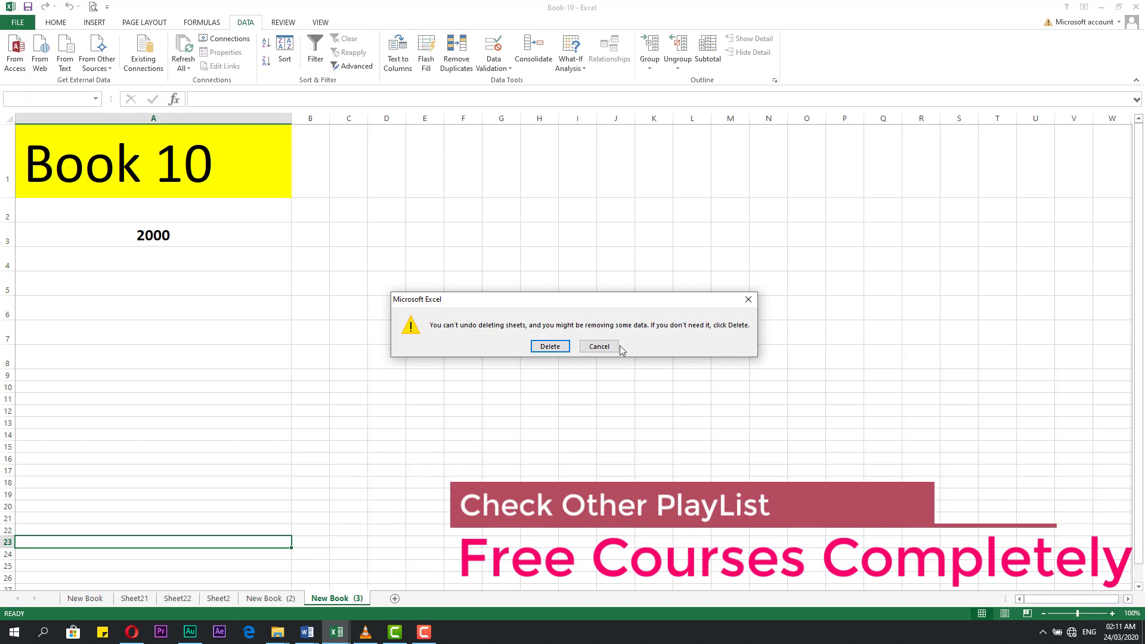
pyautogui.click(747, 300)
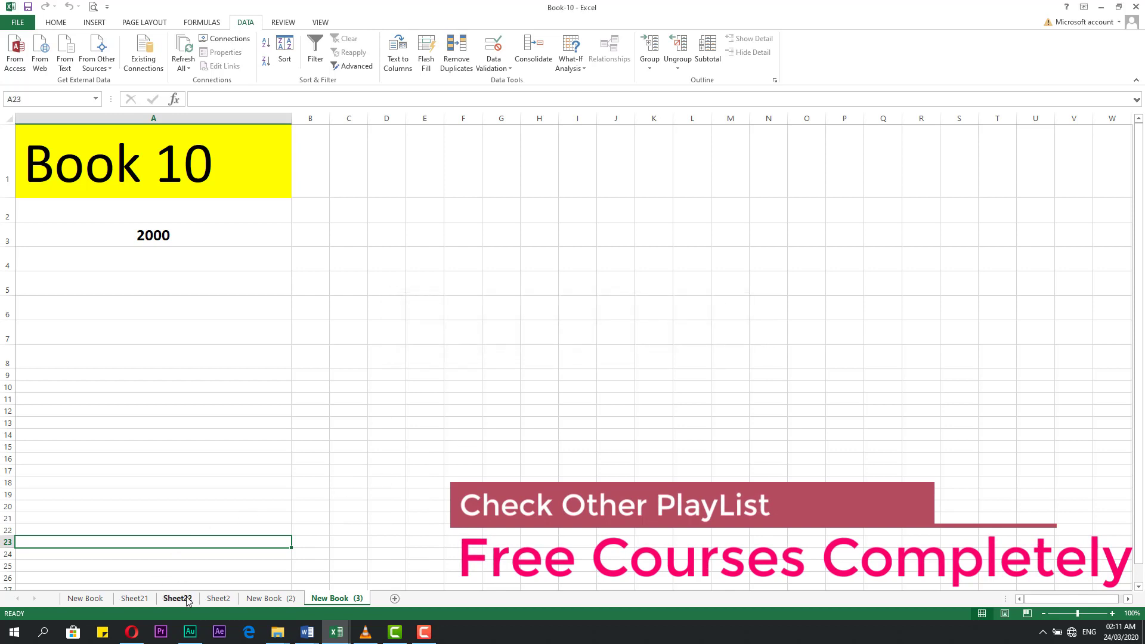
# - Add a blank worksheet after New Book (3), and delete that empty sheet again
pyautogui.click(394, 598)
pyautogui.click(390, 573)
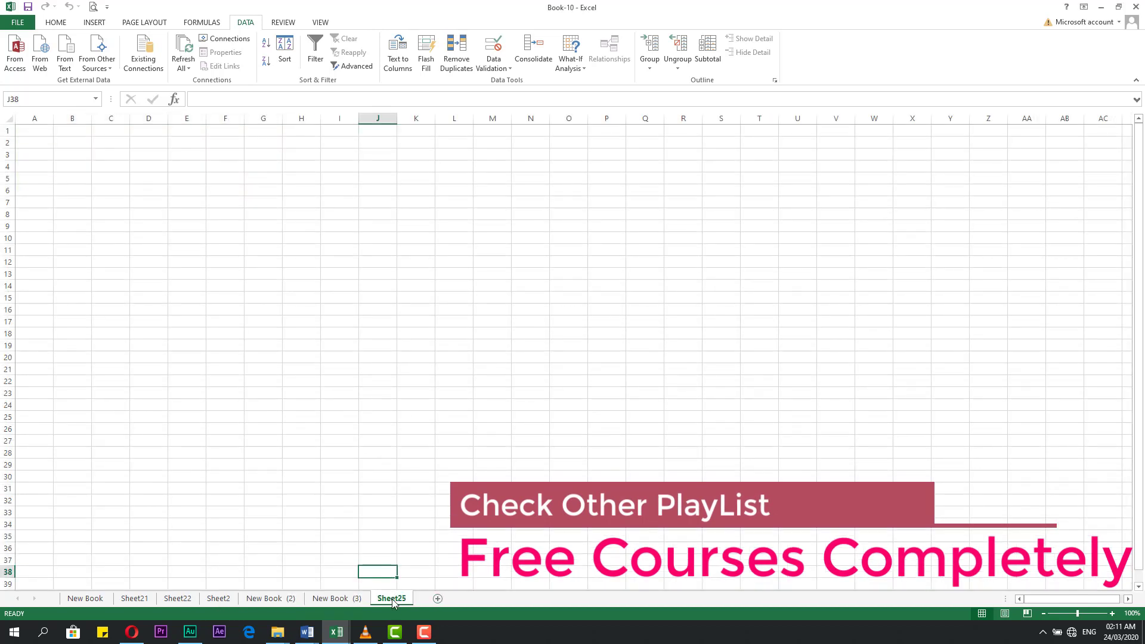
pyautogui.rightClick(385, 598)
pyautogui.press('Escape')
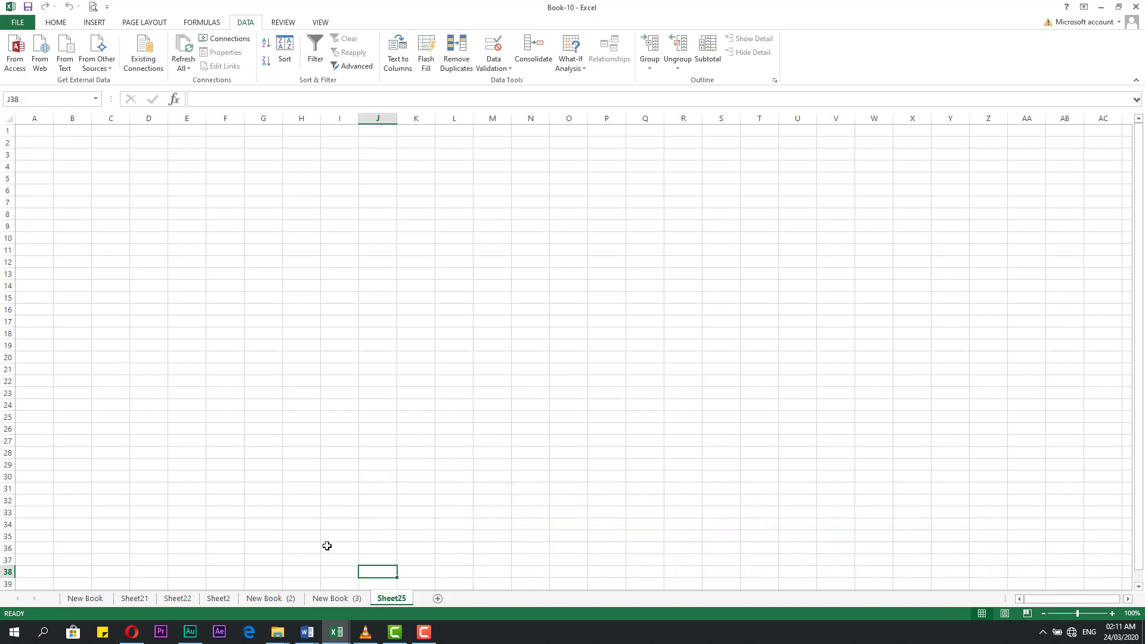
pyautogui.rightClick(393, 600)
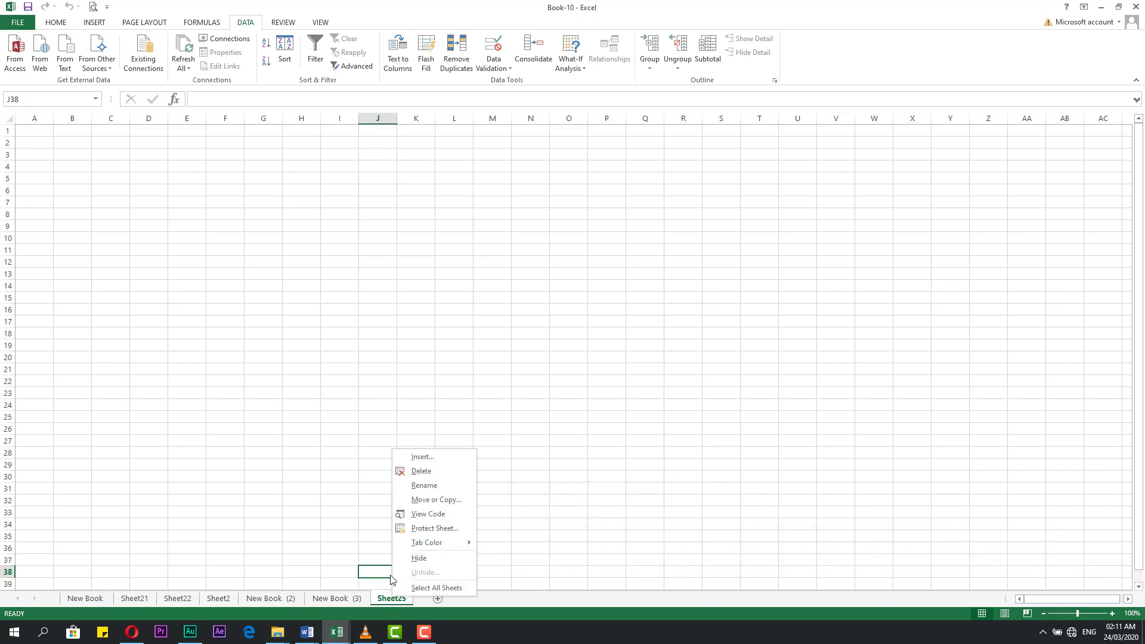
pyautogui.click(417, 470)
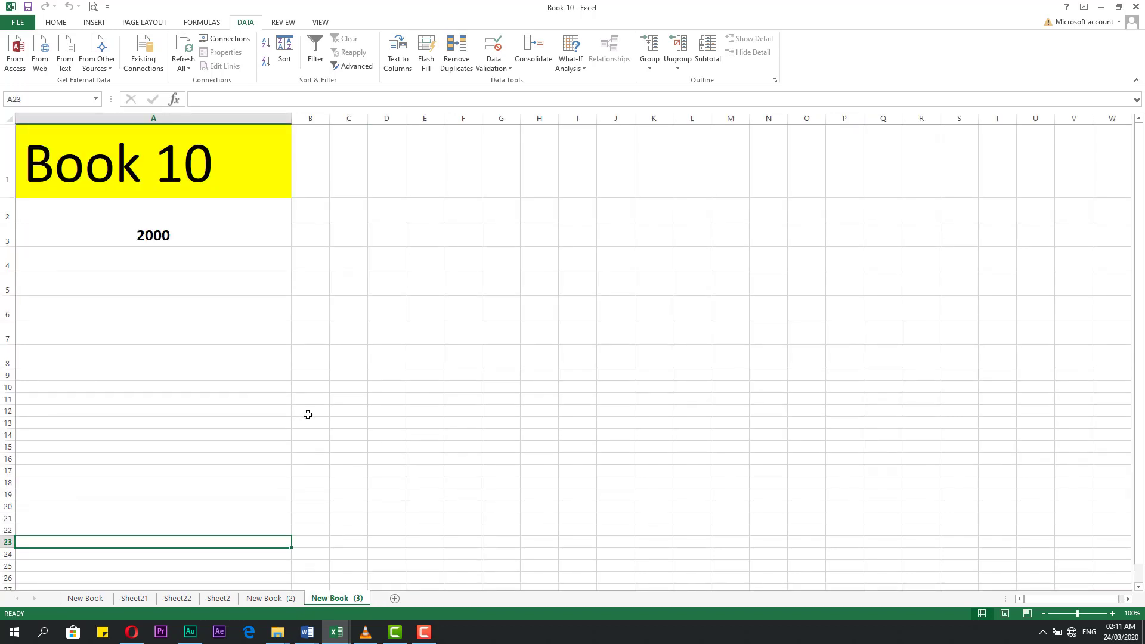
# - Delete the New Book (3) worksheet and confirm the permanent removal of its data
pyautogui.rightClick(336, 600)
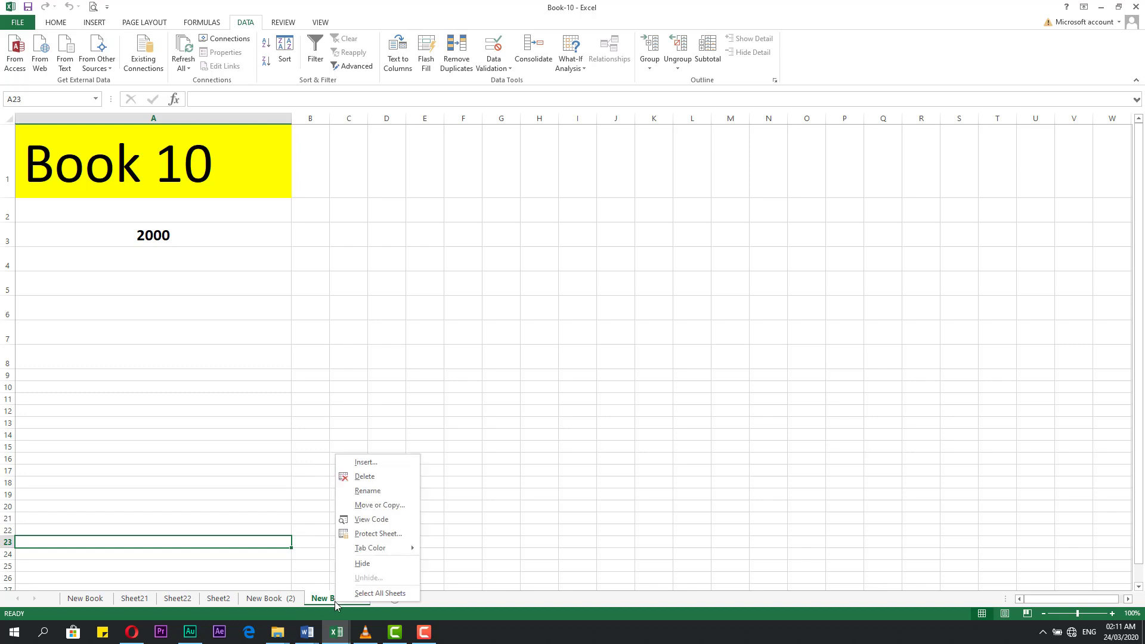
pyautogui.click(365, 476)
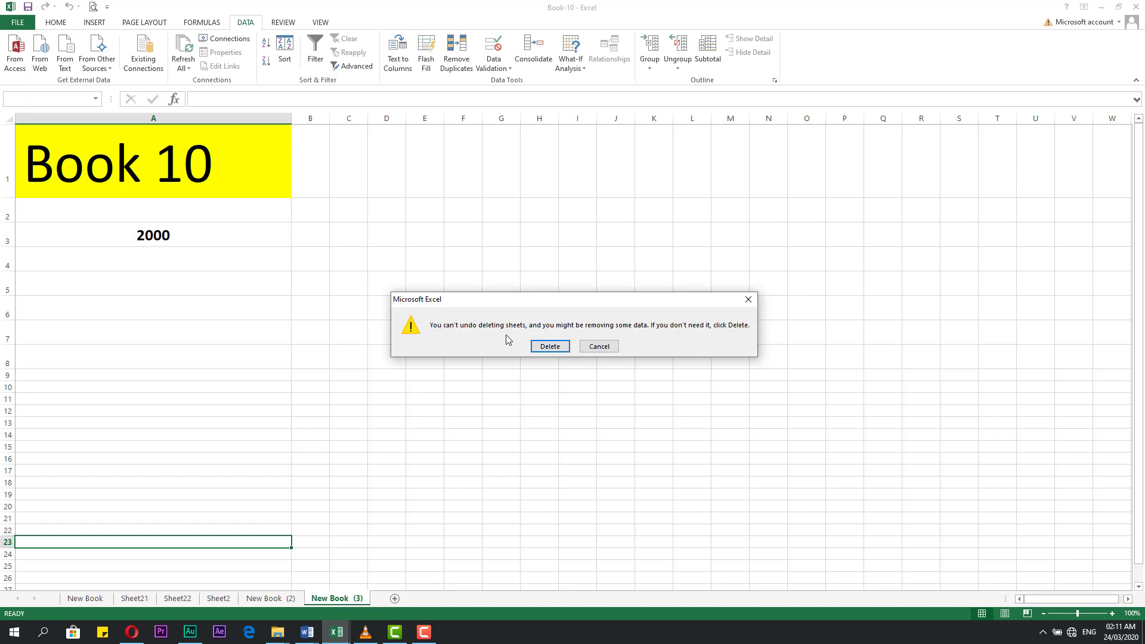
pyautogui.moveTo(500, 299); pyautogui.dragTo(478, 266)
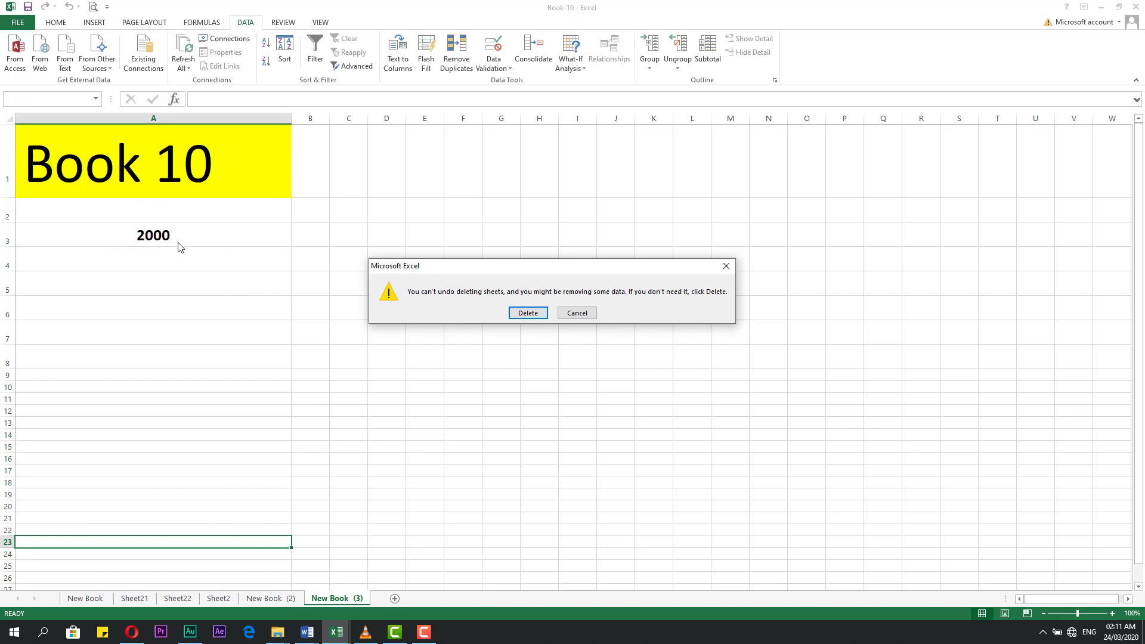
pyautogui.click(527, 313)
pyautogui.click(447, 491)
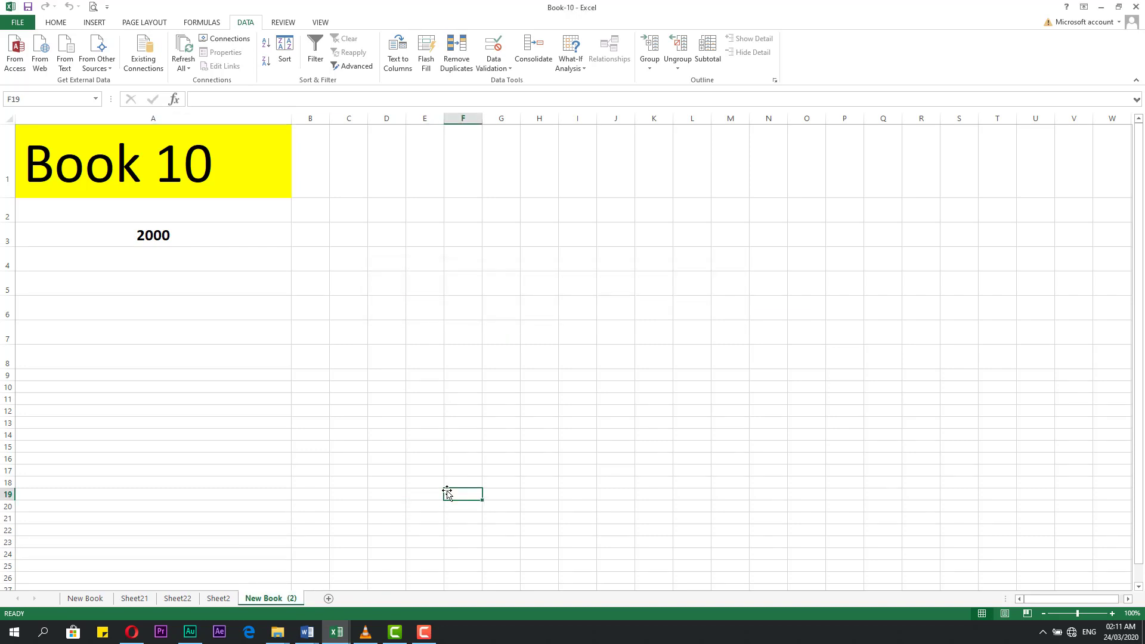
# - Group the New Book, Sheet21 and Sheet22 worksheets and move them together to the end, after New Book (2)
pyautogui.click(168, 551)
pyautogui.click(93, 601)
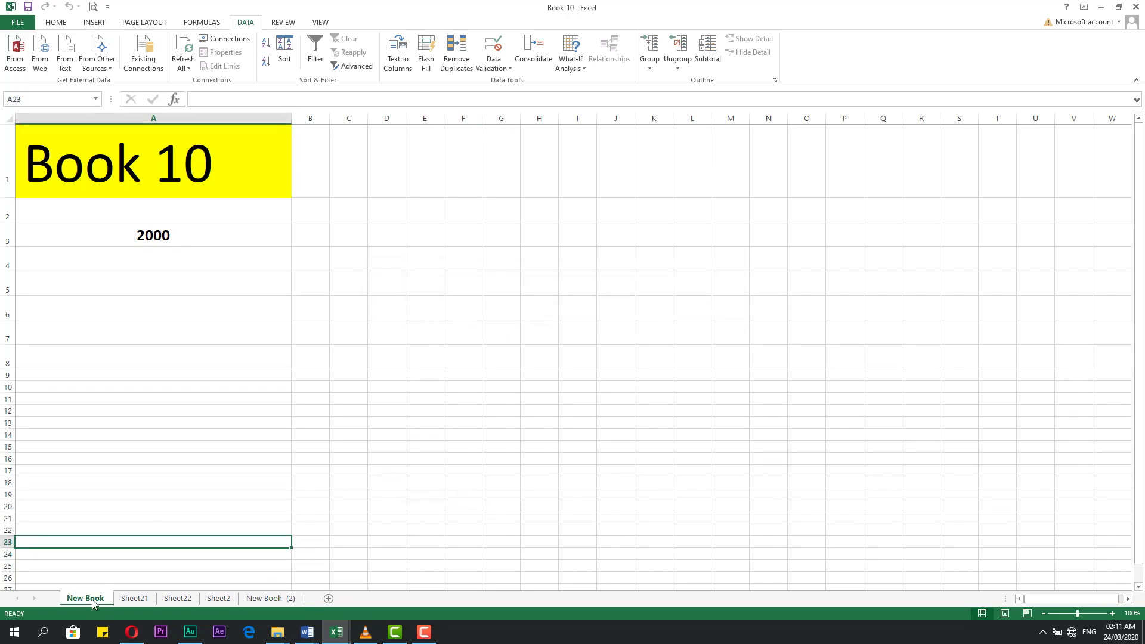
pyautogui.click(128, 600)
pyautogui.click(105, 601)
pyautogui.click(338, 569)
pyautogui.keyDown('ctrl'); pyautogui.click(142, 602); pyautogui.keyUp('ctrl')
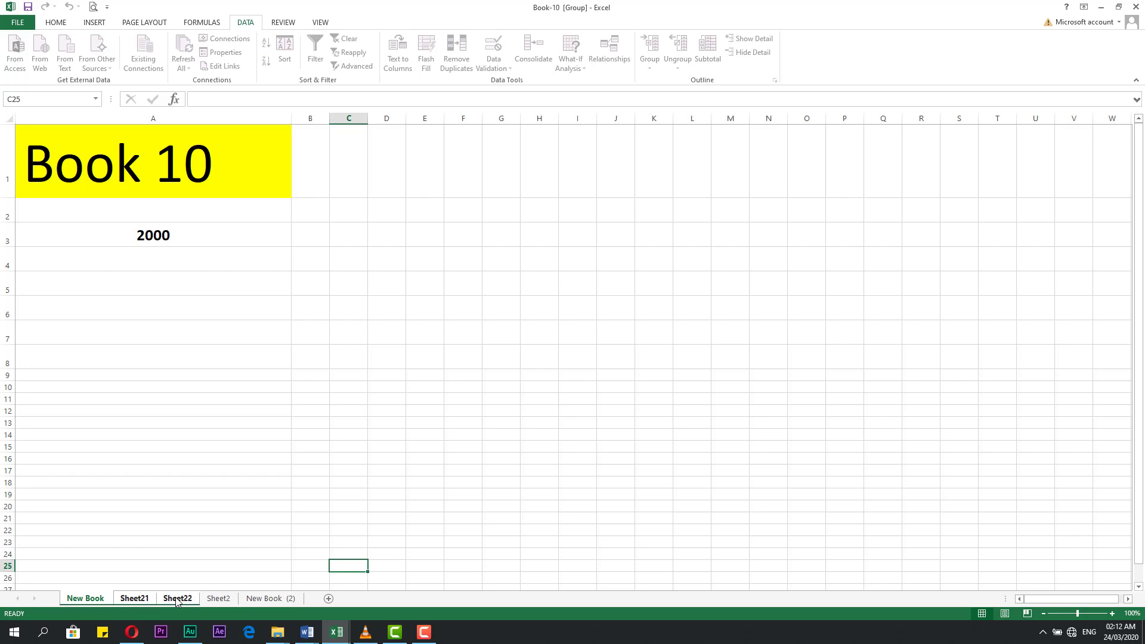
pyautogui.moveTo(173, 602)
pyautogui.mouseDown()
pyautogui.moveTo(172, 587)
pyautogui.moveTo(241, 580)
pyautogui.moveTo(316, 596)
pyautogui.moveTo(301, 600)
pyautogui.mouseUp()
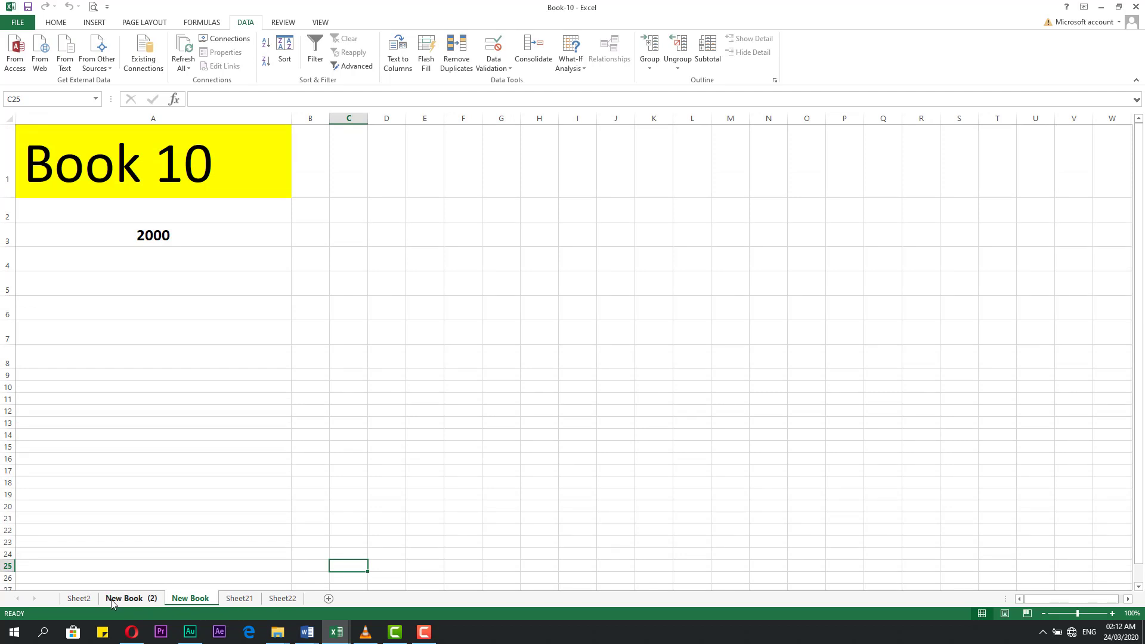
# - Group New Book, Sheet21 and Sheet22 again and move them back to the front, before Sheet2
pyautogui.click(179, 568)
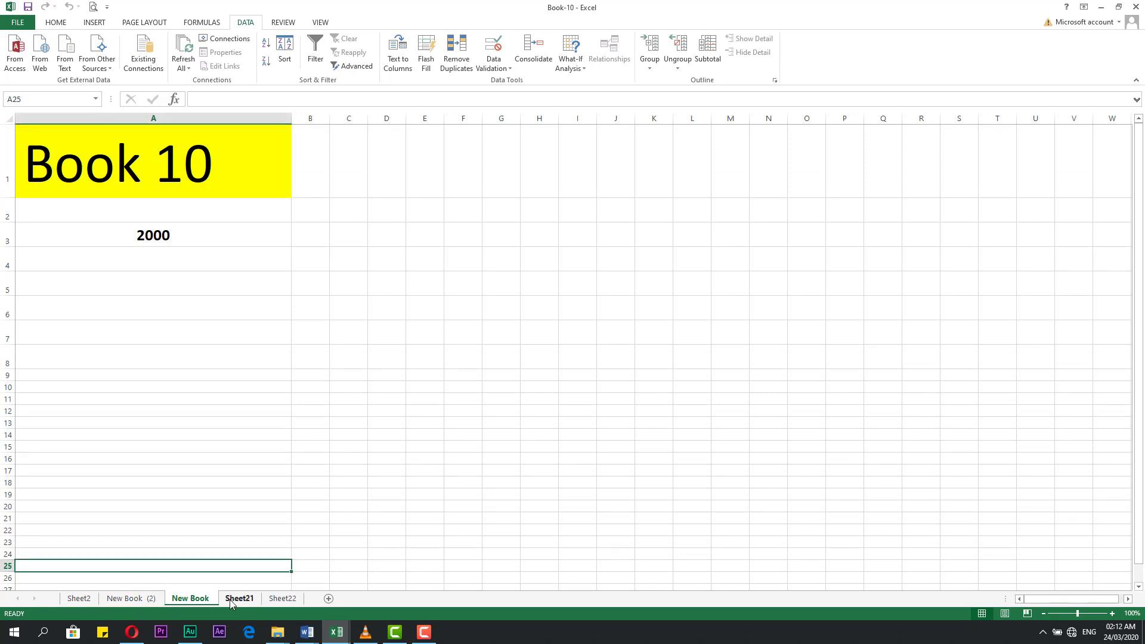
pyautogui.click(303, 568)
pyautogui.click(304, 551)
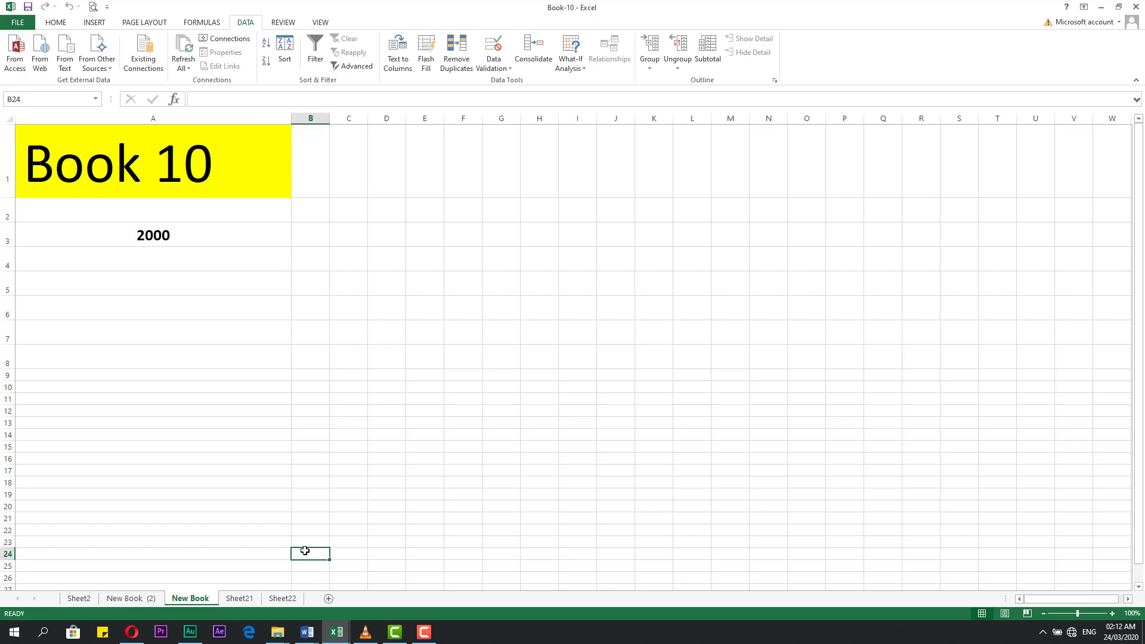
pyautogui.click(306, 541)
pyautogui.keyDown('ctrl'); pyautogui.click(280, 598); pyautogui.keyUp('ctrl')
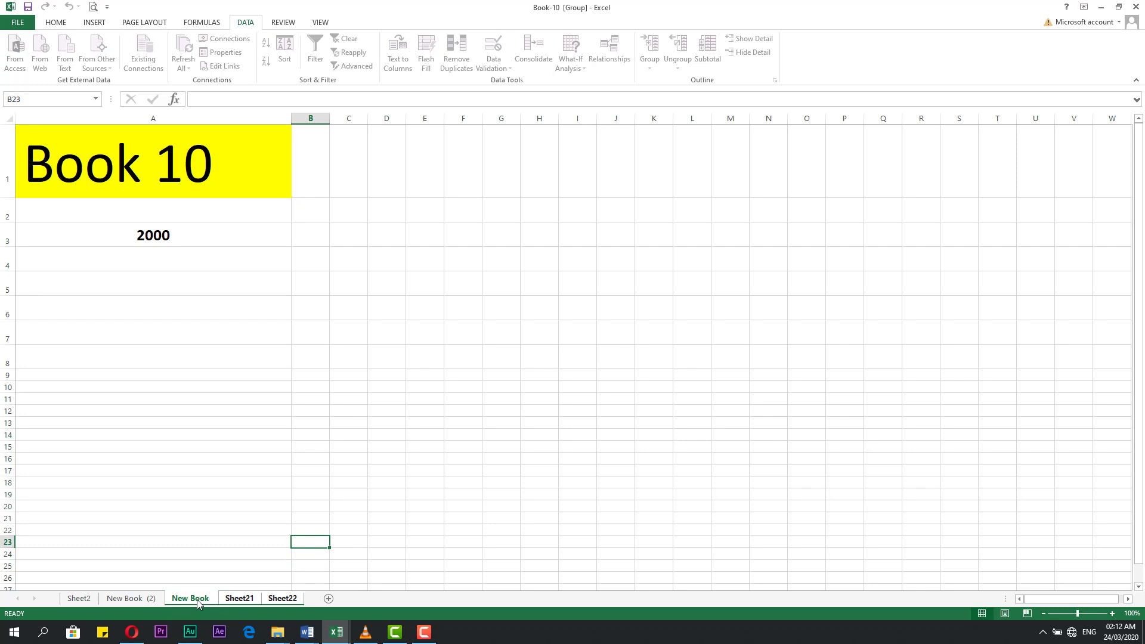
pyautogui.moveTo(196, 600); pyautogui.dragTo(73, 607)
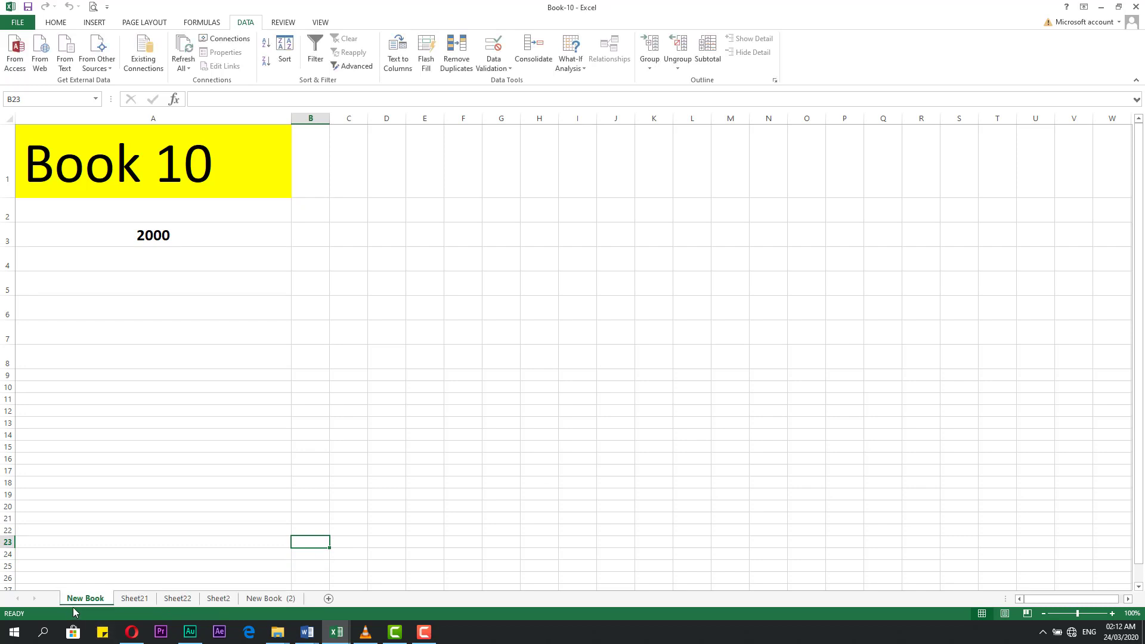
# - Group all five worksheets by adding Sheet21, Sheet22, Sheet2 and New Book (2) to the New Book selection
pyautogui.click(332, 576)
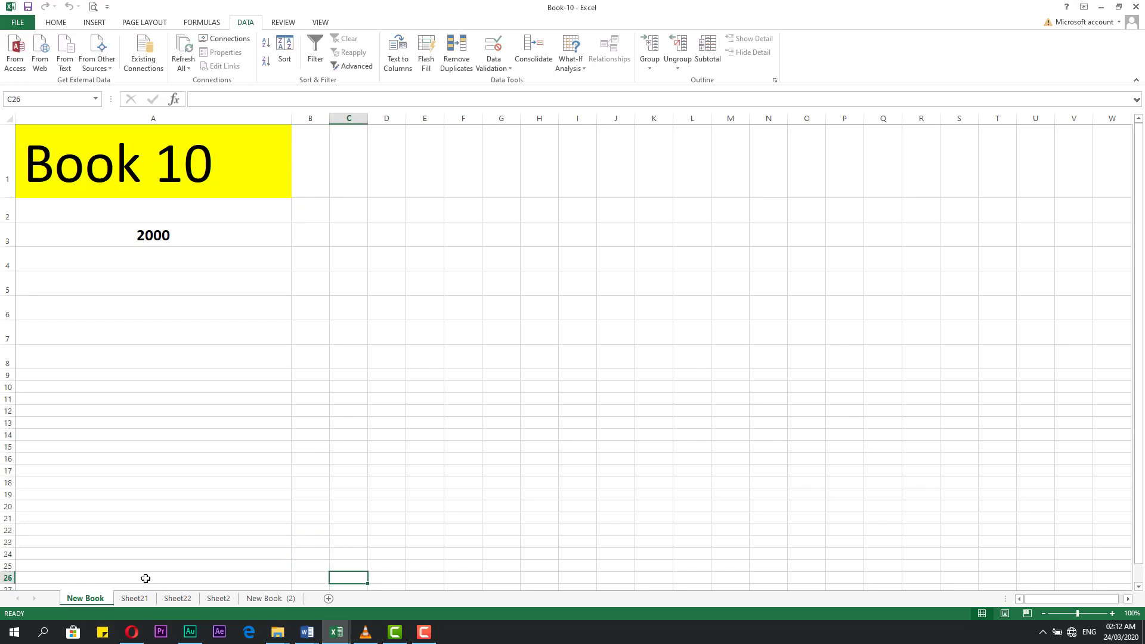
pyautogui.keyDown('ctrl'); pyautogui.click(130, 599); pyautogui.keyUp('ctrl')
pyautogui.keyDown('ctrl'); pyautogui.click(173, 599); pyautogui.keyUp('ctrl')
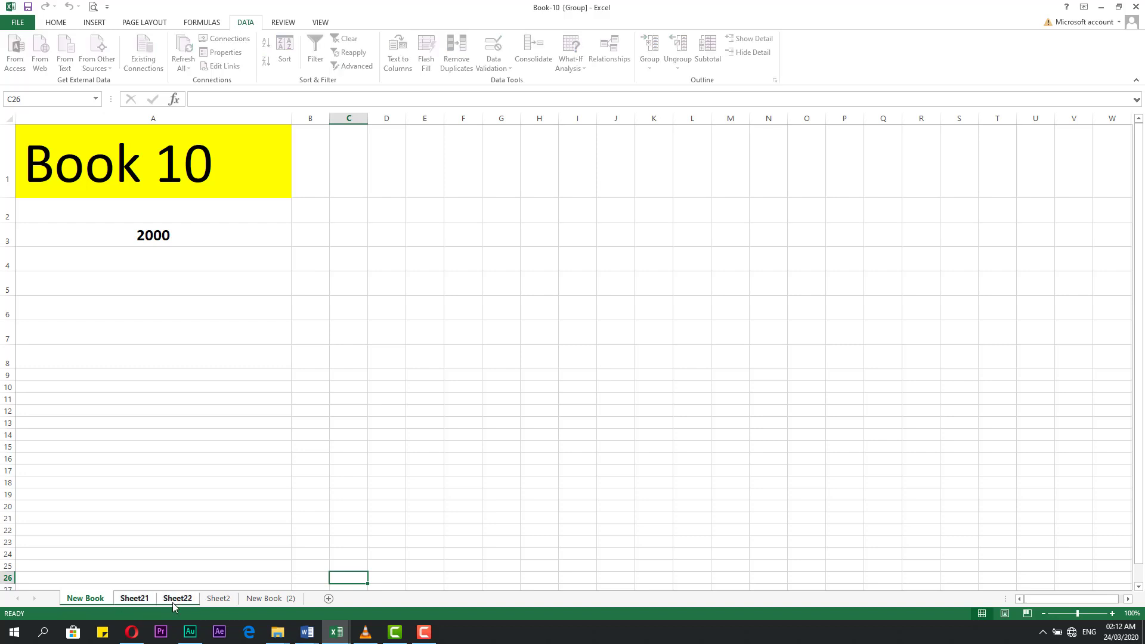
pyautogui.keyDown('ctrl'); pyautogui.click(216, 599); pyautogui.keyUp('ctrl')
pyautogui.keyDown('ctrl'); pyautogui.click(256, 599); pyautogui.keyUp('ctrl')
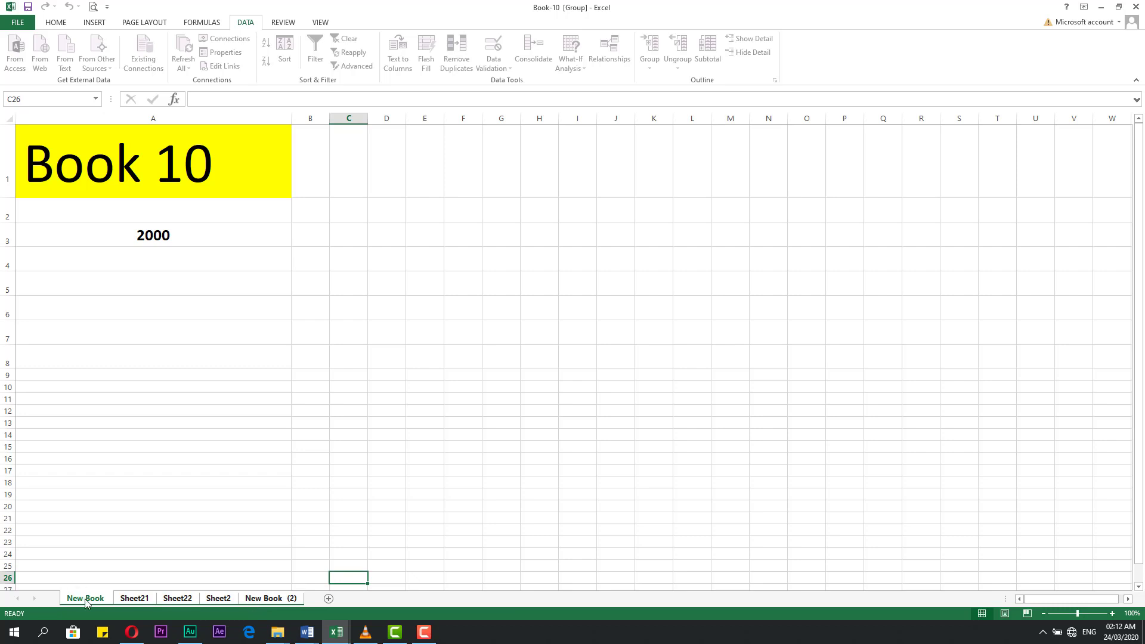
pyautogui.click(251, 576)
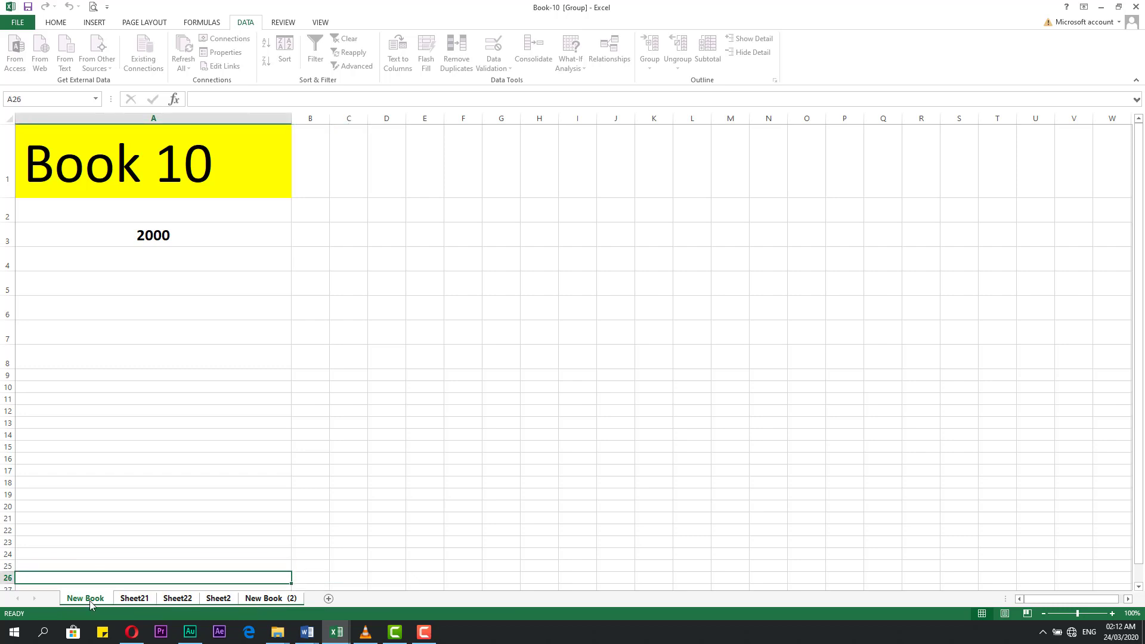
# - Take Sheet21 out of the sheet group, view Sheet2, and return to New Book with every worksheet grouped
pyautogui.keyDown('ctrl'); pyautogui.click(135, 598); pyautogui.keyUp('ctrl')
pyautogui.click(228, 599)
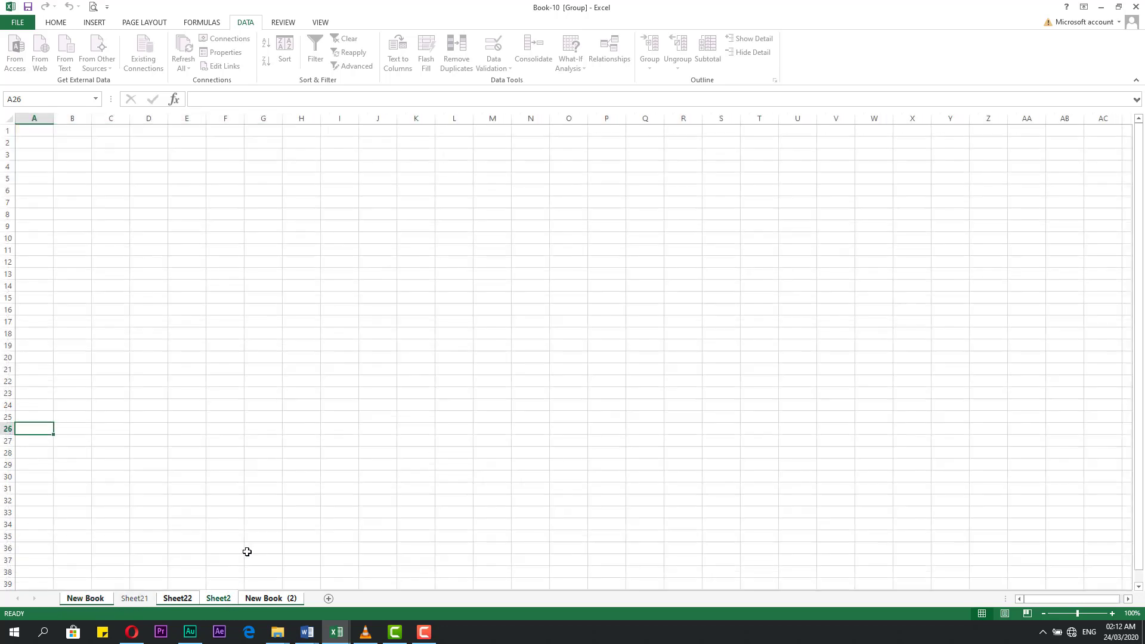
pyautogui.click(262, 535)
pyautogui.click(81, 600)
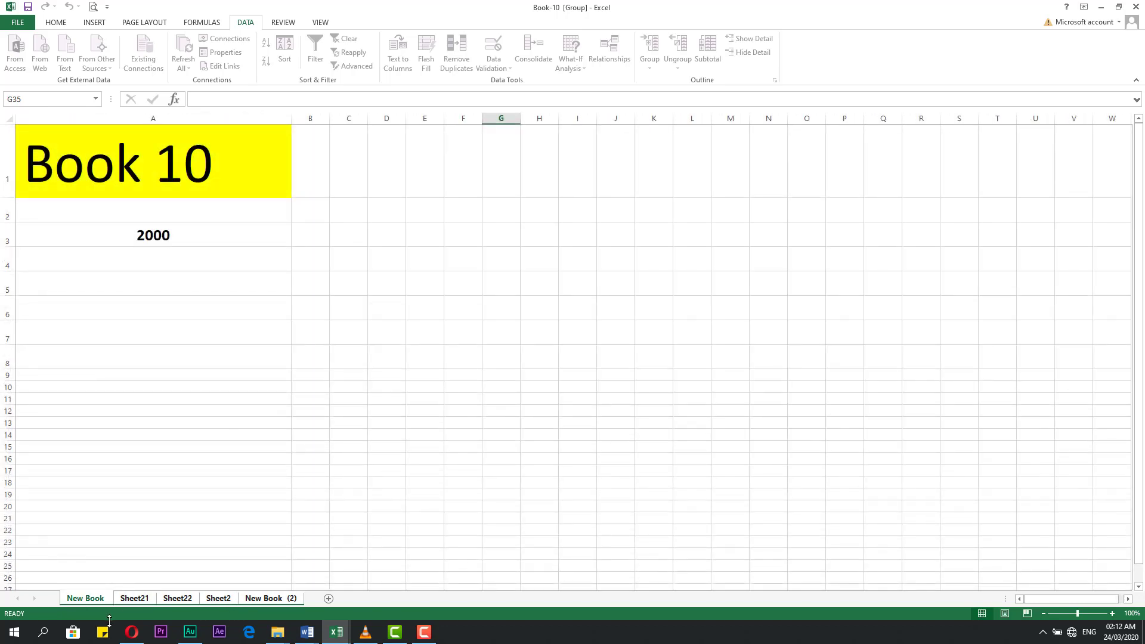
# - Insert a blank worksheet directly after New Book, and look through New Book, the added sheet and Sheet21
pyautogui.click(328, 599)
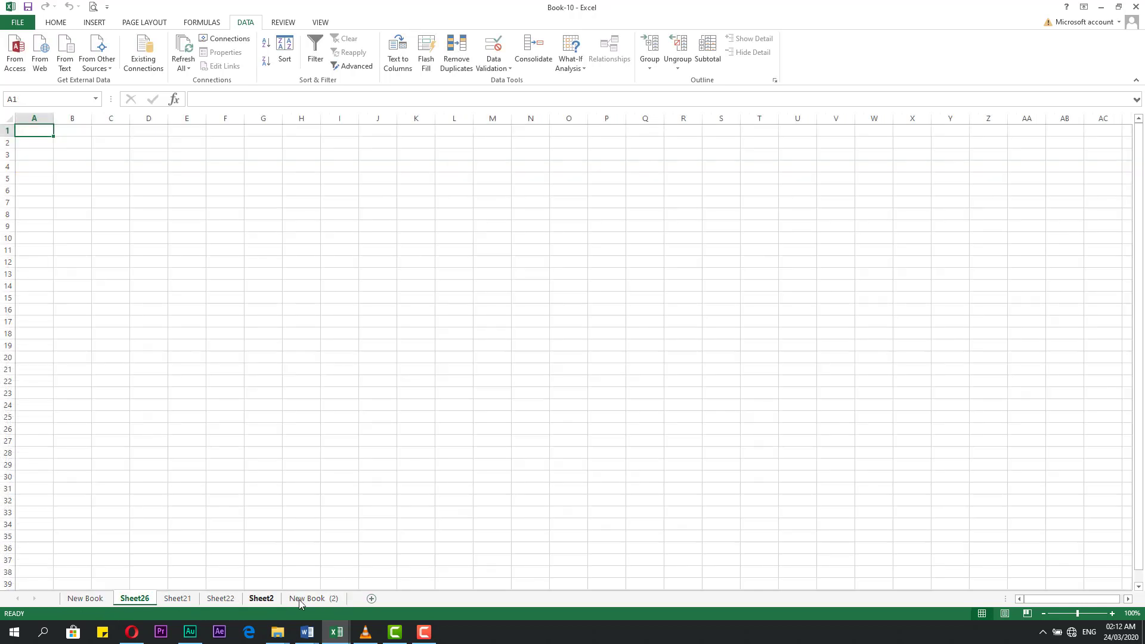
pyautogui.click(284, 571)
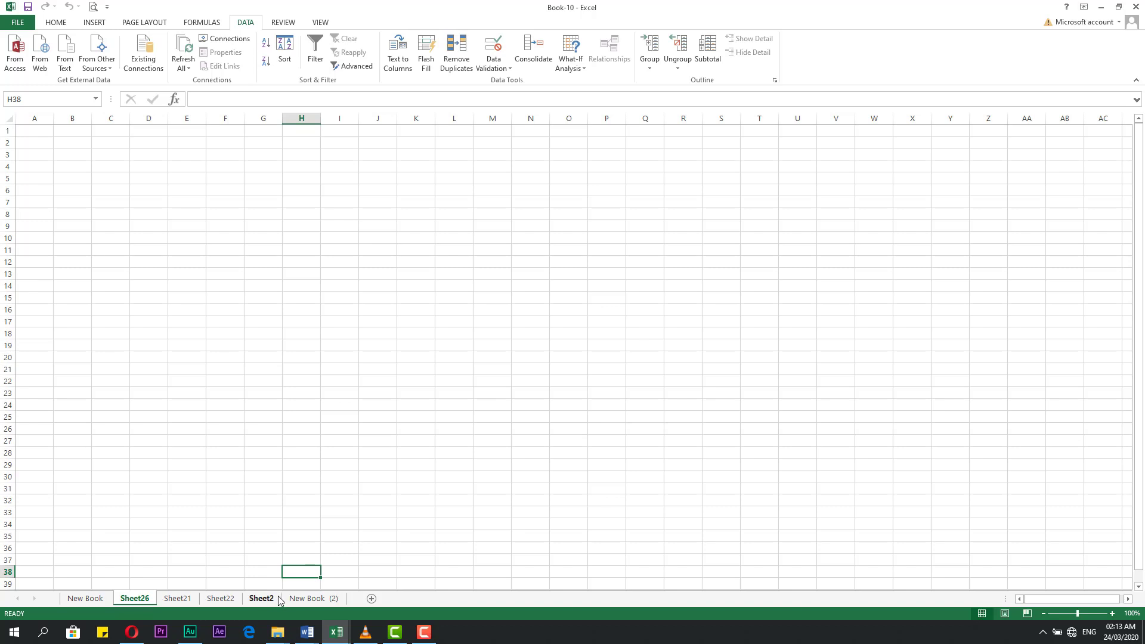
pyautogui.click(251, 562)
pyautogui.click(90, 599)
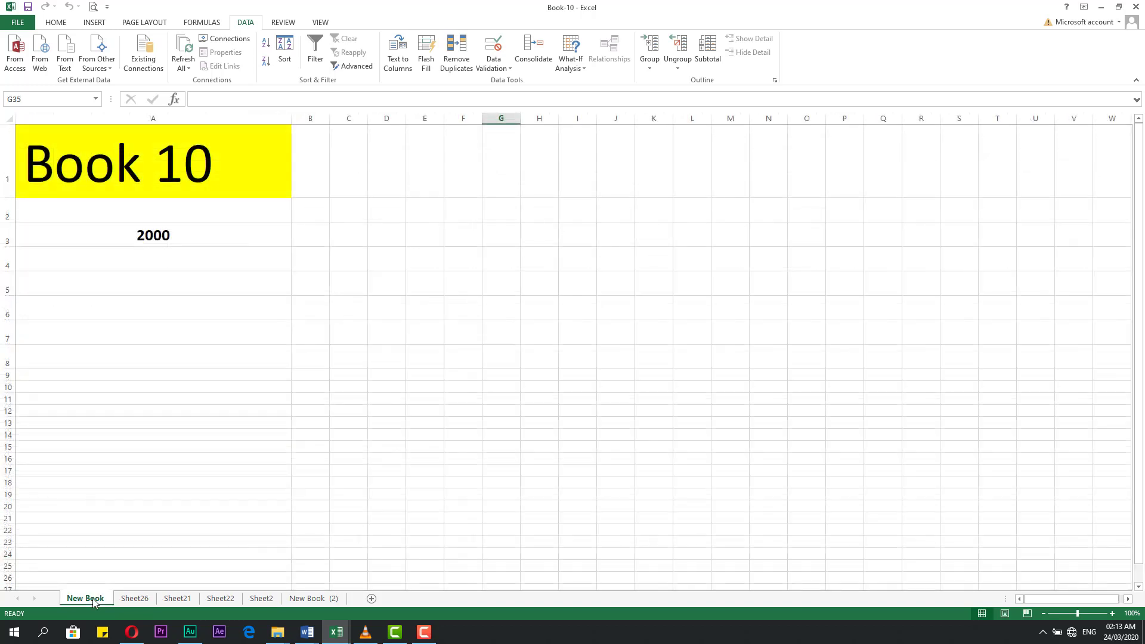
pyautogui.click(115, 556)
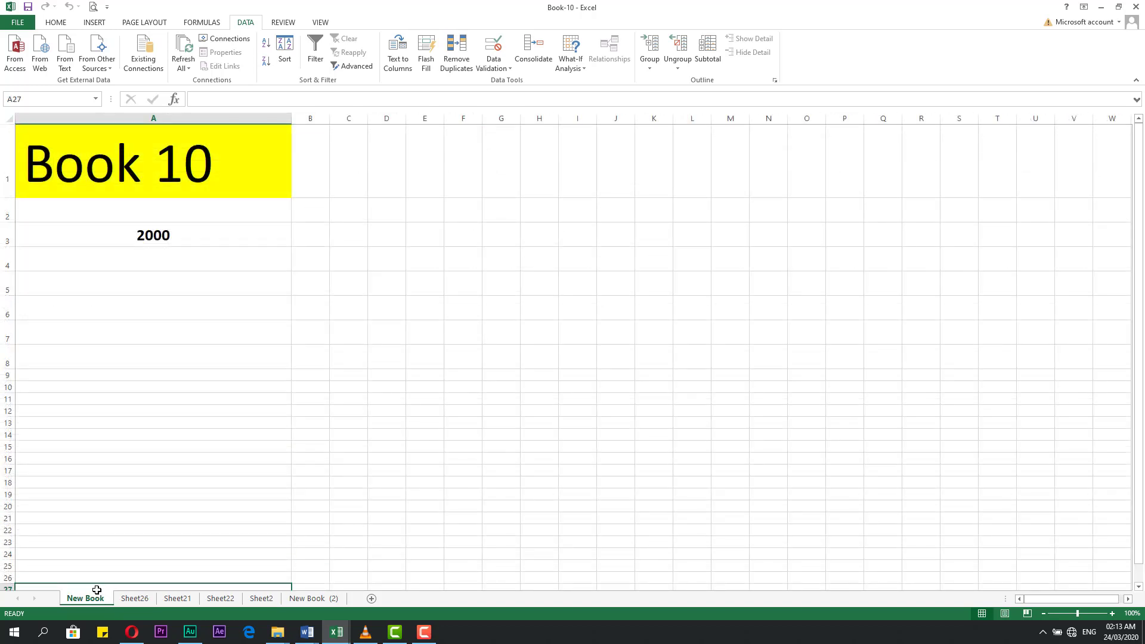
pyautogui.click(132, 600)
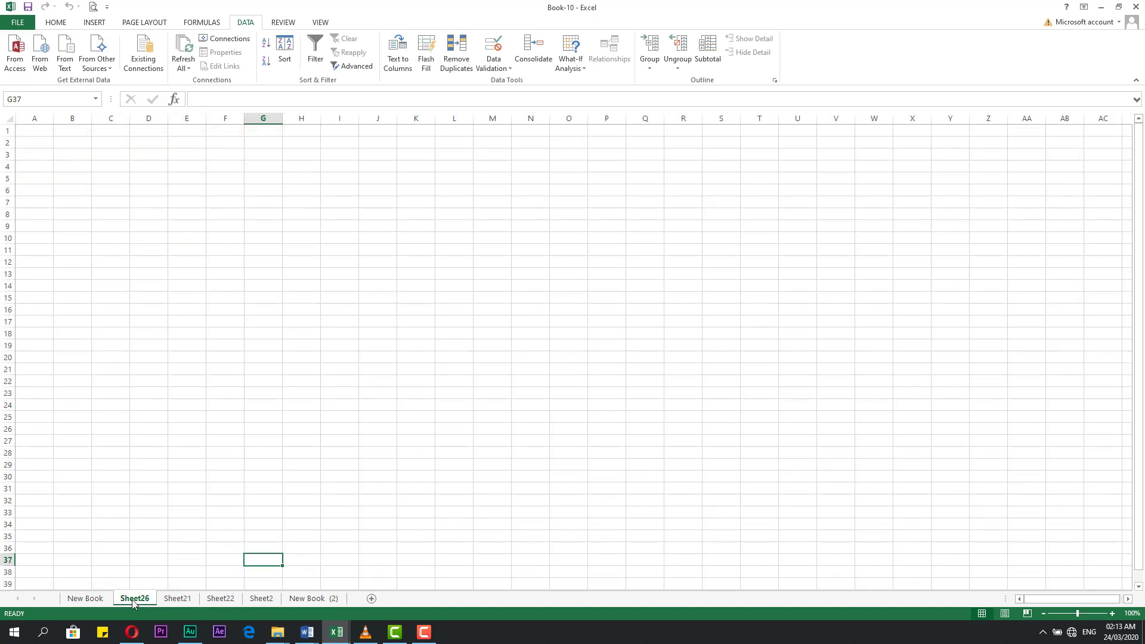
pyautogui.click(189, 602)
pyautogui.click(88, 570)
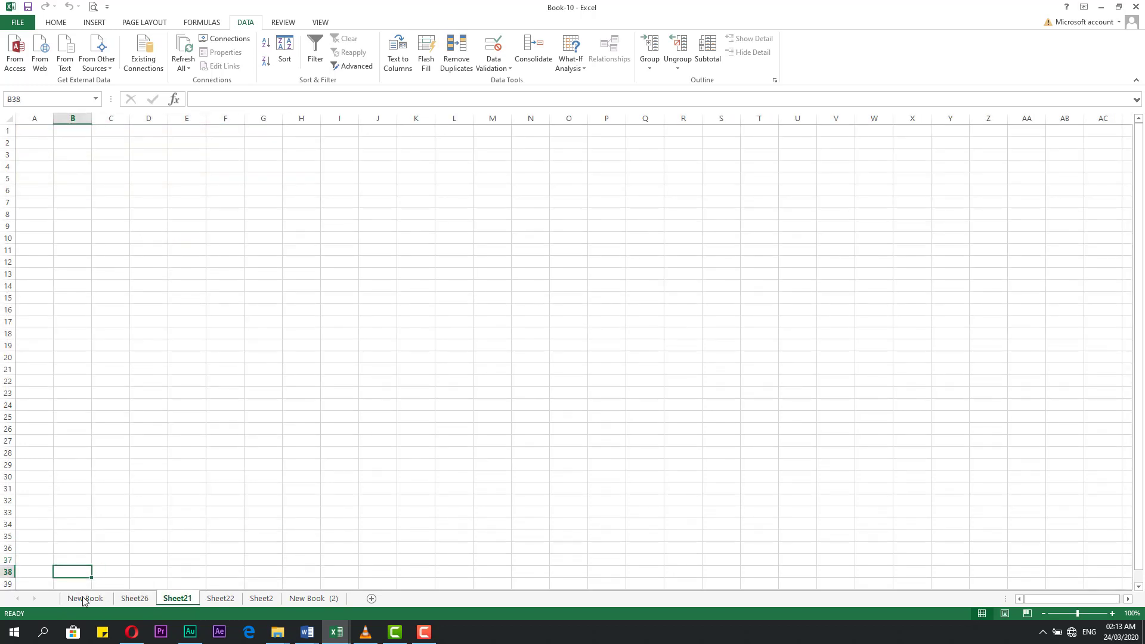
# - Select all worksheets from New Book and enter 1000 in cell B3 of the whole group
pyautogui.click(84, 602)
pyautogui.rightClick(85, 603)
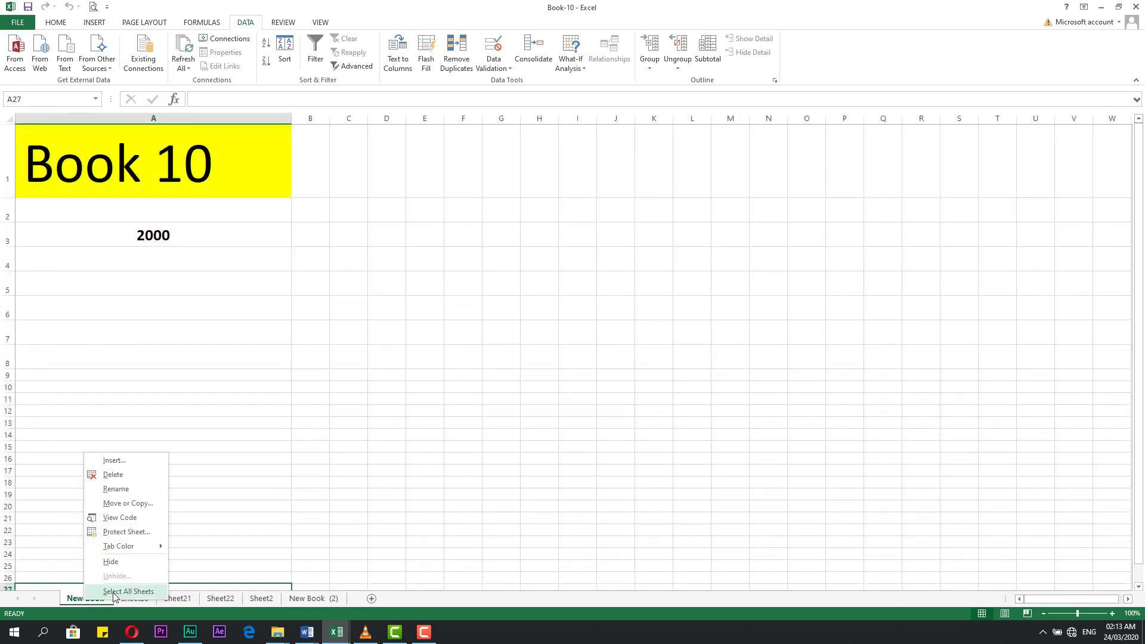
pyautogui.click(131, 592)
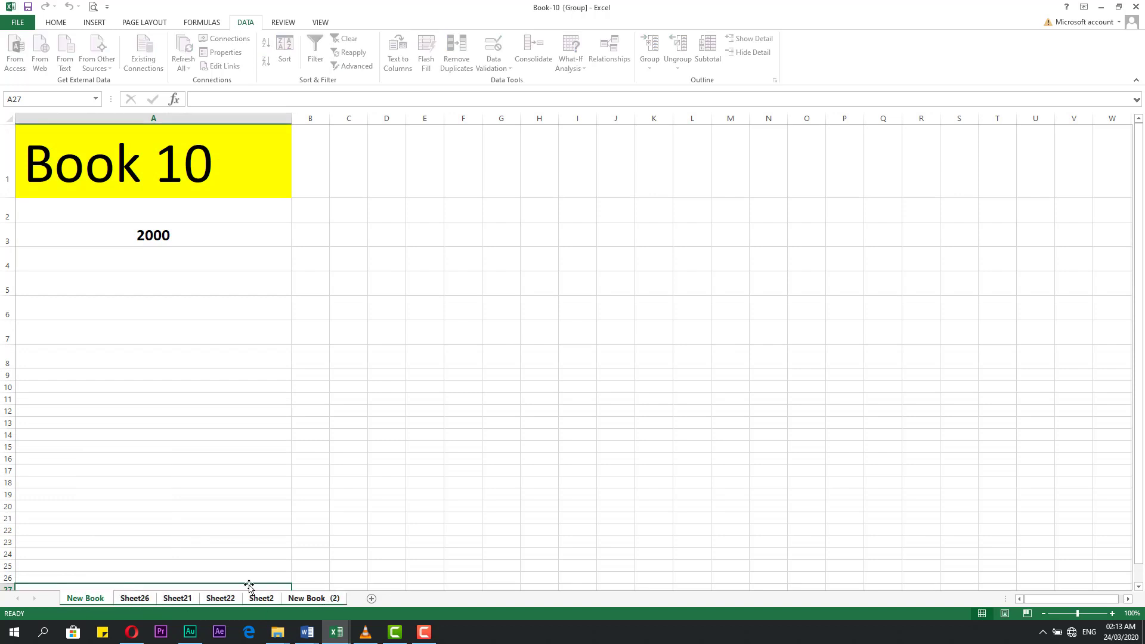
pyautogui.click(313, 236)
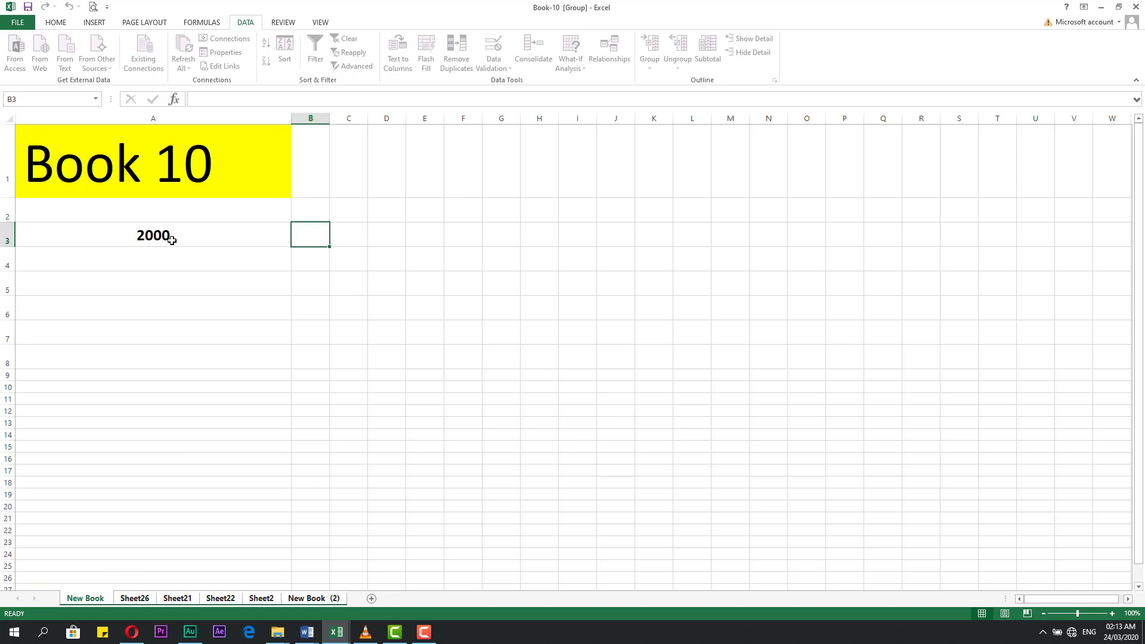
pyautogui.write('1000')
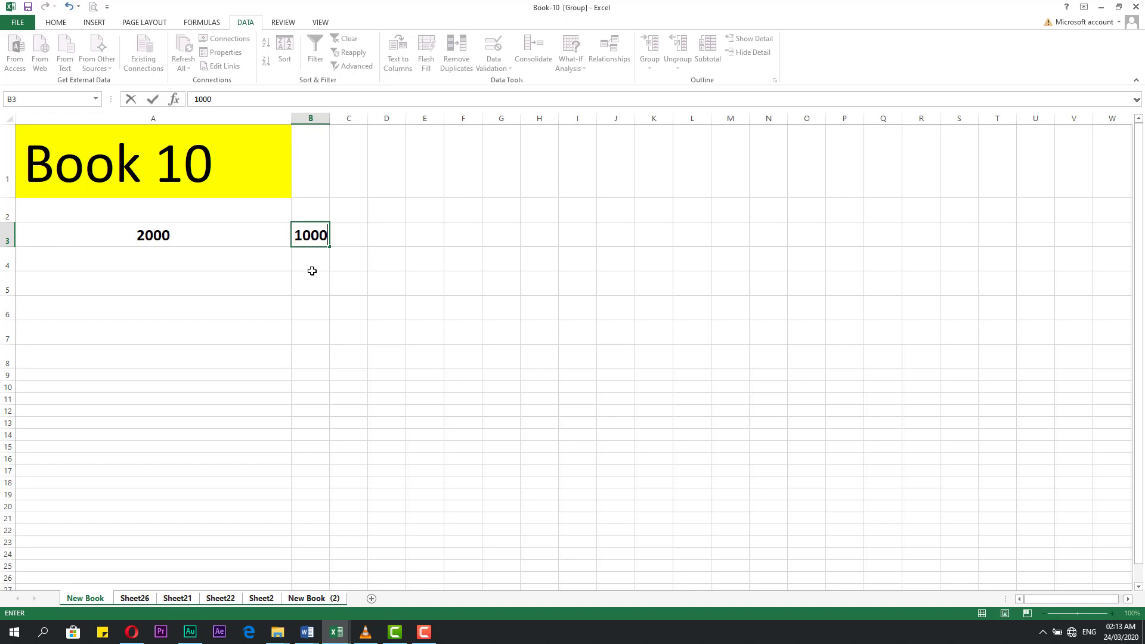
pyautogui.press('Return')
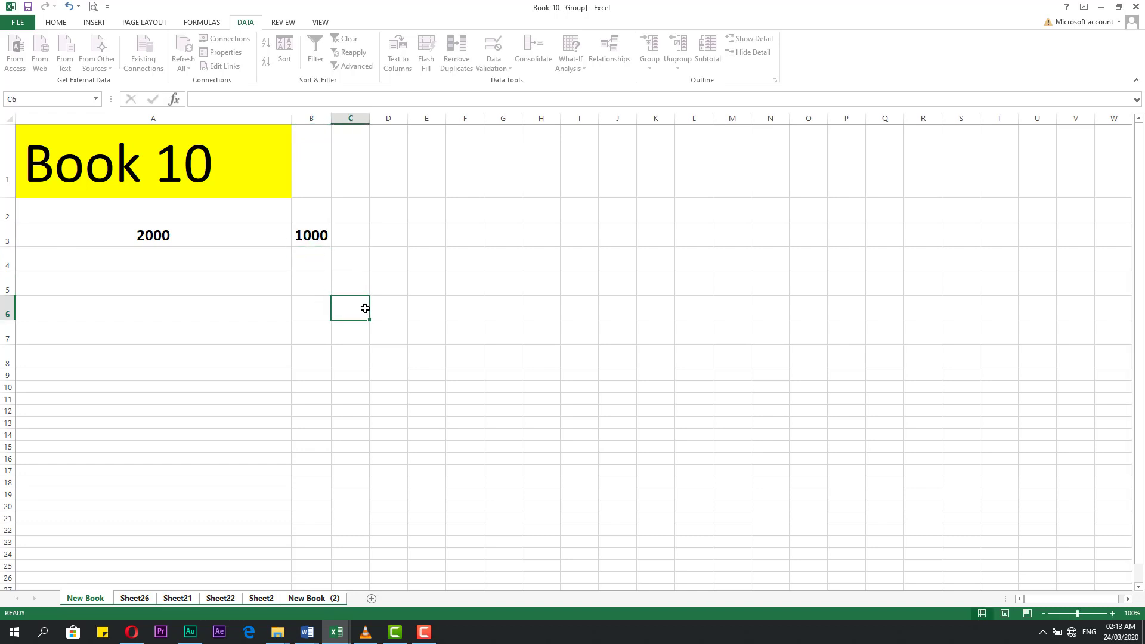
# - Check cell B3 on each worksheet from New Book through New Book (2), then return to New Book
pyautogui.click(182, 599)
pyautogui.click(181, 582)
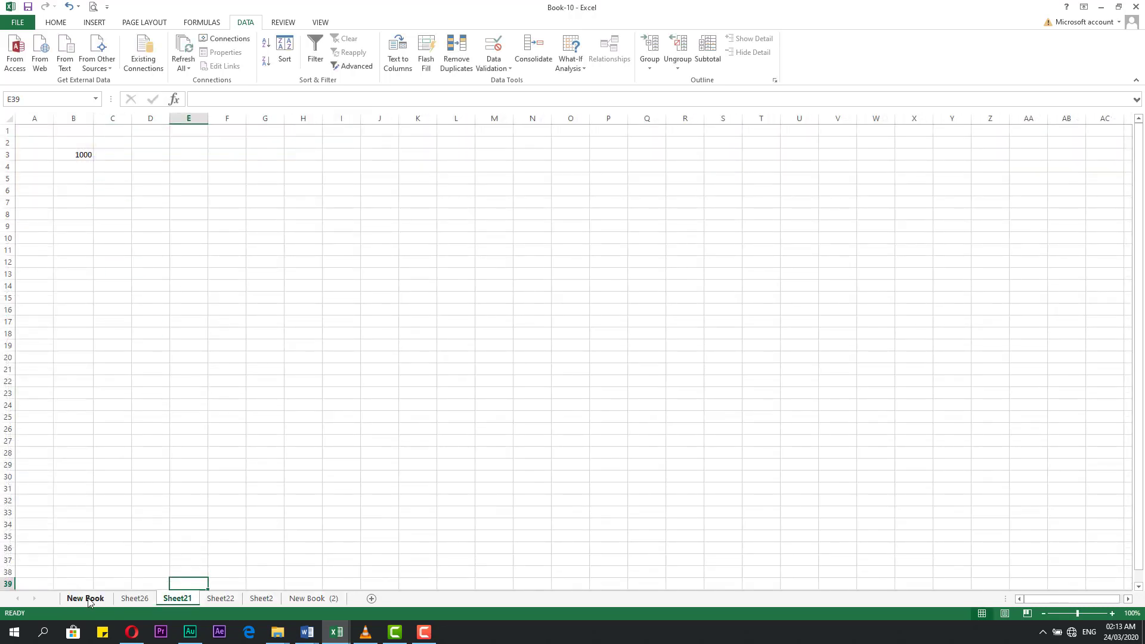
pyautogui.click(90, 599)
pyautogui.click(131, 600)
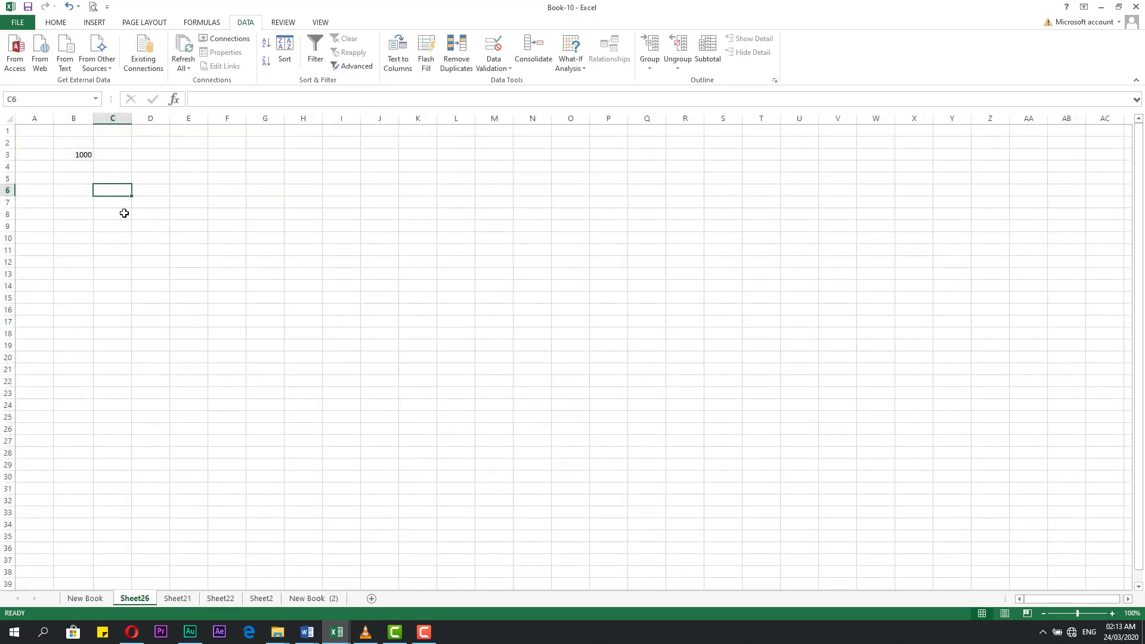
pyautogui.click(86, 158)
pyautogui.click(182, 600)
pyautogui.click(221, 600)
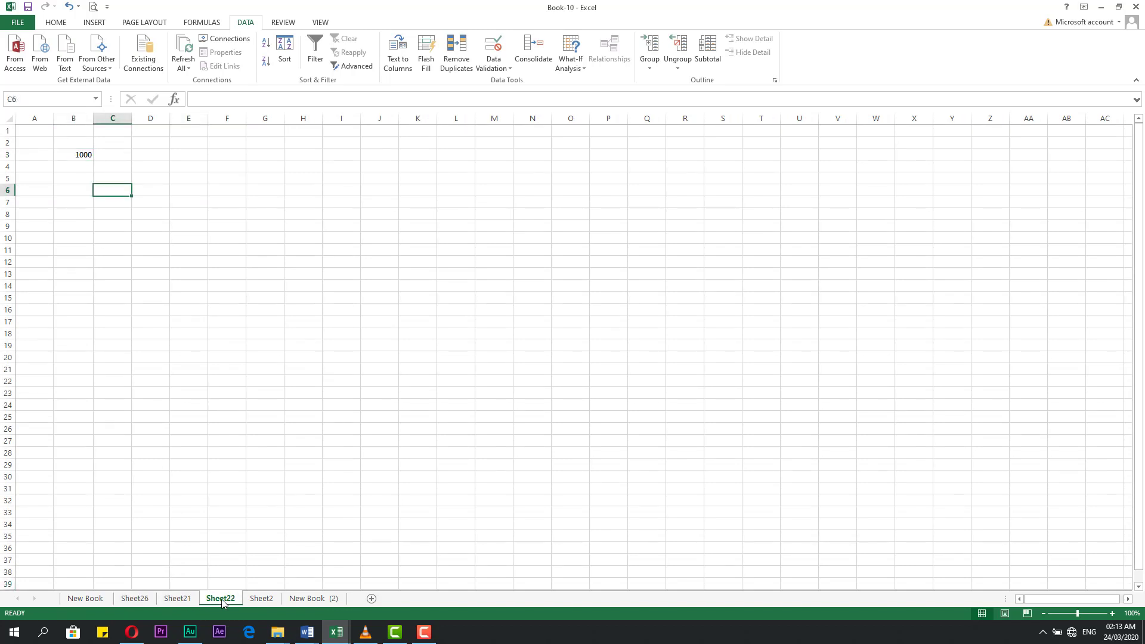
pyautogui.click(261, 599)
pyautogui.click(312, 599)
pyautogui.click(104, 605)
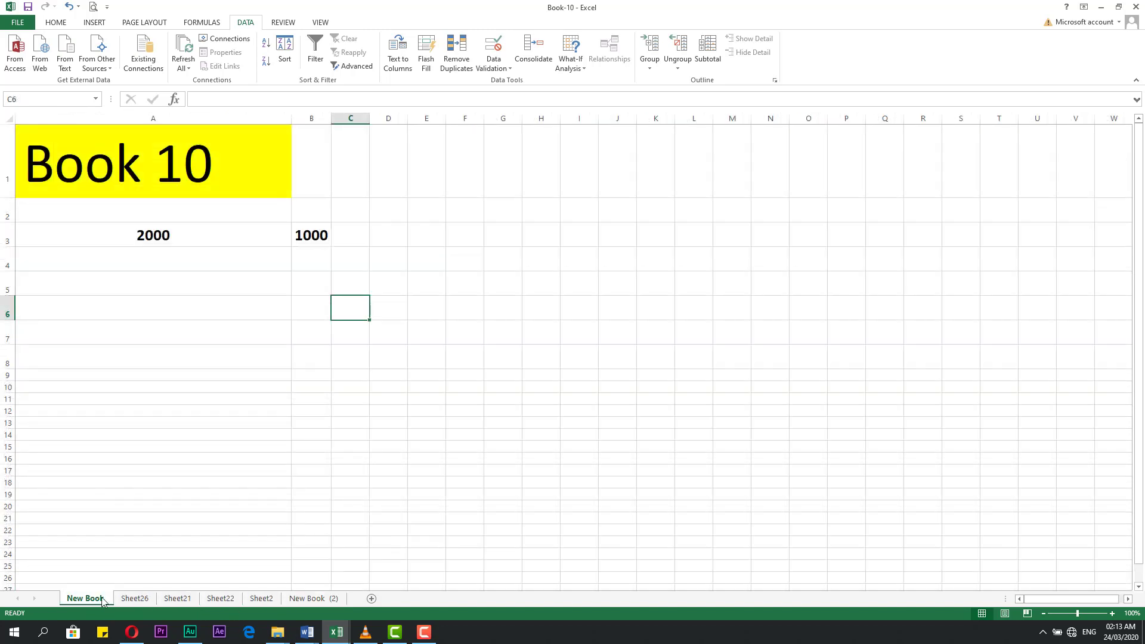
# - Select all worksheets in the workbook again, starting from New Book
pyautogui.click(145, 507)
pyautogui.click(153, 519)
pyautogui.click(158, 471)
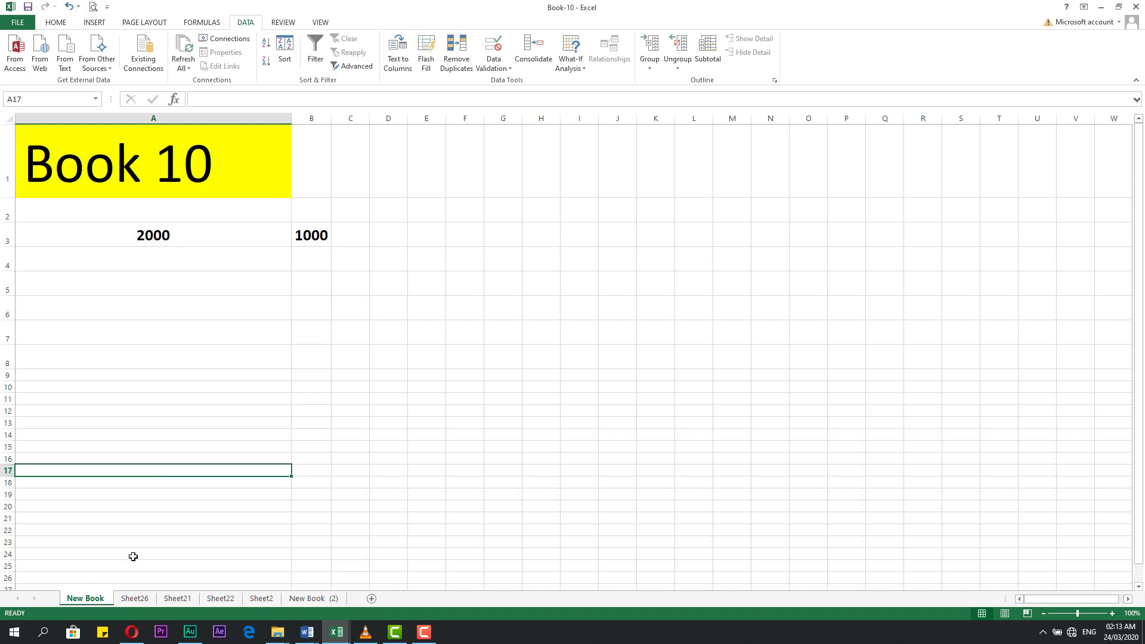
pyautogui.click(112, 580)
pyautogui.rightClick(94, 604)
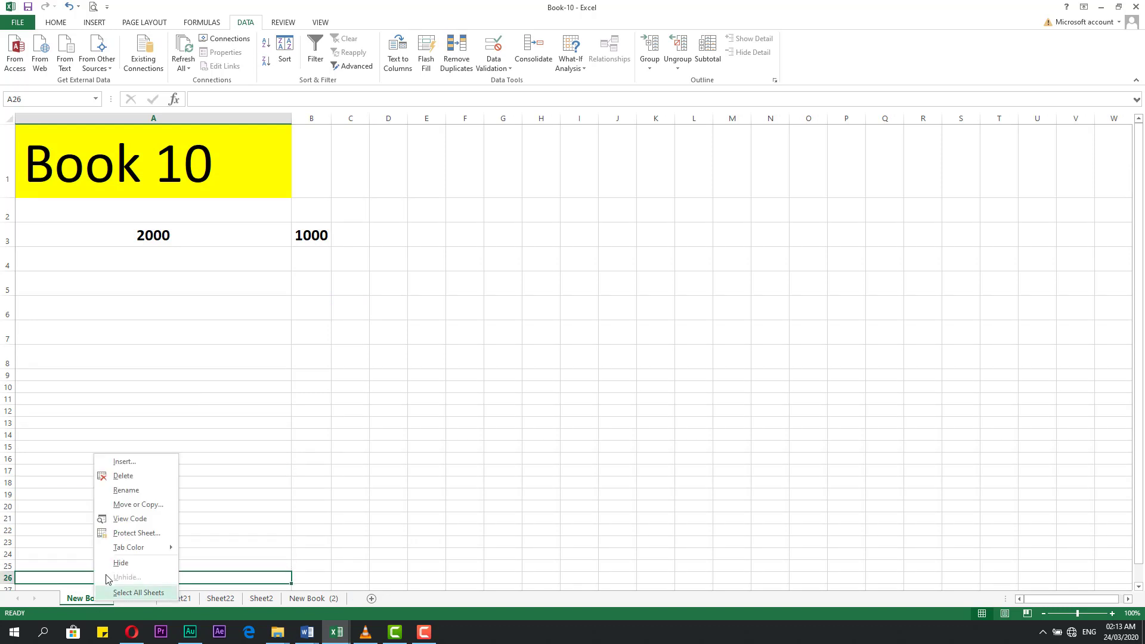
pyautogui.click(131, 592)
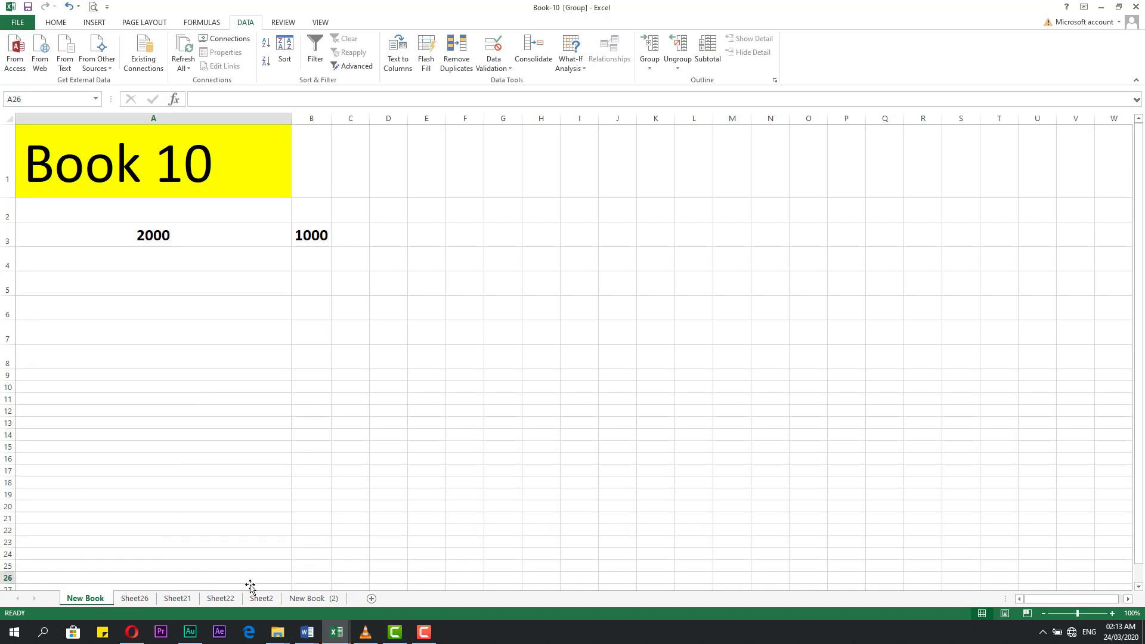
# - Insert a blank row above row 3 across the grouped worksheets, and check Sheet26 and New Book
pyautogui.rightClick(7, 234)
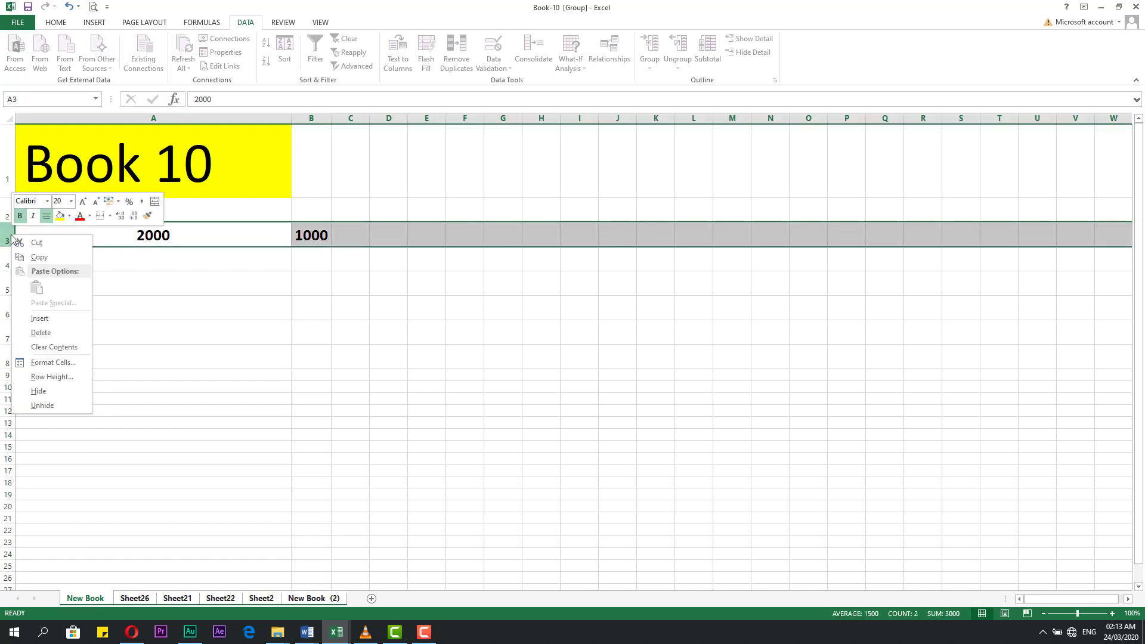
pyautogui.click(39, 321)
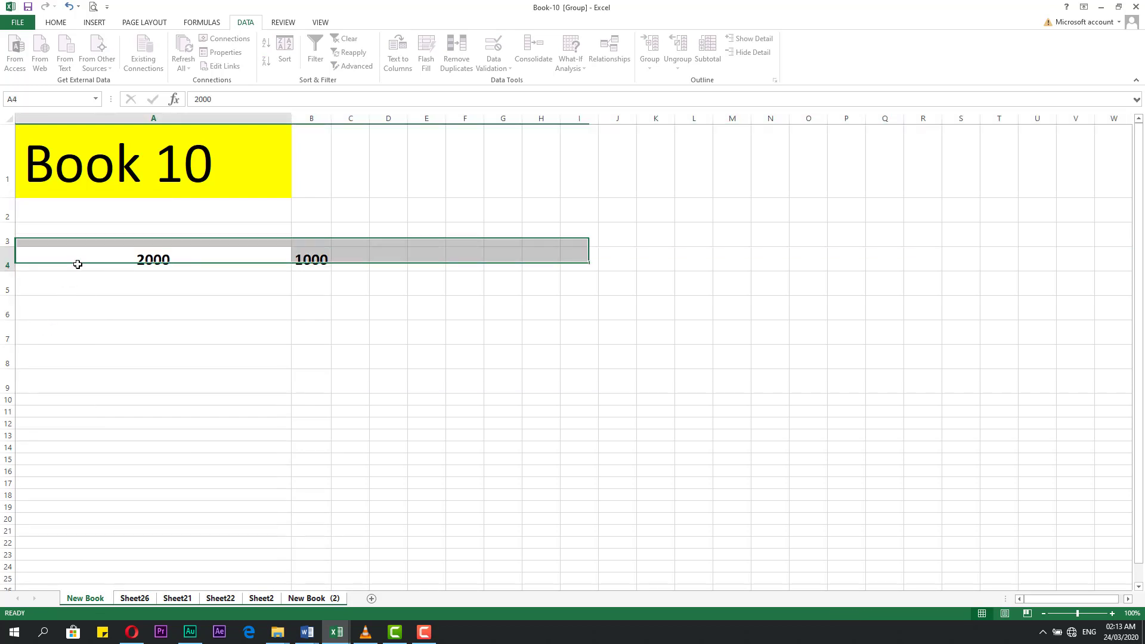
pyautogui.click(70, 234)
pyautogui.click(149, 578)
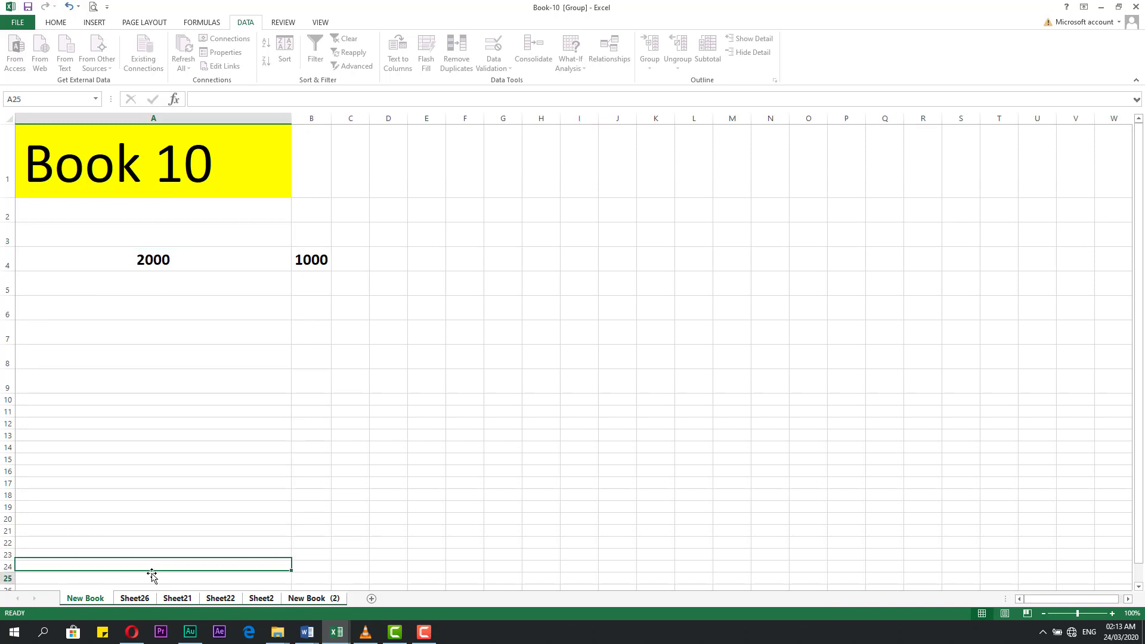
pyautogui.click(133, 599)
pyautogui.click(95, 602)
pyautogui.click(148, 507)
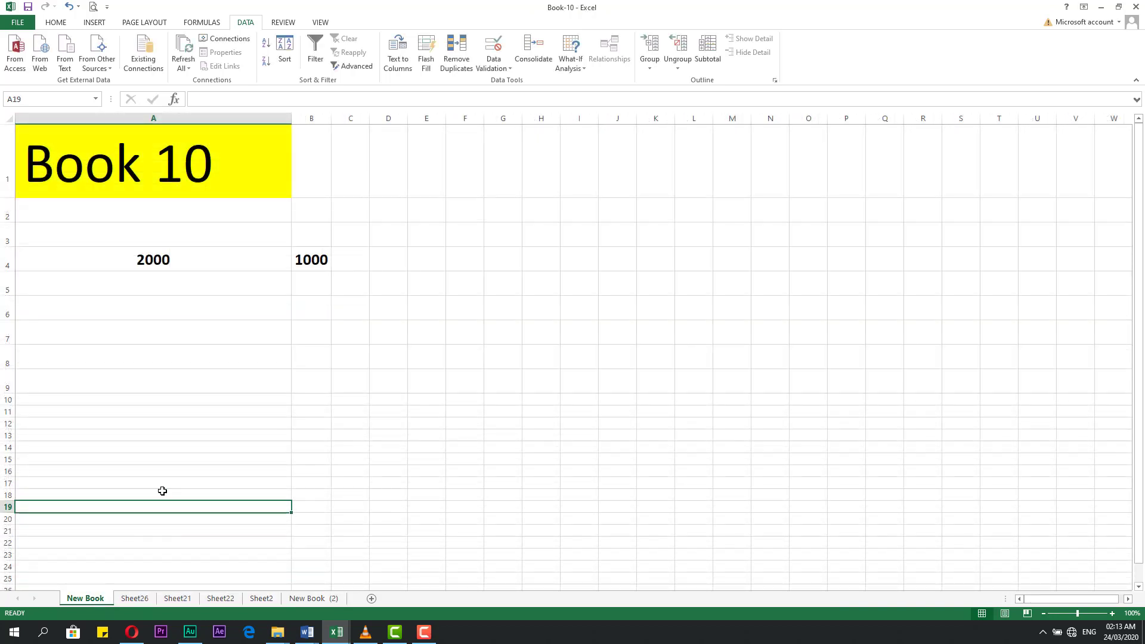
# - Undo the row insertion and the earlier entry of 1000 in cell B3
pyautogui.hotkey('ctrl', 'z')
pyautogui.hotkey('ctrl', 'z')
pyautogui.click(207, 406)
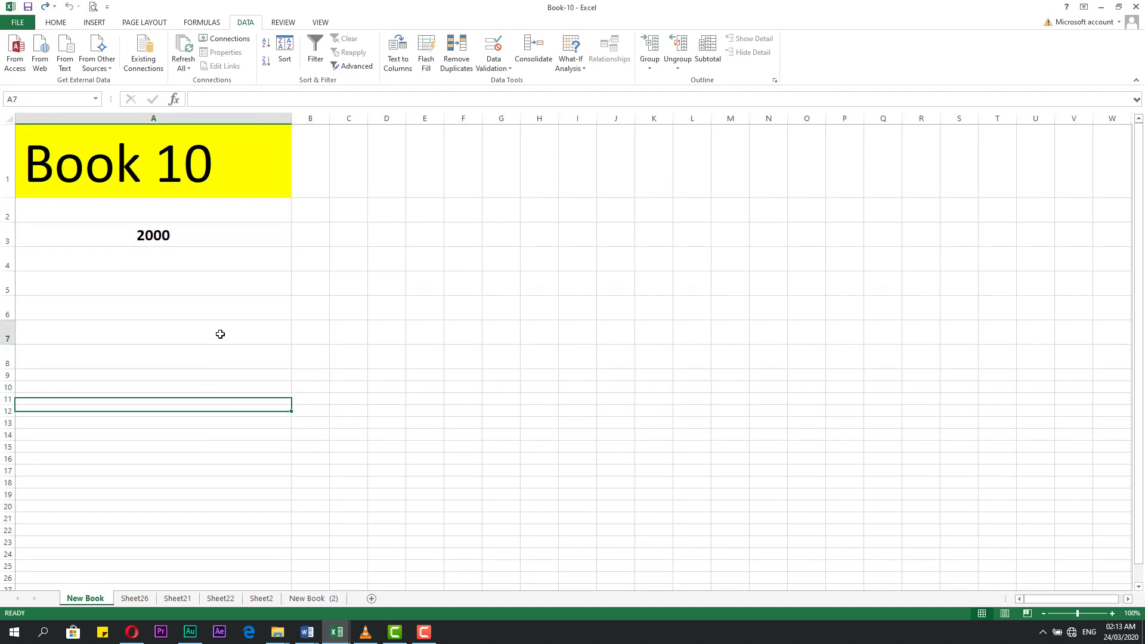
pyautogui.click(220, 334)
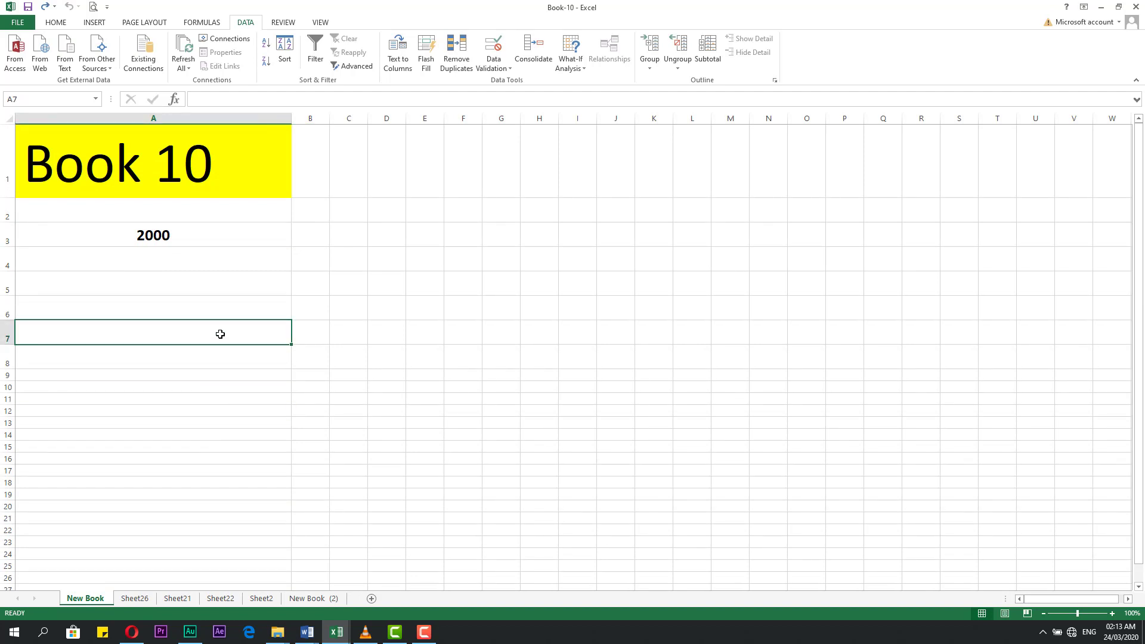
# - Group New Book with Sheet26 and open the sheet options for the group
pyautogui.rightClick(137, 599)
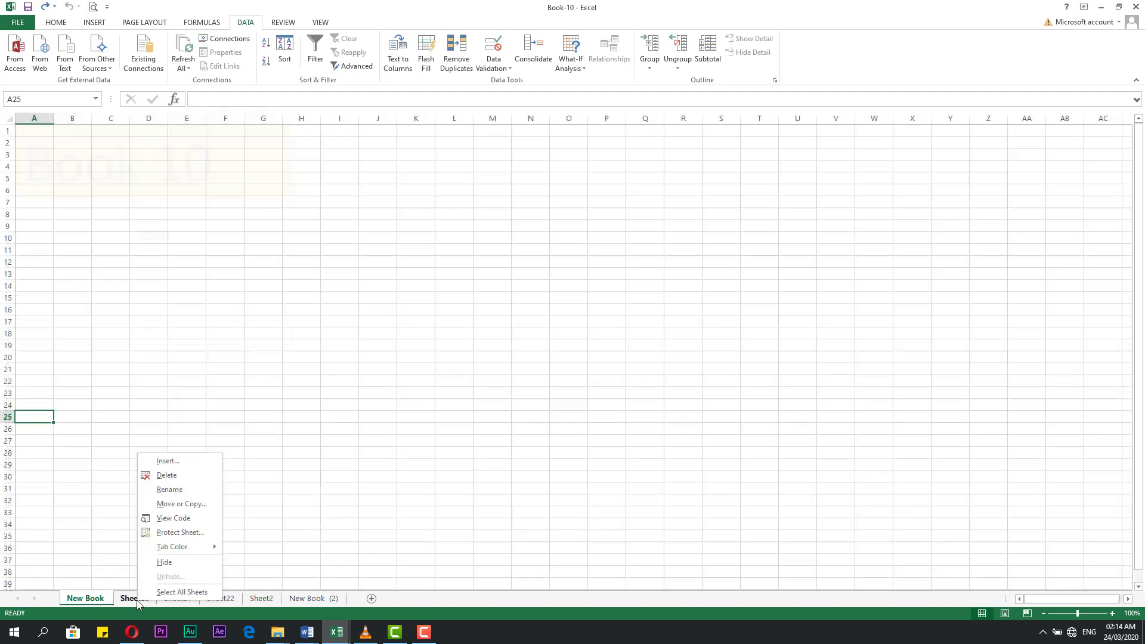
pyautogui.click(177, 576)
pyautogui.click(149, 572)
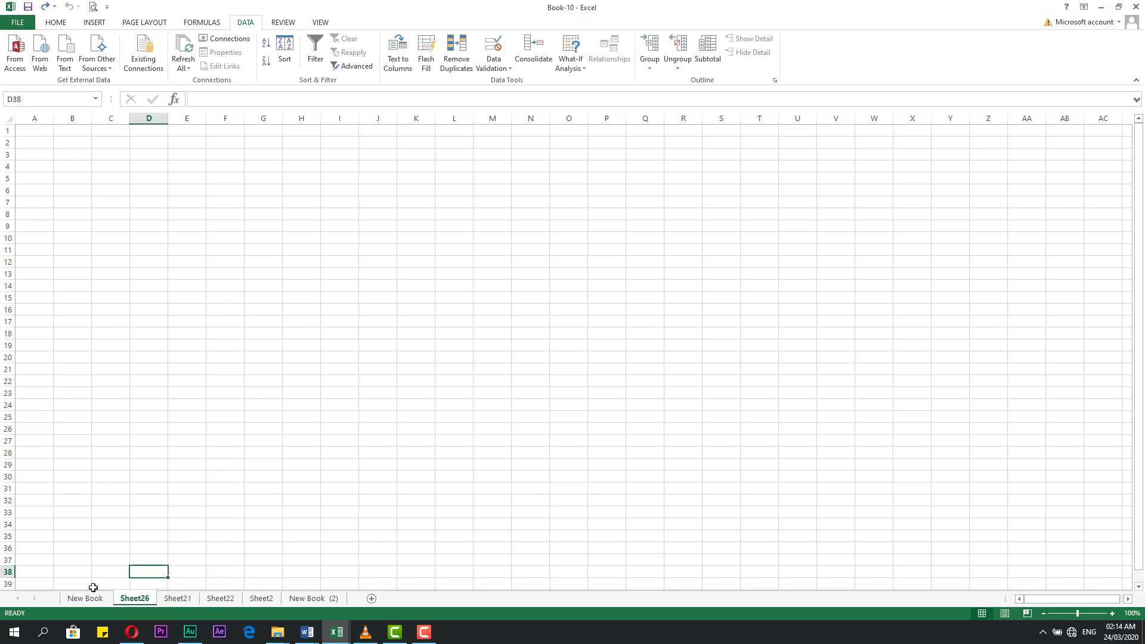
pyautogui.keyDown('ctrl'); pyautogui.click(86, 598); pyautogui.keyUp('ctrl')
pyautogui.rightClick(132, 605)
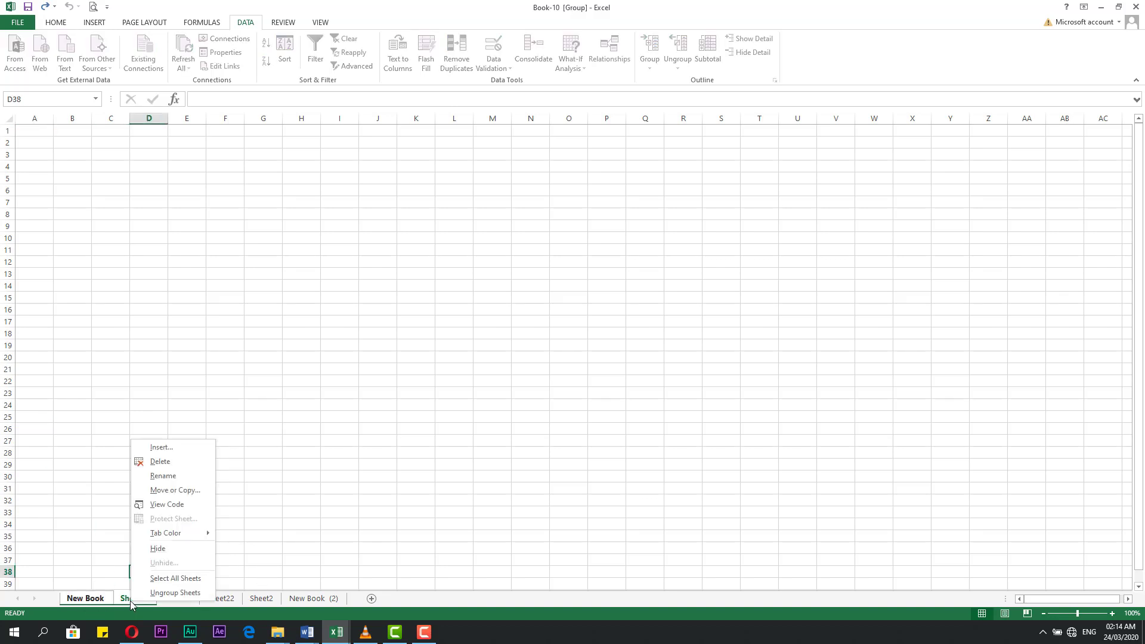
pyautogui.click(113, 576)
pyautogui.click(102, 570)
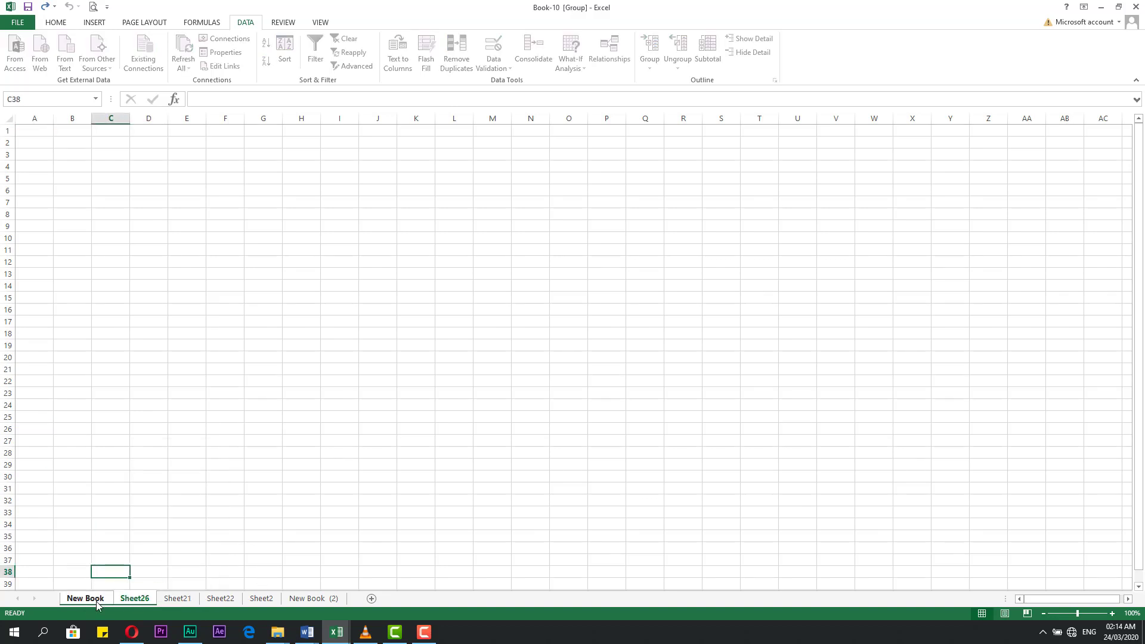
# - Release the two-sheet grouping and switch back and forth between Sheet26 and New Book
pyautogui.click(132, 600)
pyautogui.click(132, 602)
pyautogui.click(164, 561)
pyautogui.click(101, 599)
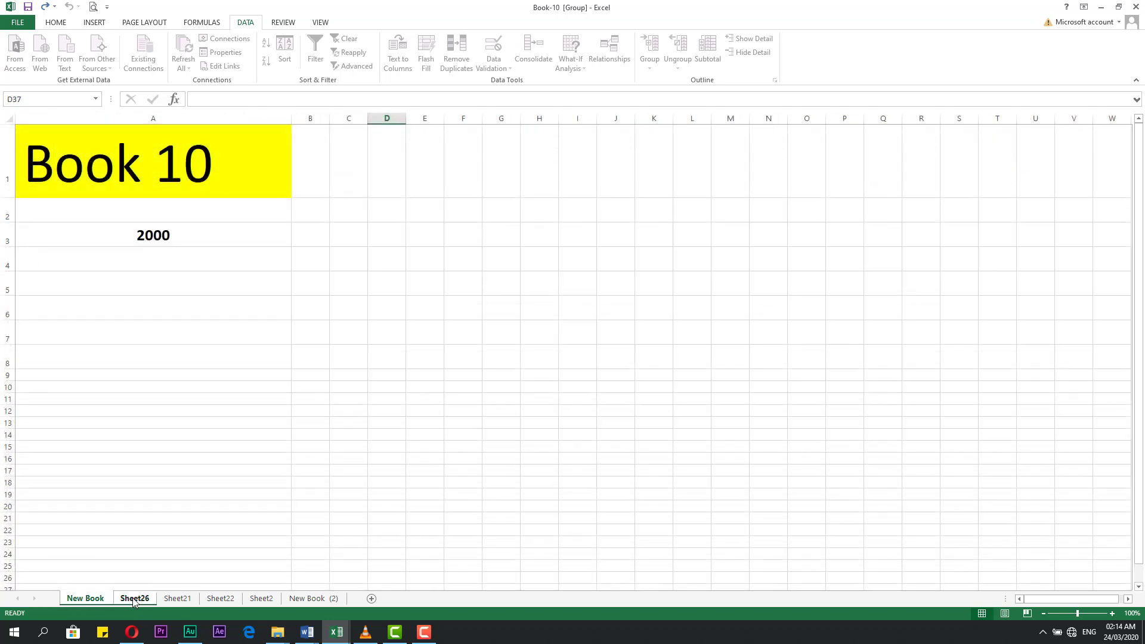
pyautogui.click(133, 601)
pyautogui.click(90, 599)
pyautogui.click(129, 601)
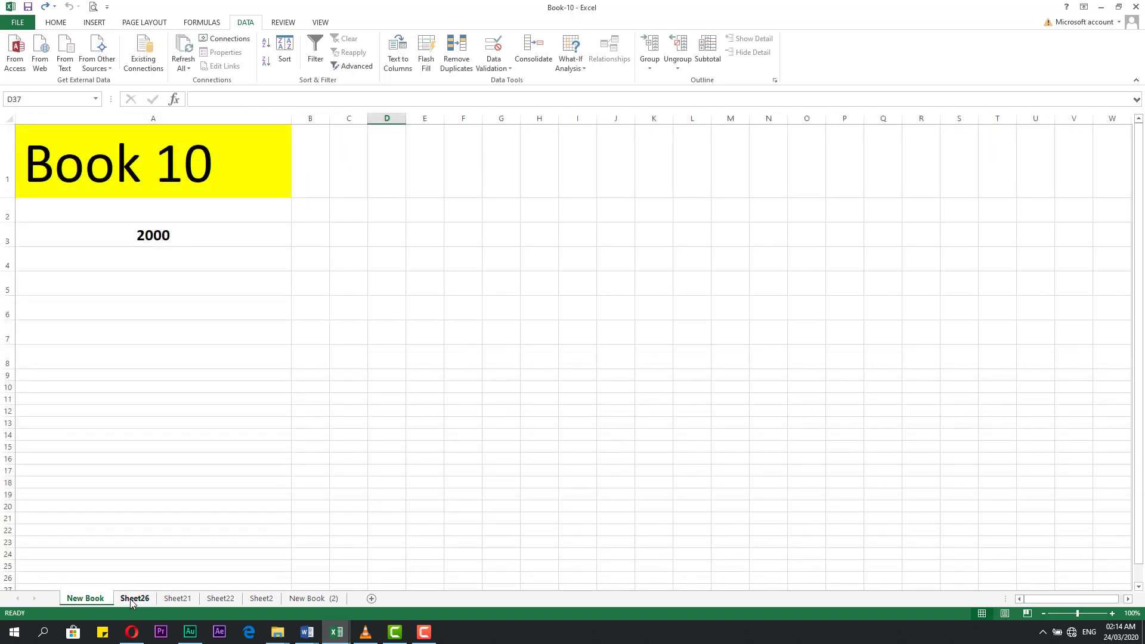
# - Select all worksheets starting from Sheet26, and ungroup them again
pyautogui.rightClick(132, 601)
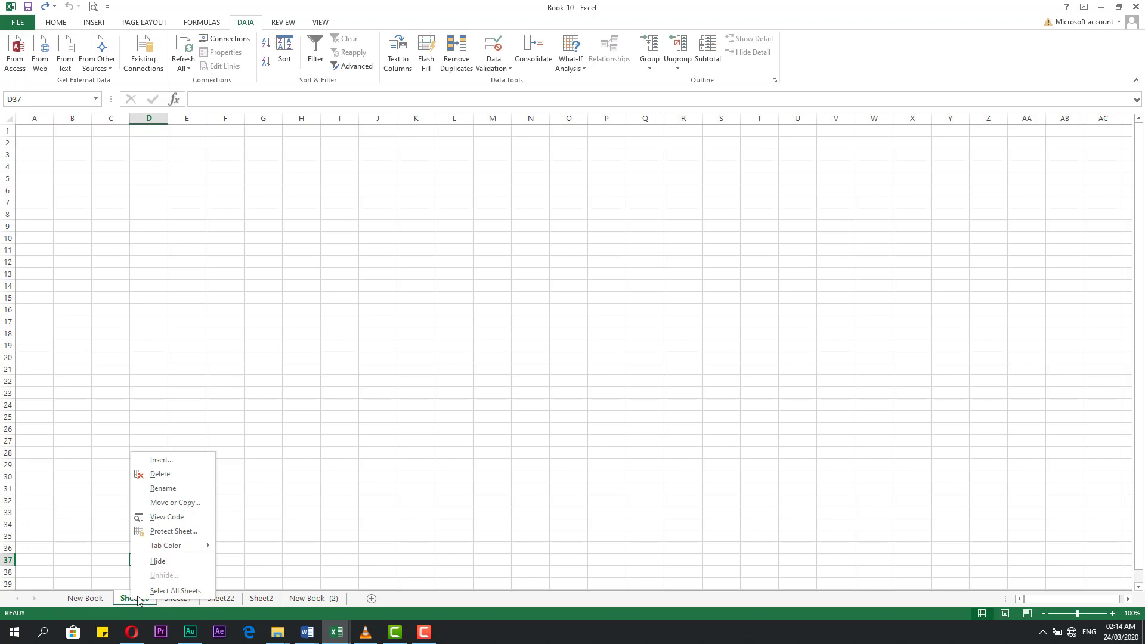
pyautogui.click(175, 590)
pyautogui.rightClick(135, 599)
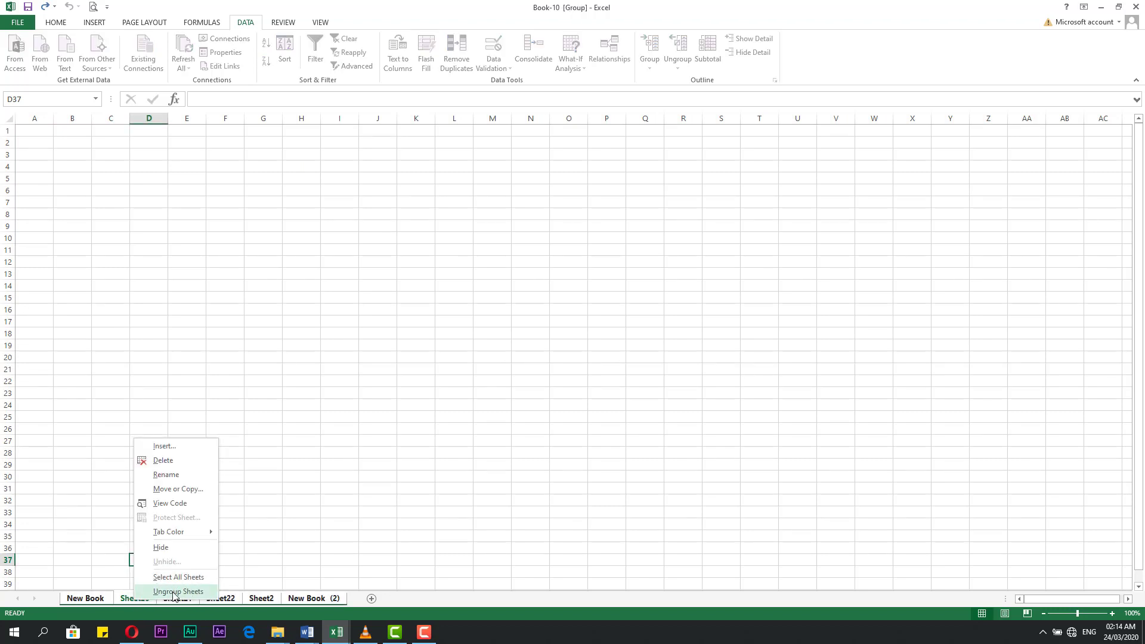
pyautogui.click(173, 592)
pyautogui.click(138, 502)
pyautogui.click(154, 584)
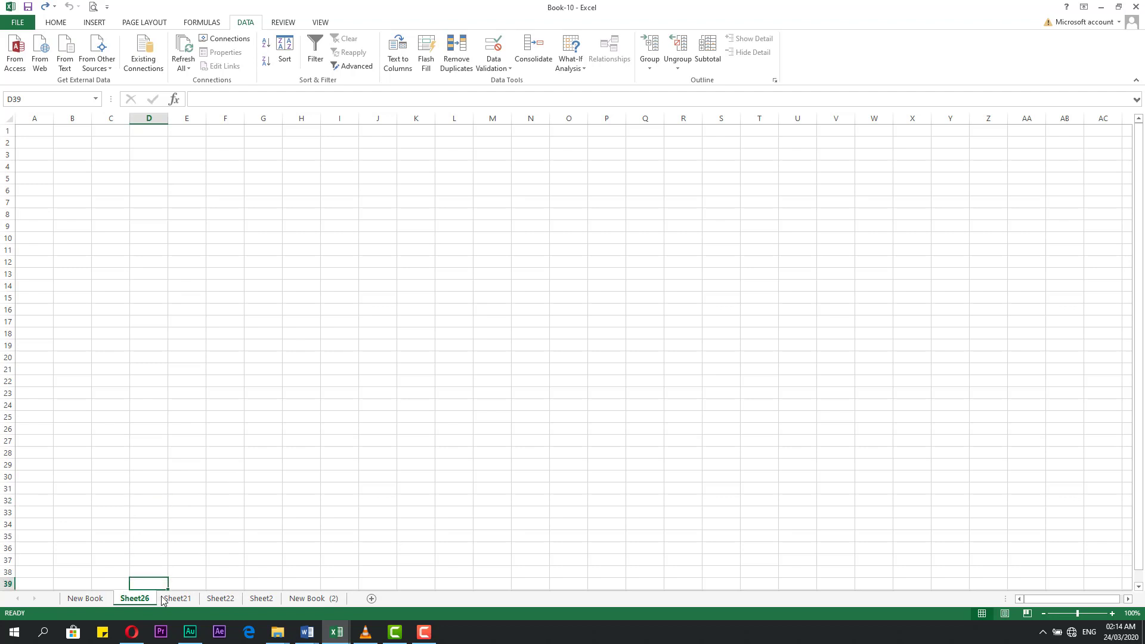
# - Select all worksheets starting from Sheet21, and ungroup them again
pyautogui.click(176, 599)
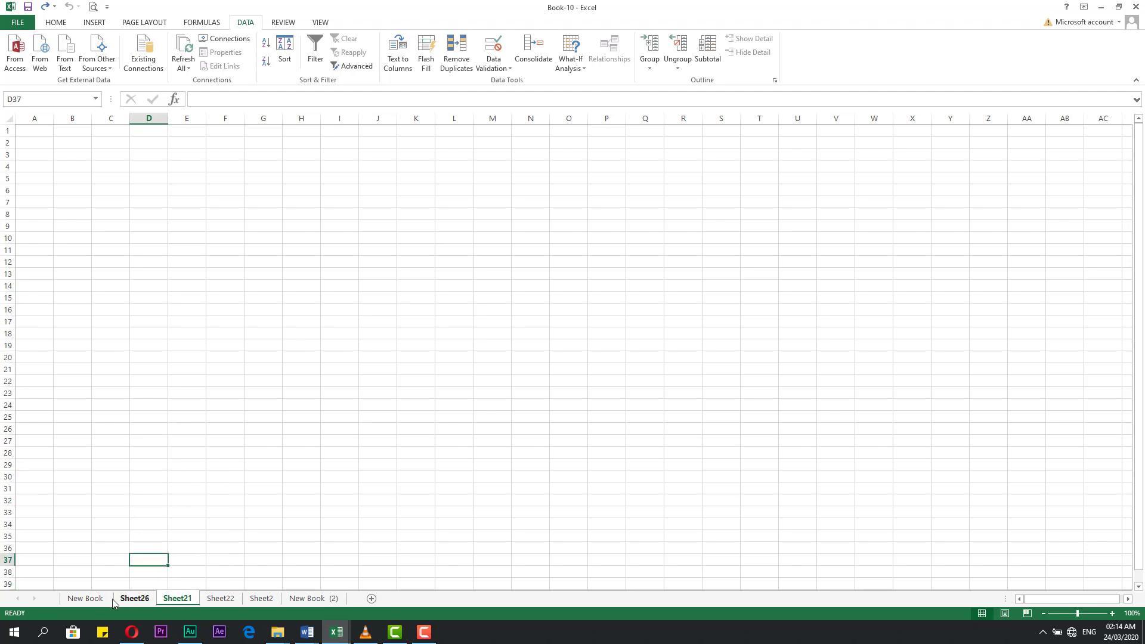
pyautogui.rightClick(180, 599)
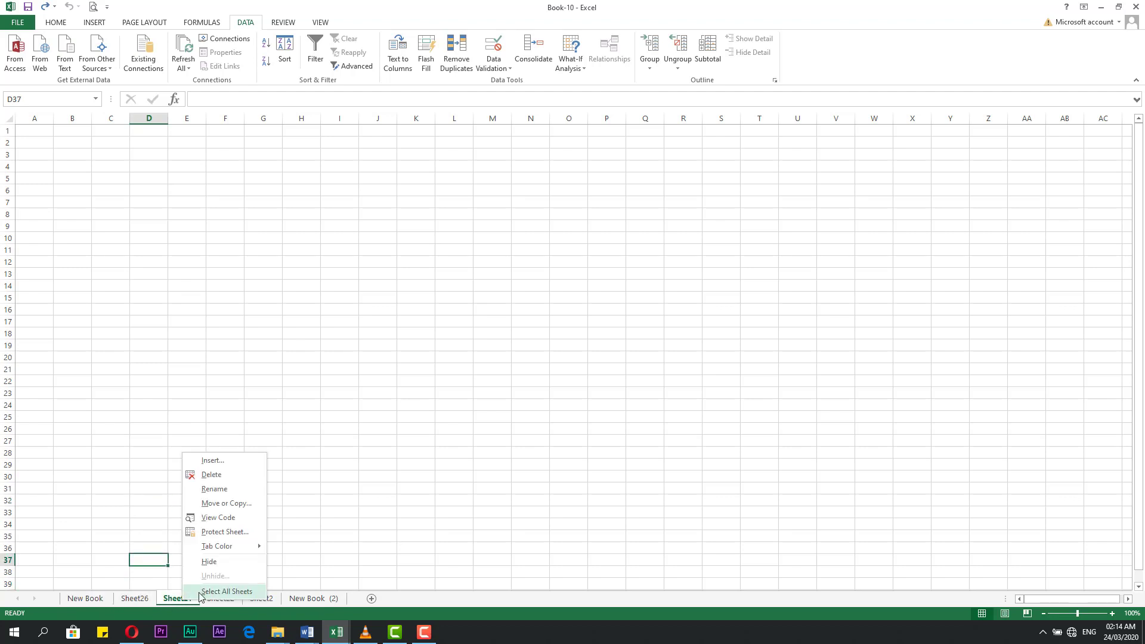
pyautogui.click(227, 591)
pyautogui.rightClick(186, 599)
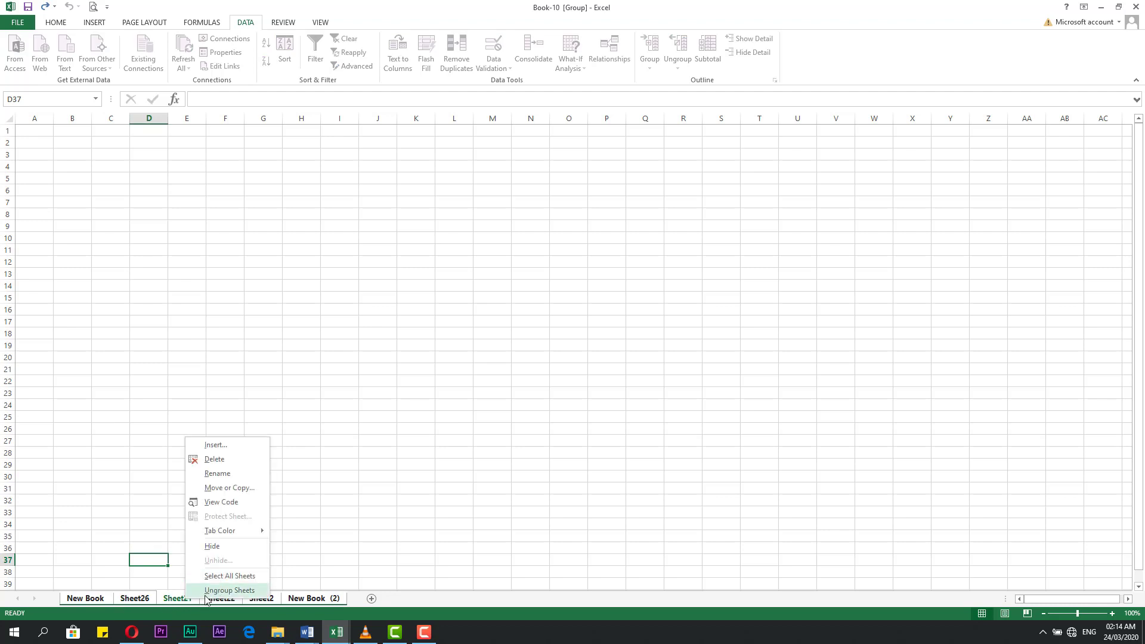
pyautogui.click(208, 590)
pyautogui.click(180, 573)
pyautogui.click(179, 454)
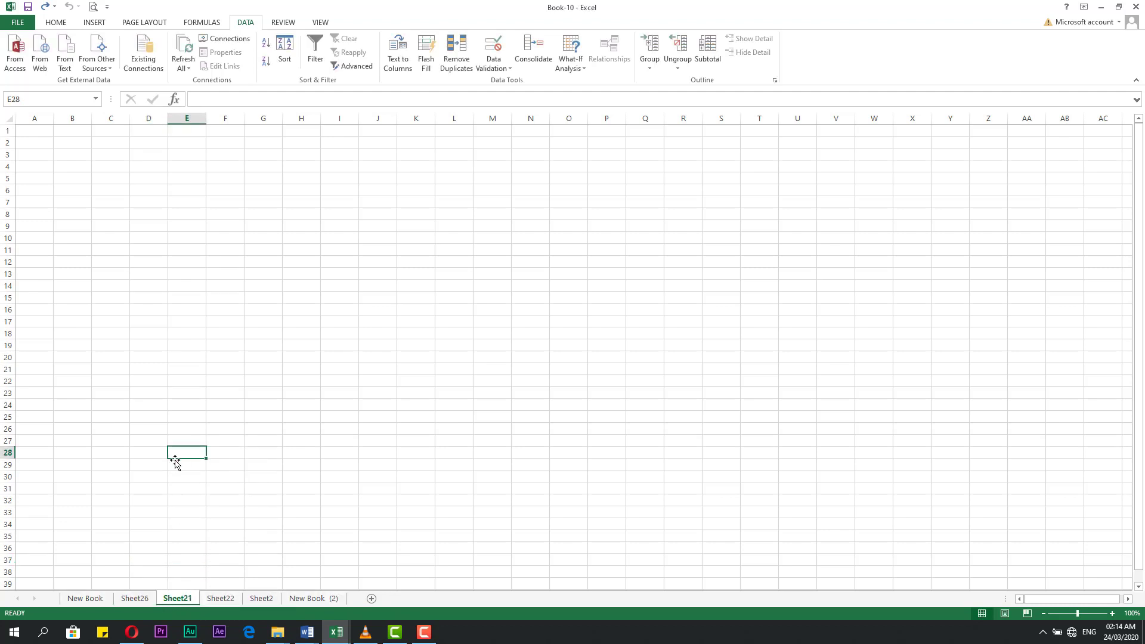
# - Return to the New Book worksheet and switch to the Book-20 workbook
pyautogui.click(92, 601)
pyautogui.click(103, 467)
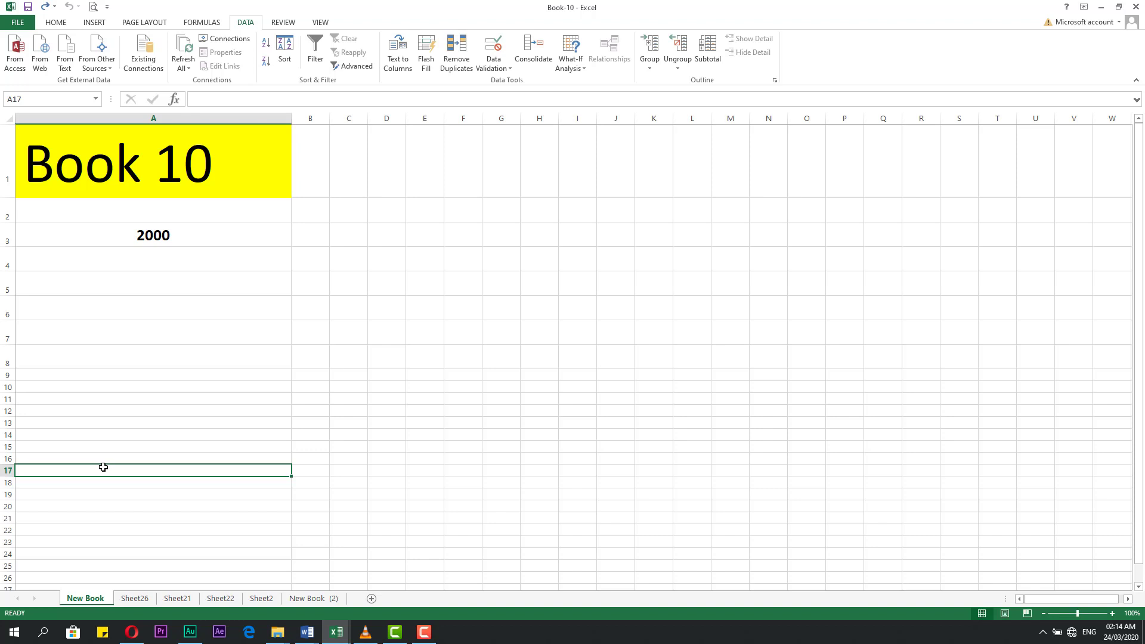
pyautogui.click(126, 527)
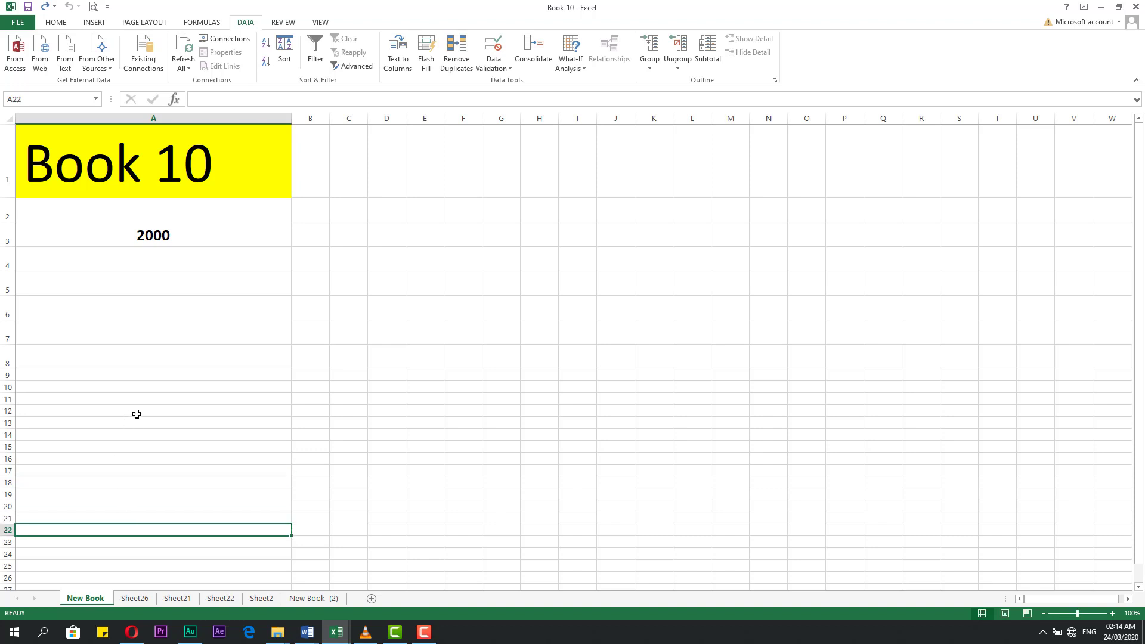
pyautogui.click(215, 354)
pyautogui.click(184, 283)
pyautogui.click(170, 237)
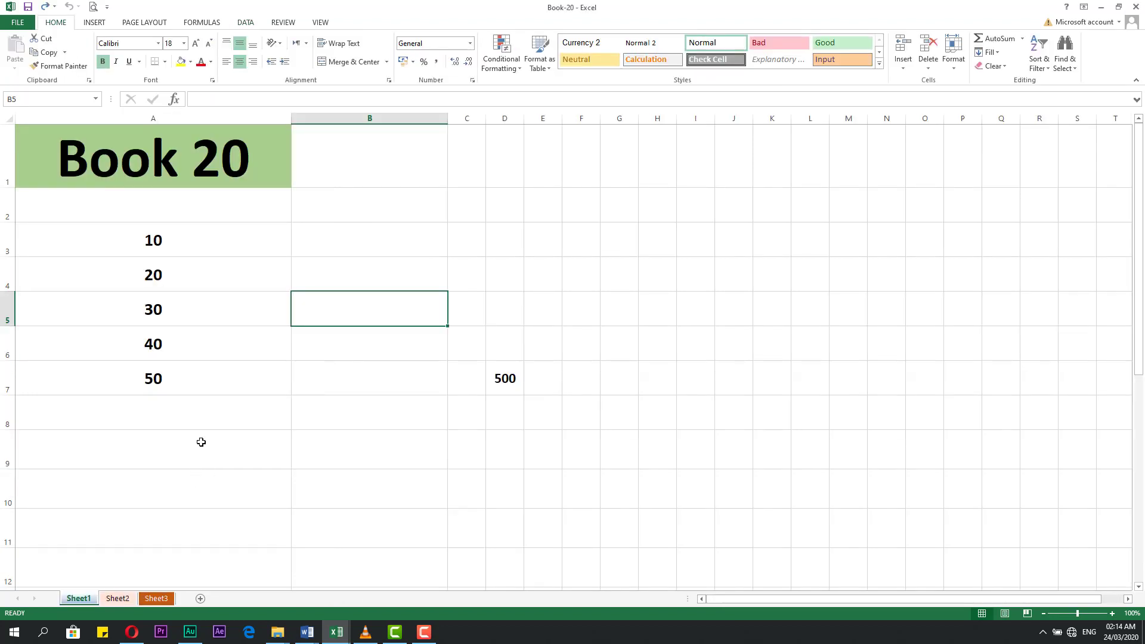
# - Look over the heading and the numbers in column A on Sheet1 of the Book-20 workbook
pyautogui.click(199, 440)
pyautogui.click(294, 363)
pyautogui.click(141, 156)
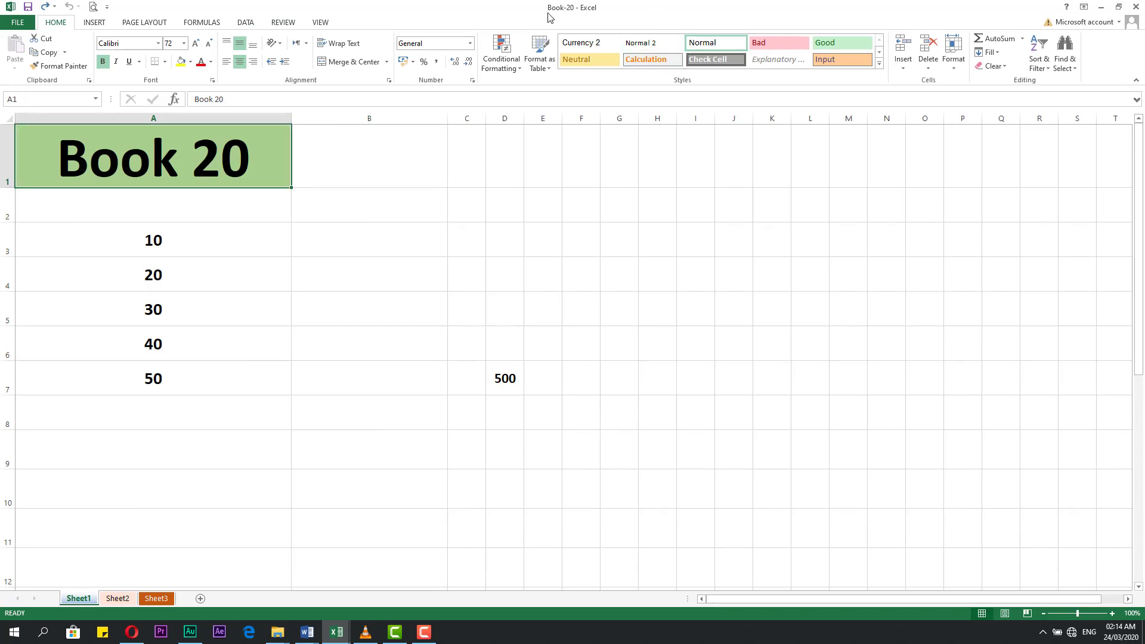
pyautogui.click(229, 376)
pyautogui.click(205, 402)
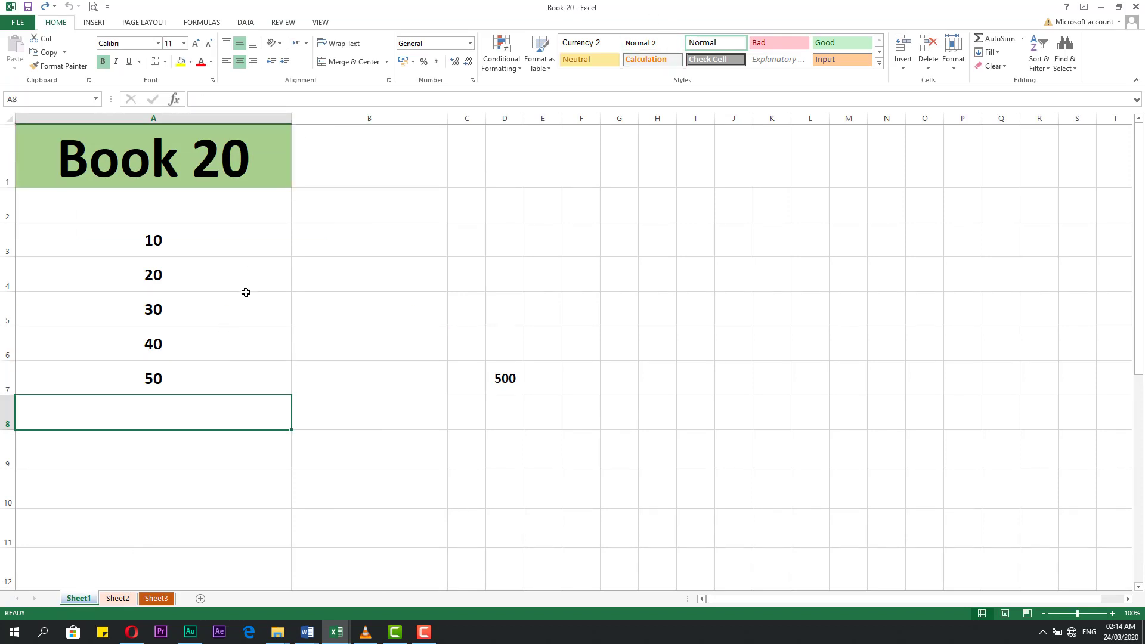
pyautogui.click(242, 234)
pyautogui.press('Right')
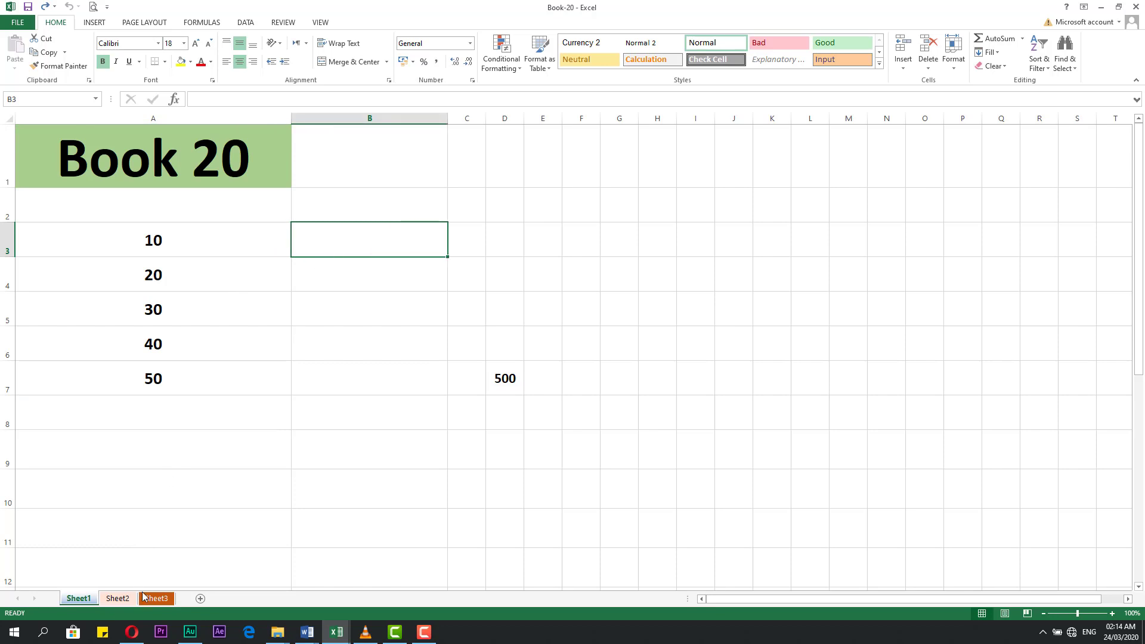
# - Start a formula in cell A3 of Sheet3 that adds cells A3 and A4 of Sheet1
pyautogui.click(158, 598)
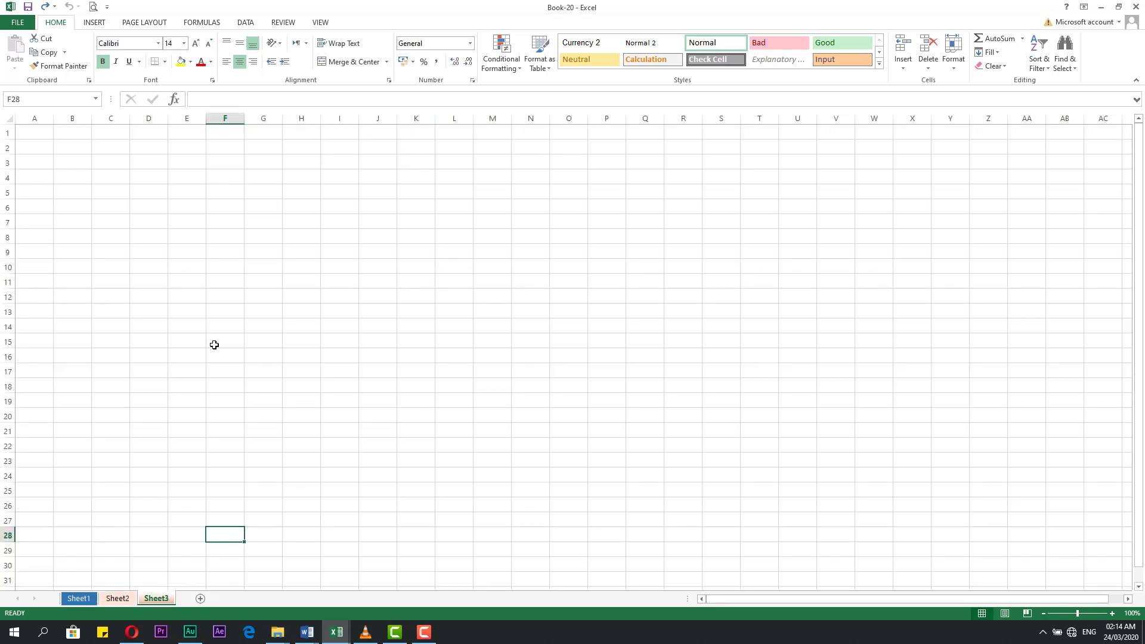
pyautogui.click(104, 222)
pyautogui.click(42, 167)
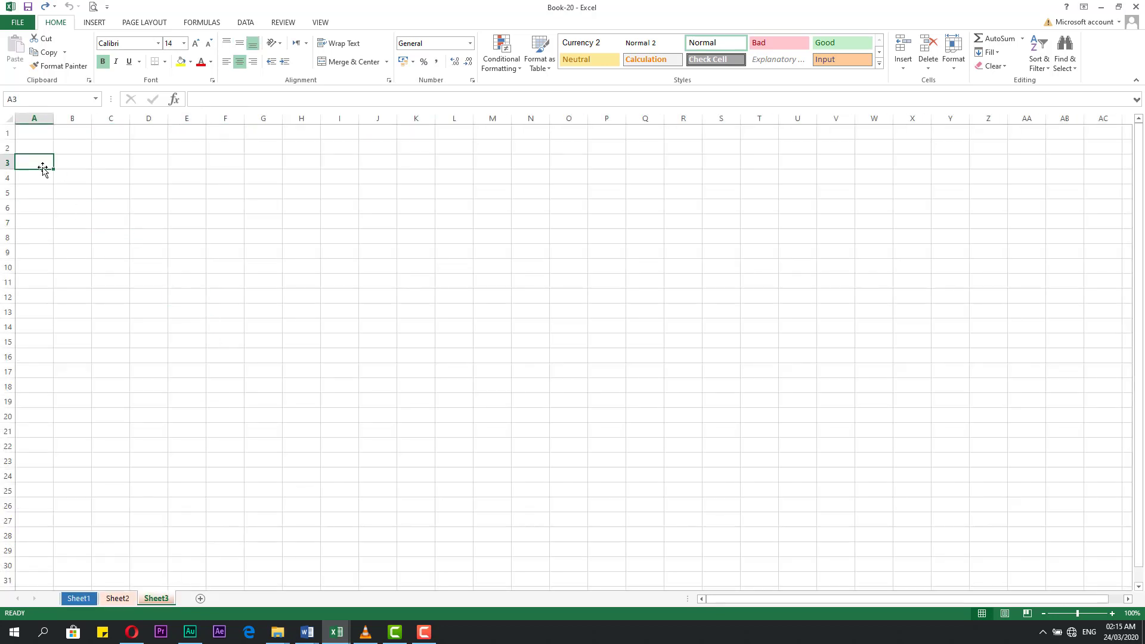
pyautogui.write('=')
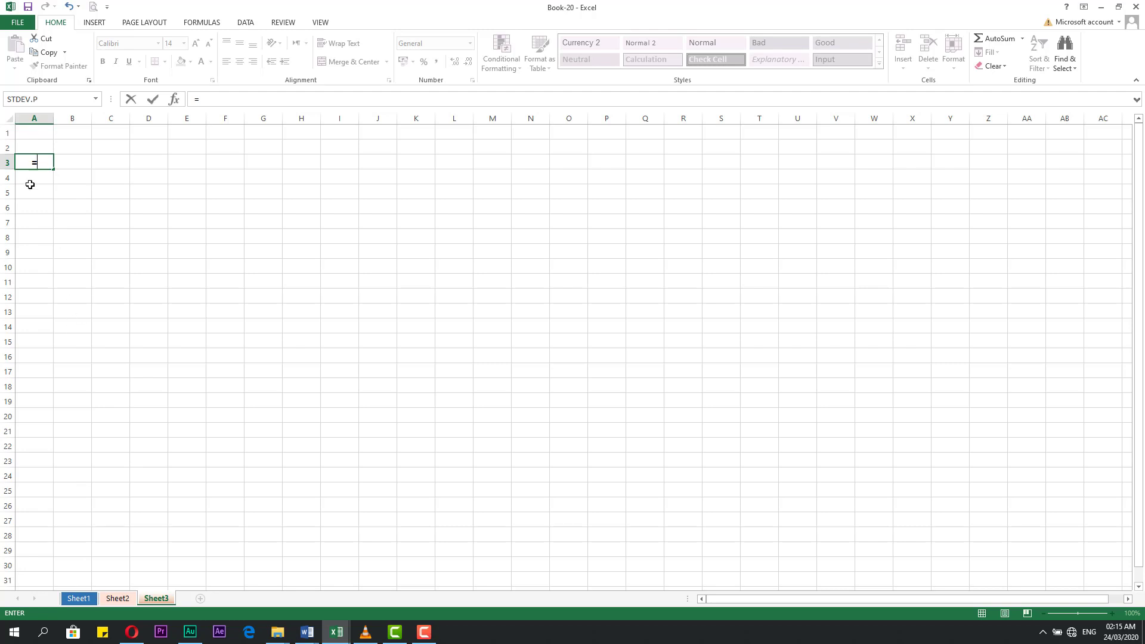
pyautogui.click(44, 166)
pyautogui.click(78, 598)
pyautogui.click(169, 241)
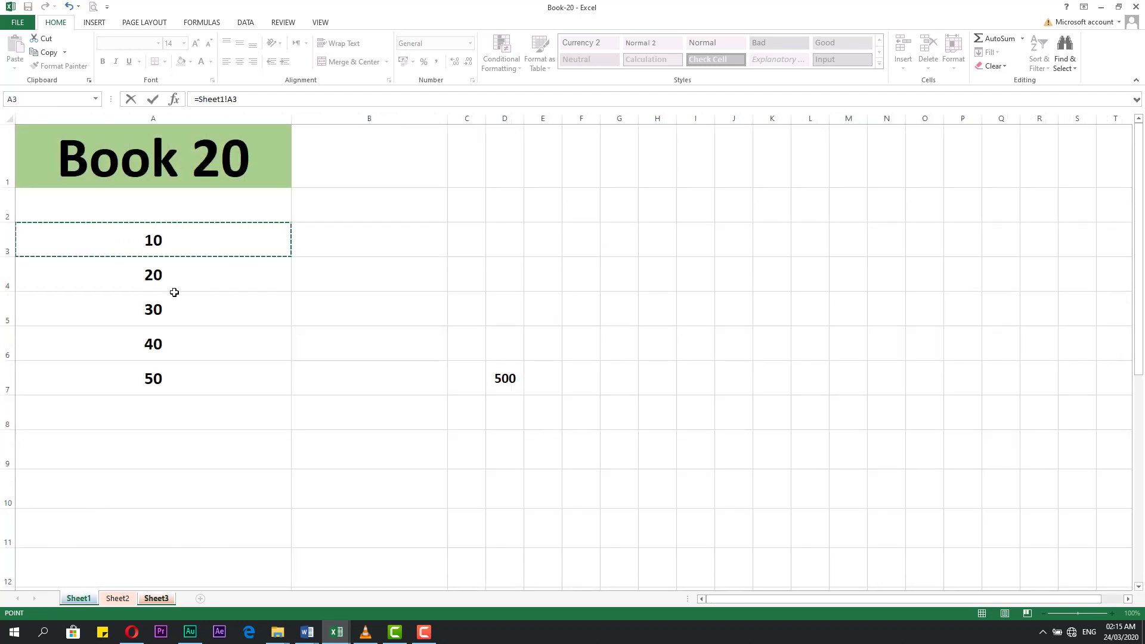
pyautogui.click(275, 102)
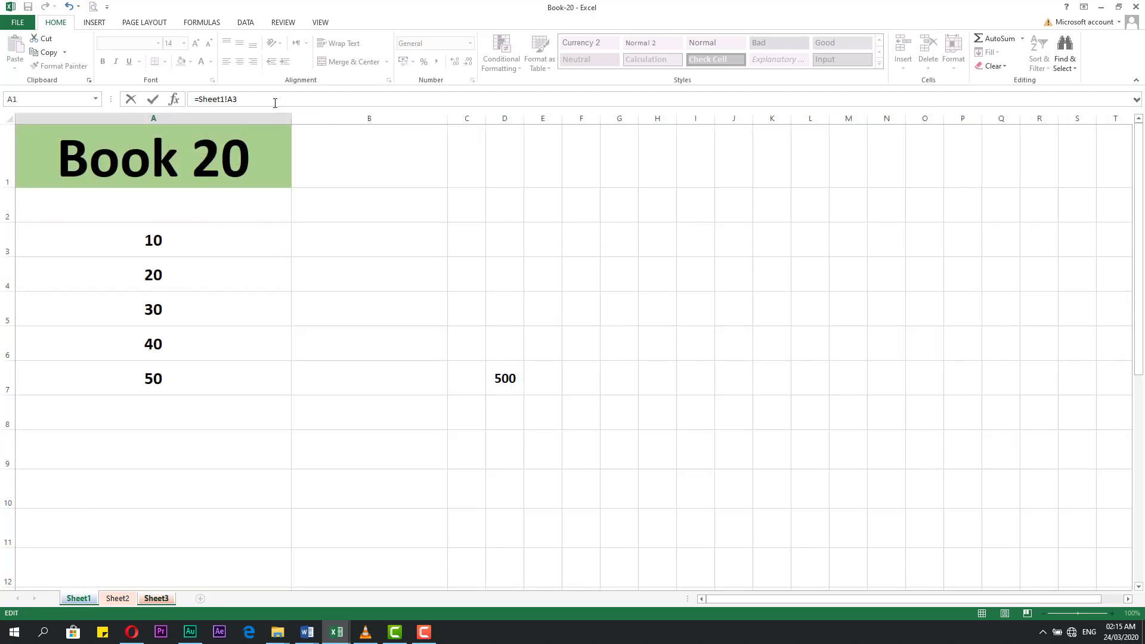
pyautogui.write('+')
pyautogui.click(187, 273)
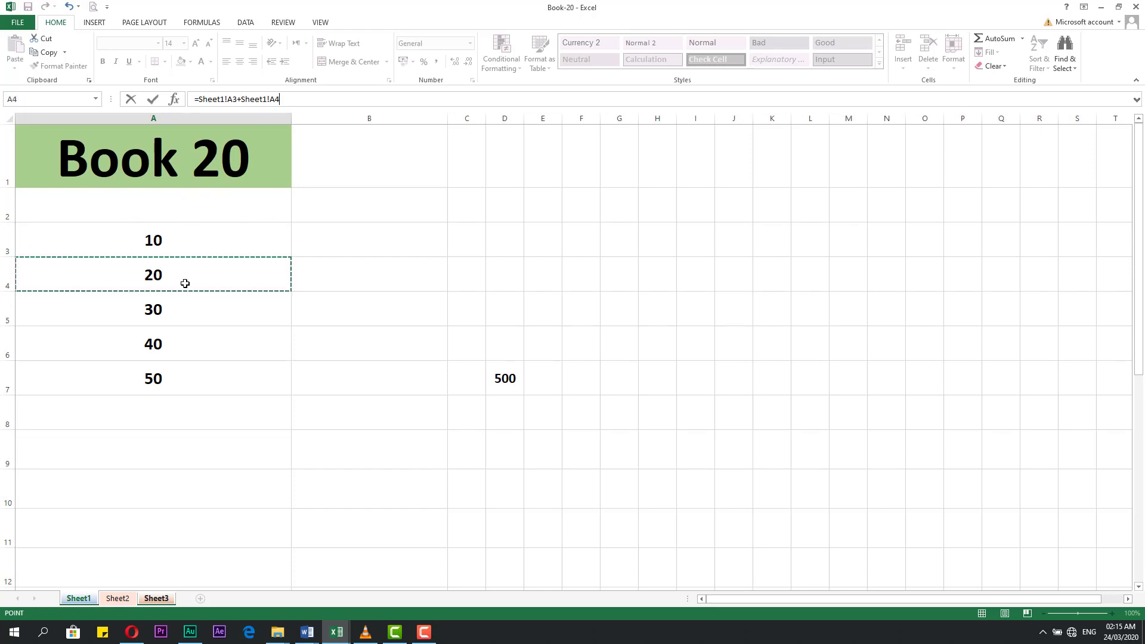
# - Extend the formula by adding cell A2 of Sheet2 and cell D4 of Sheet3, and complete it
pyautogui.write('+')
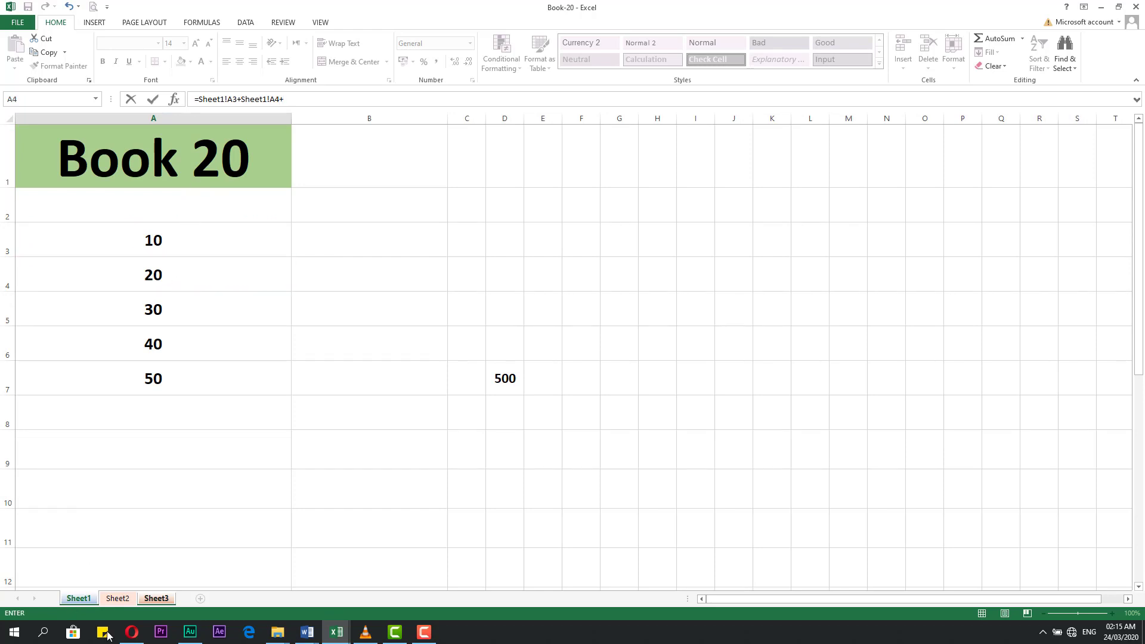
pyautogui.click(155, 600)
pyautogui.click(126, 602)
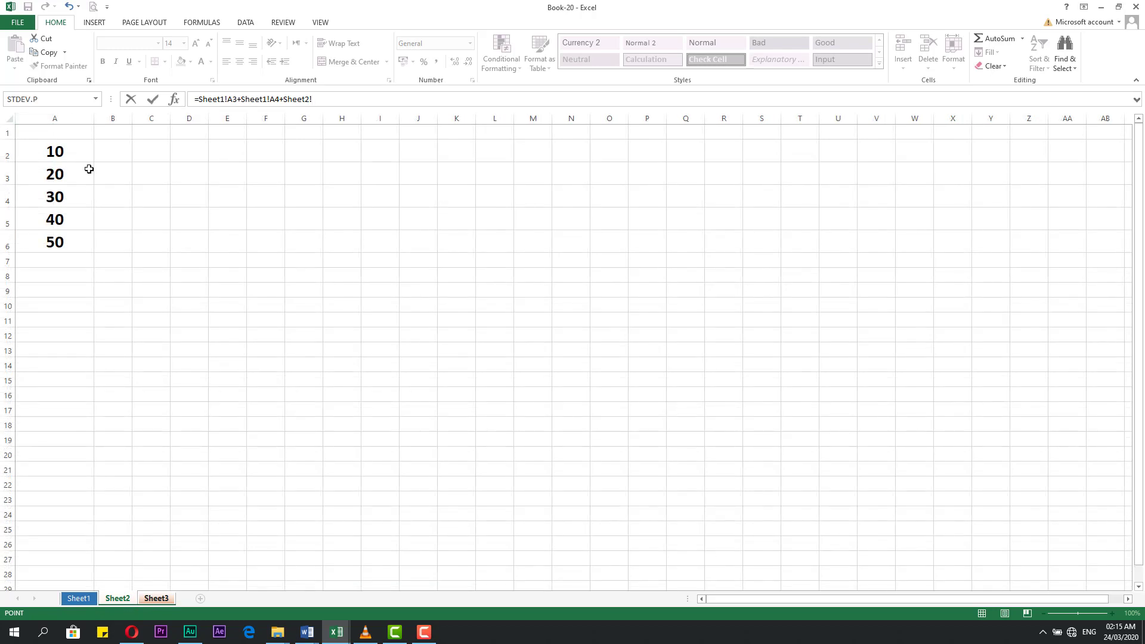
pyautogui.click(71, 155)
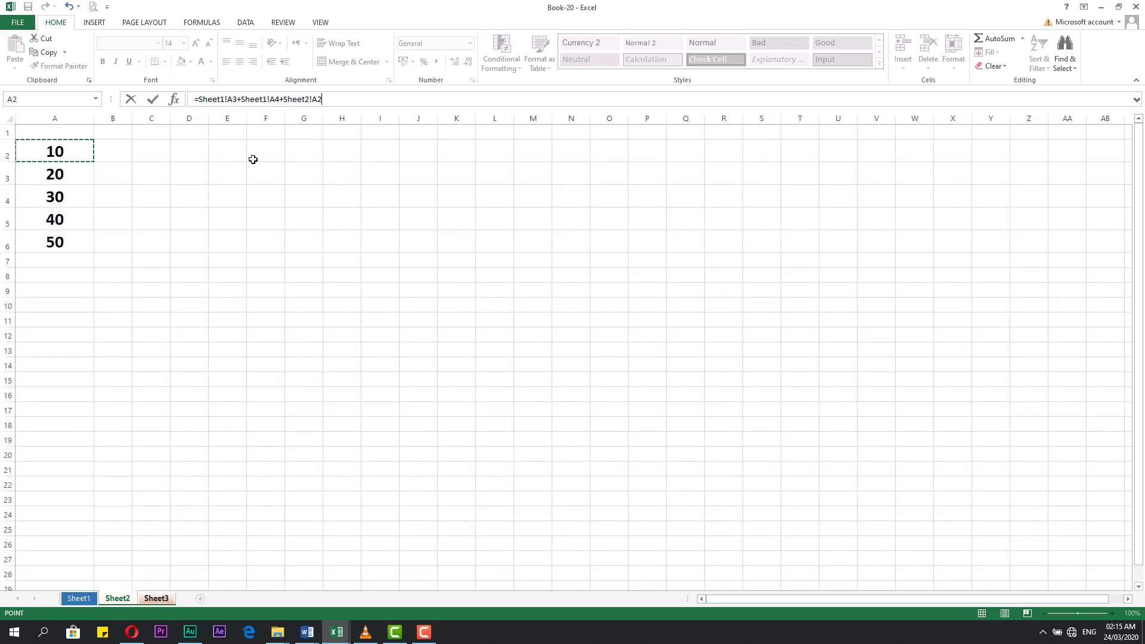
pyautogui.write('+')
pyautogui.click(158, 602)
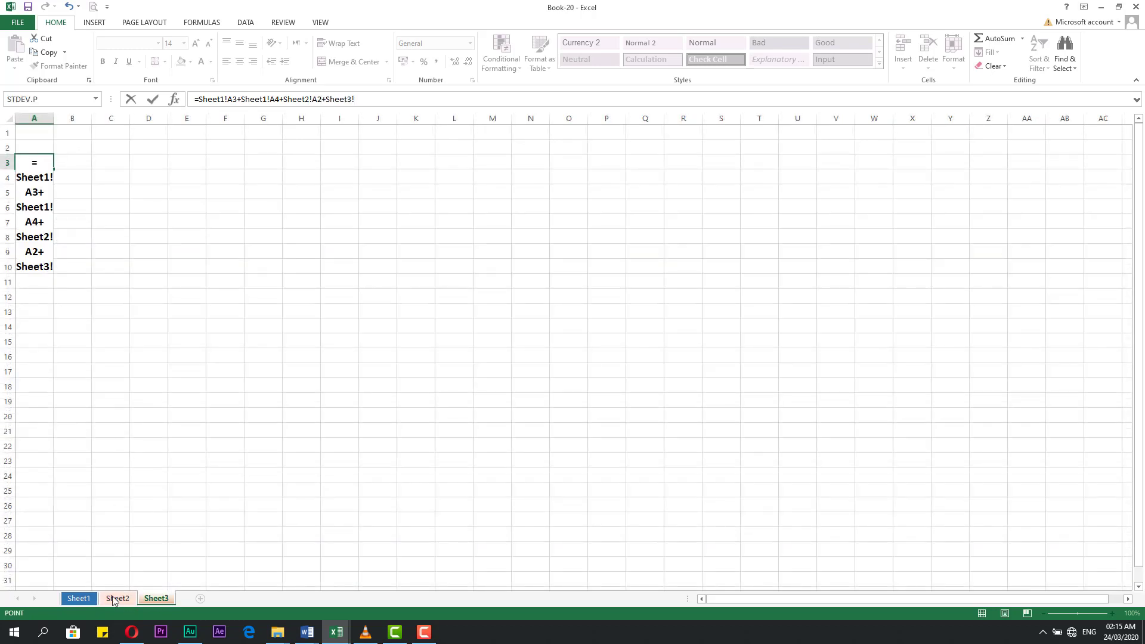
pyautogui.moveTo(53, 120); pyautogui.dragTo(94, 120)
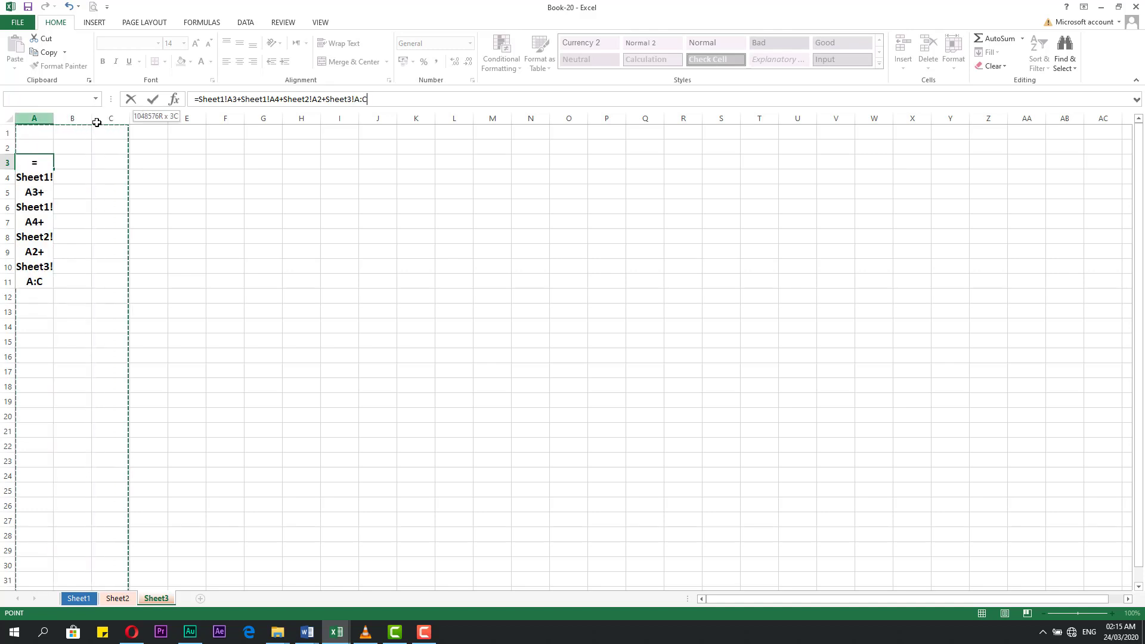
pyautogui.click(149, 178)
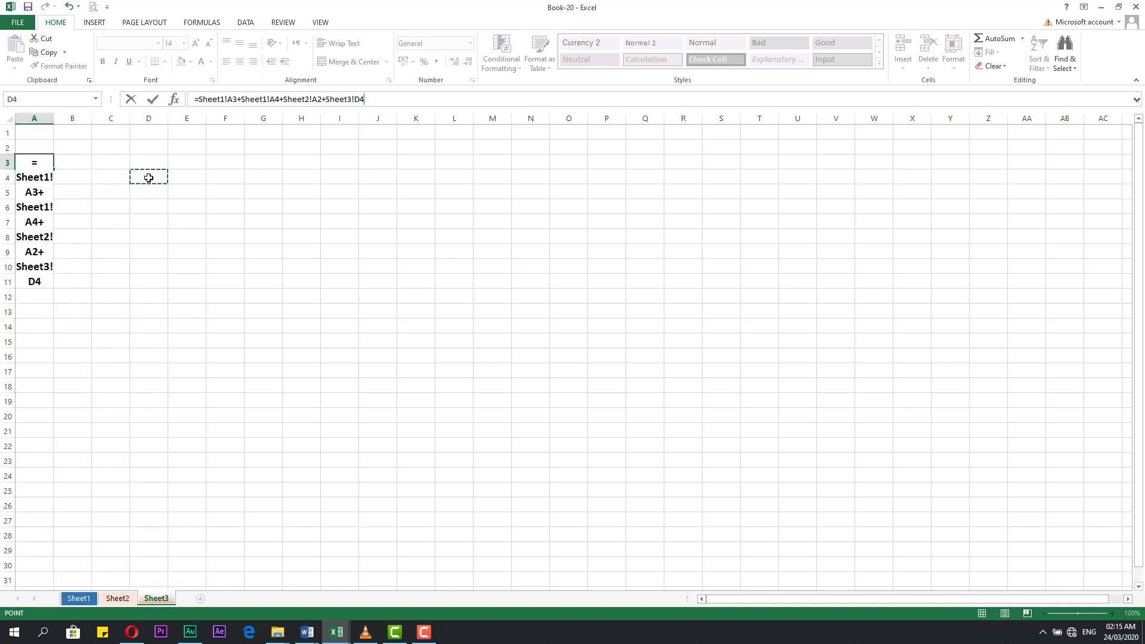
pyautogui.press('Return')
# - Enter 60 in cell D4 of Sheet3
pyautogui.click(153, 208)
pyautogui.click(149, 177)
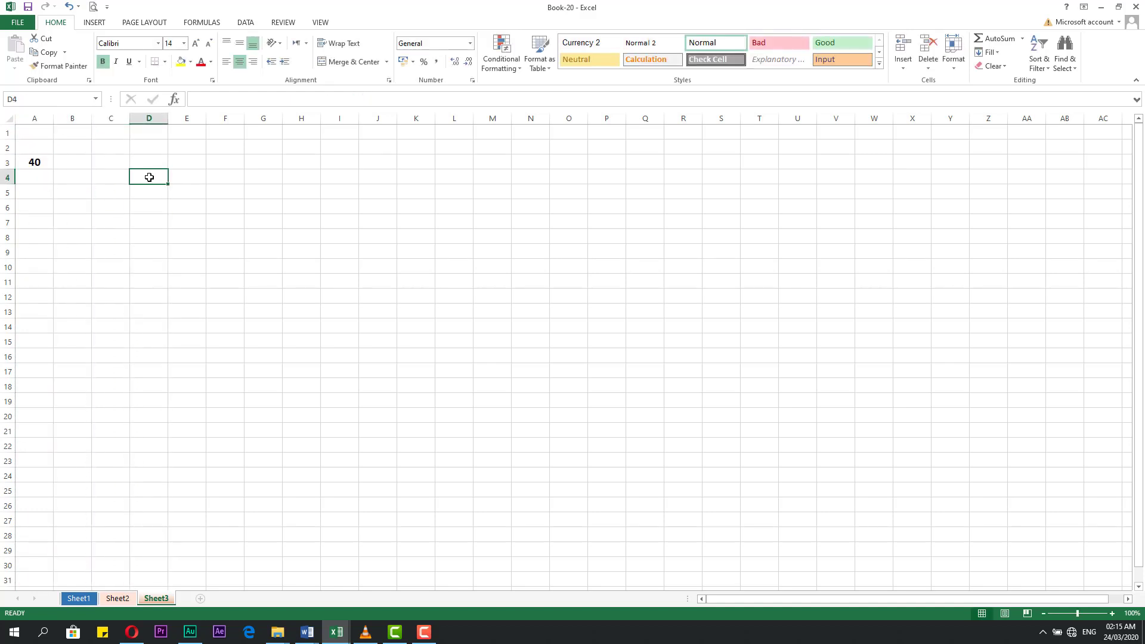
pyautogui.write('60')
pyautogui.press('Return')
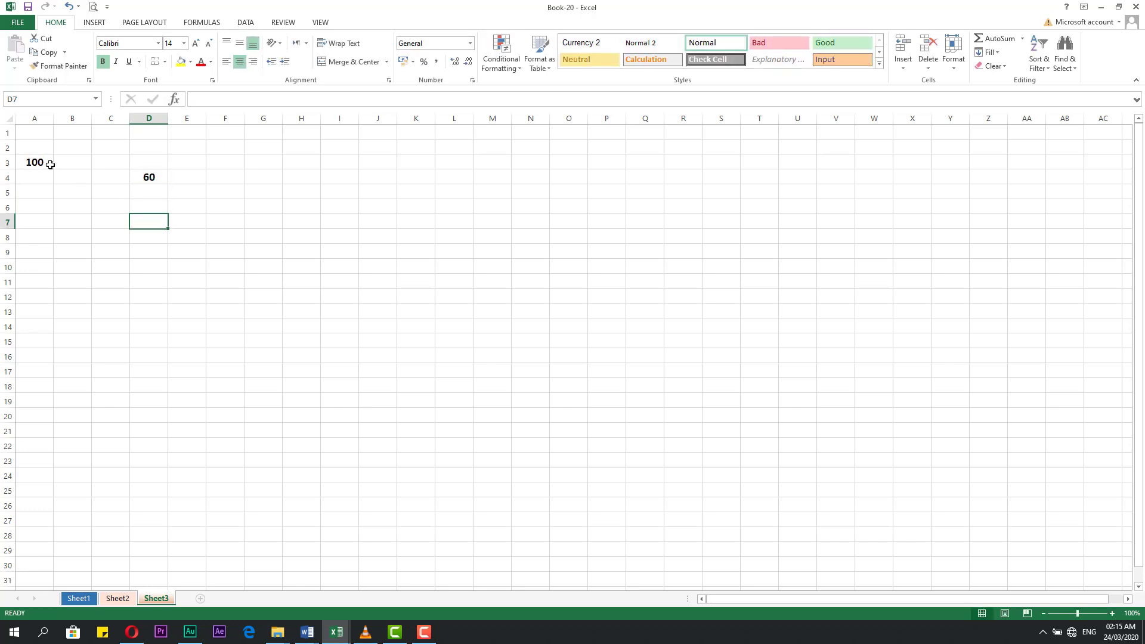
# - Examine the sheet and cell references in the formula of cell A3 on Sheet3, along with cell D4
pyautogui.click(46, 163)
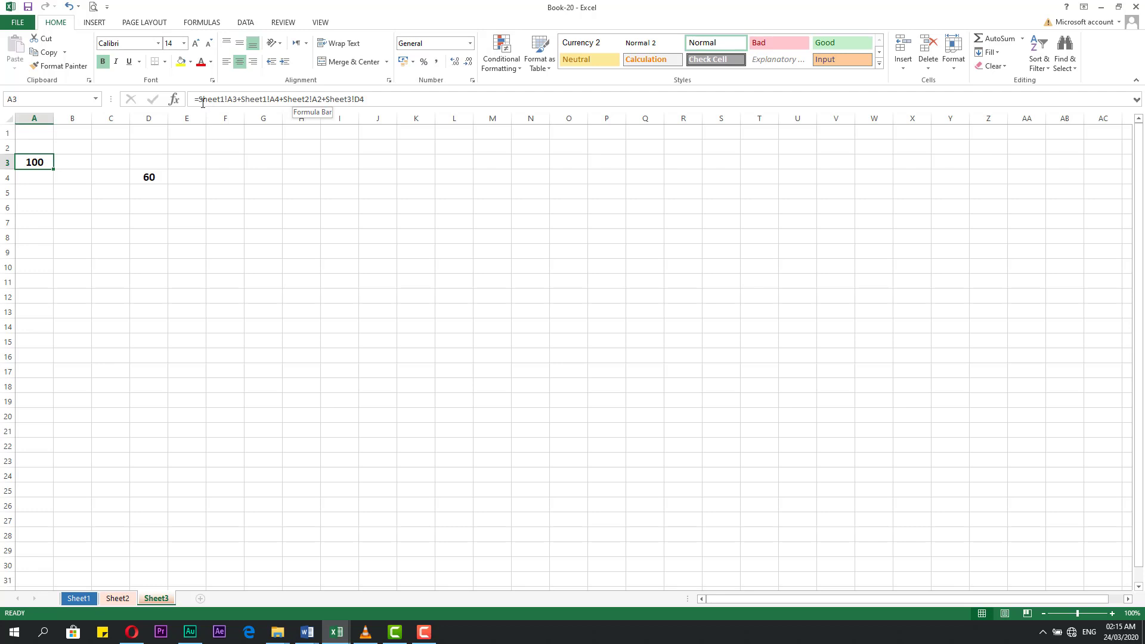
pyautogui.click(233, 99)
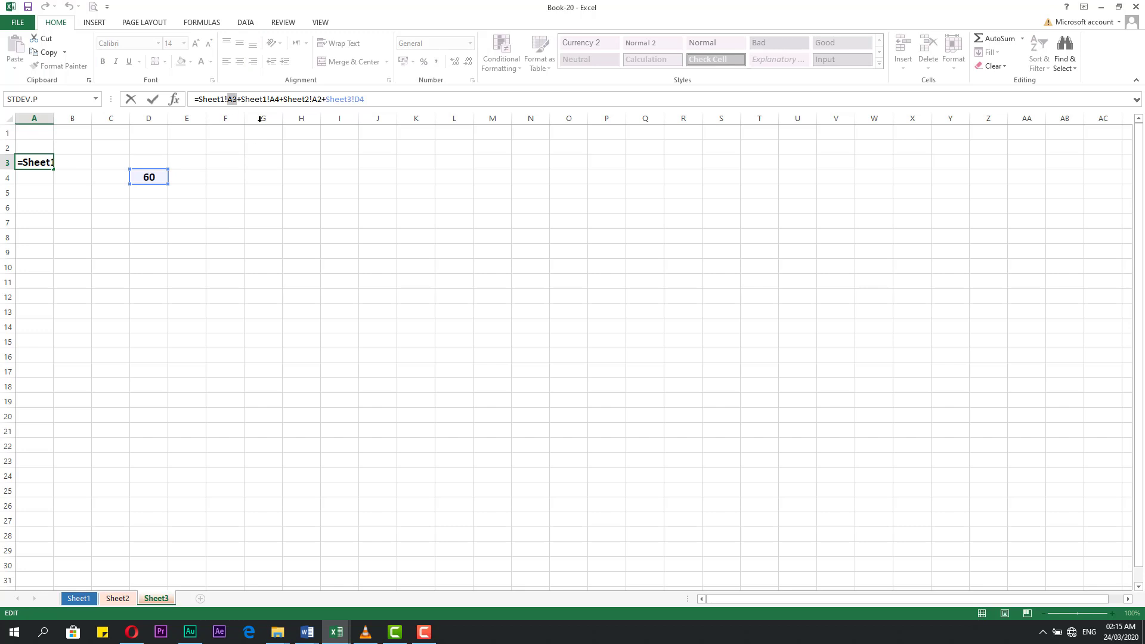
pyautogui.press('Escape')
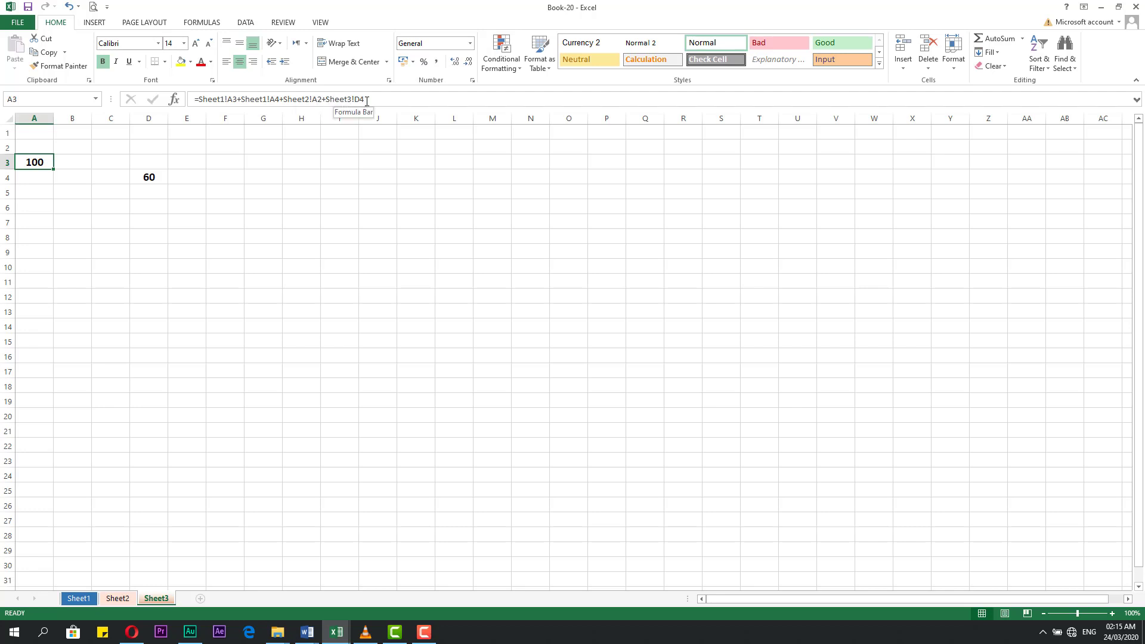
pyautogui.click(155, 179)
pyautogui.click(162, 230)
pyautogui.click(148, 182)
pyautogui.click(37, 162)
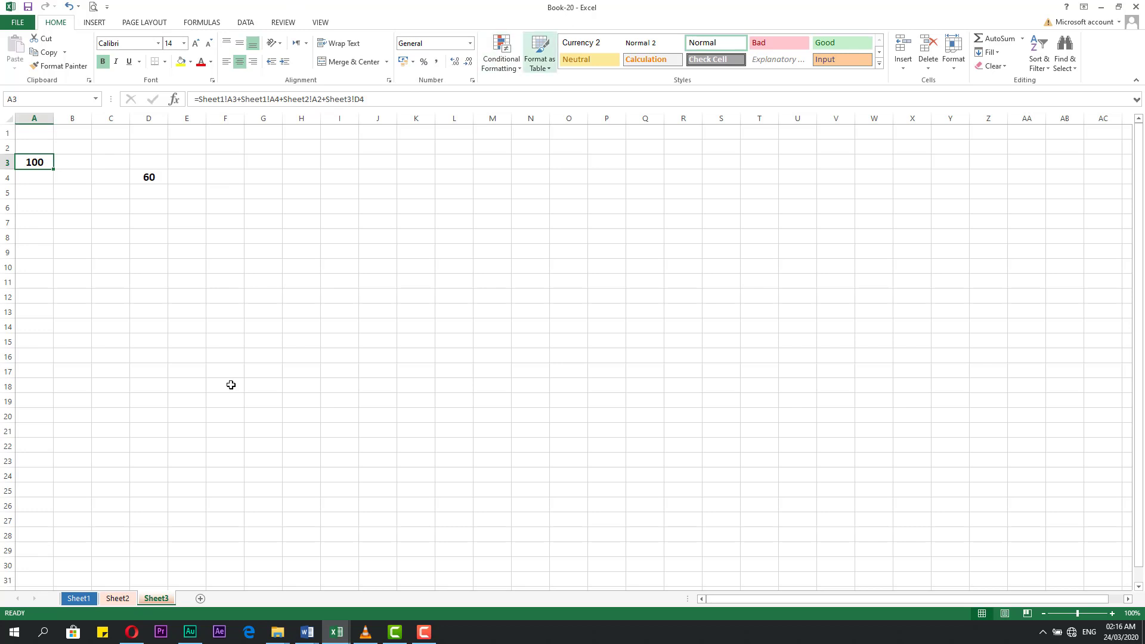
# - Enter the formula =A3=A4+A5 in cell B3 of Sheet1
pyautogui.click(77, 598)
pyautogui.click(119, 598)
pyautogui.click(89, 600)
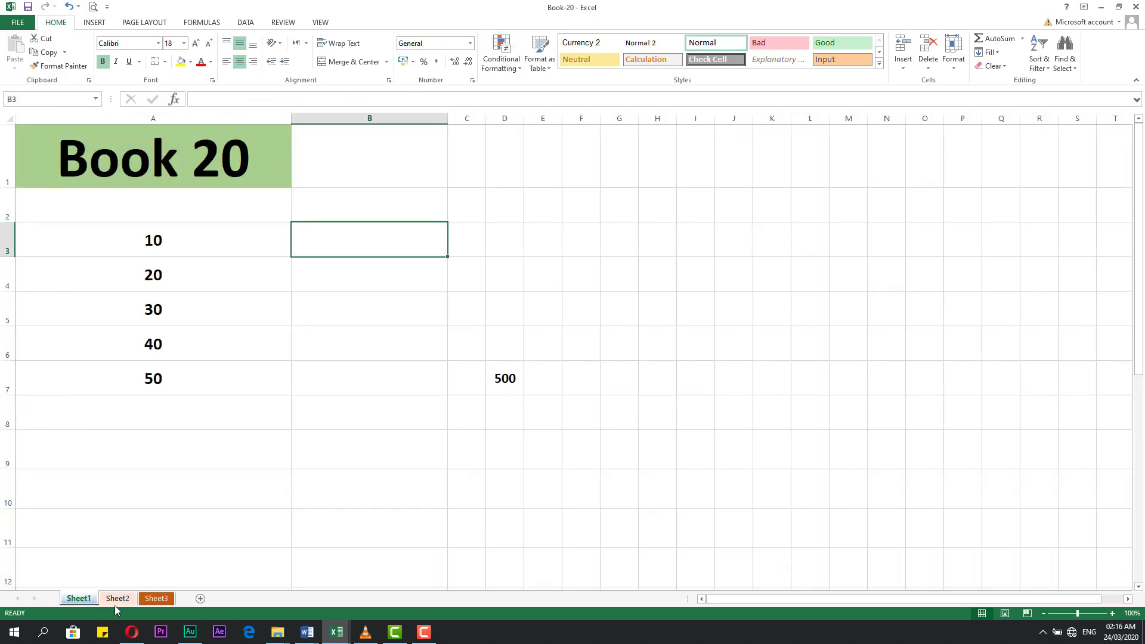
pyautogui.click(301, 391)
pyautogui.click(322, 241)
pyautogui.write('=')
pyautogui.click(202, 249)
pyautogui.write('=')
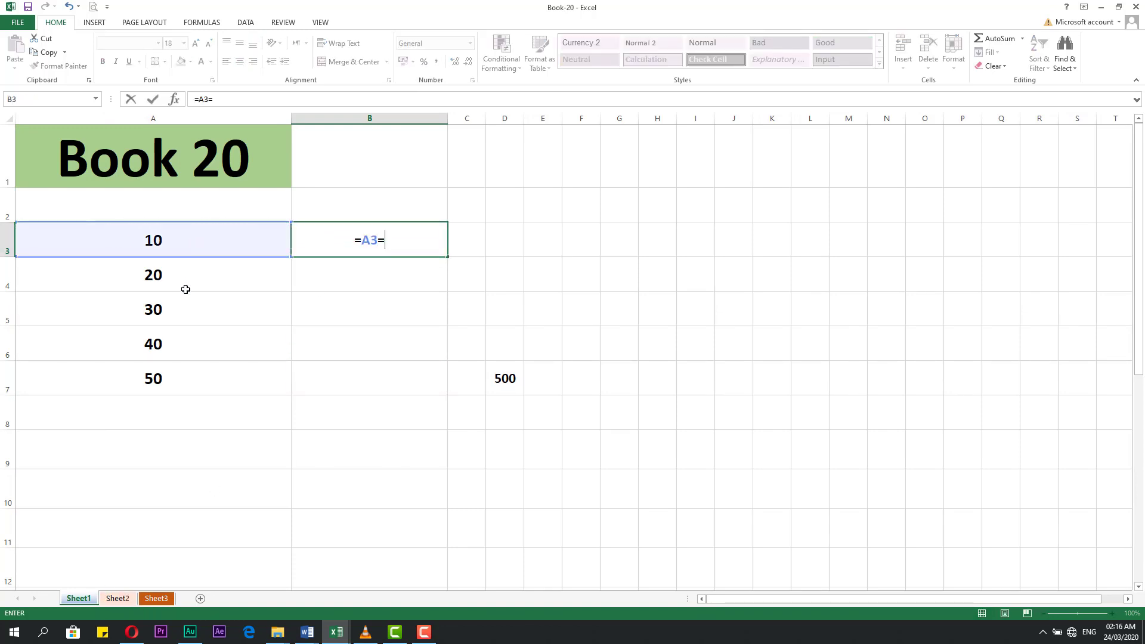
pyautogui.click(185, 289)
pyautogui.write('+')
pyautogui.press('Return')
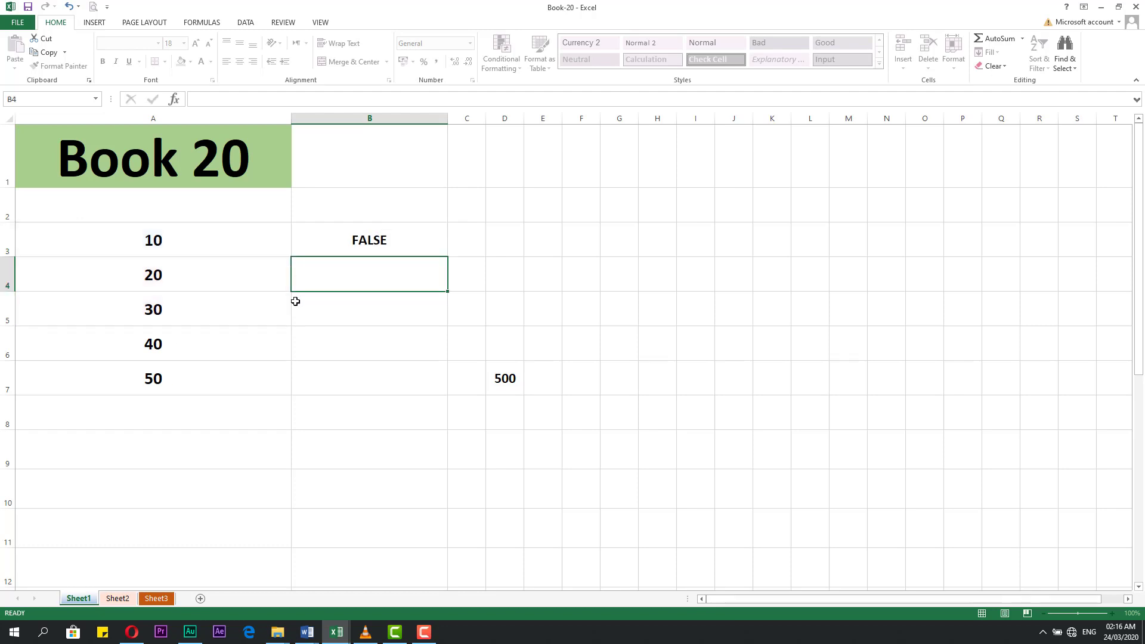
# - Correct the formula in cell B3 to =A3+A4+A5 and review its references
pyautogui.click(371, 240)
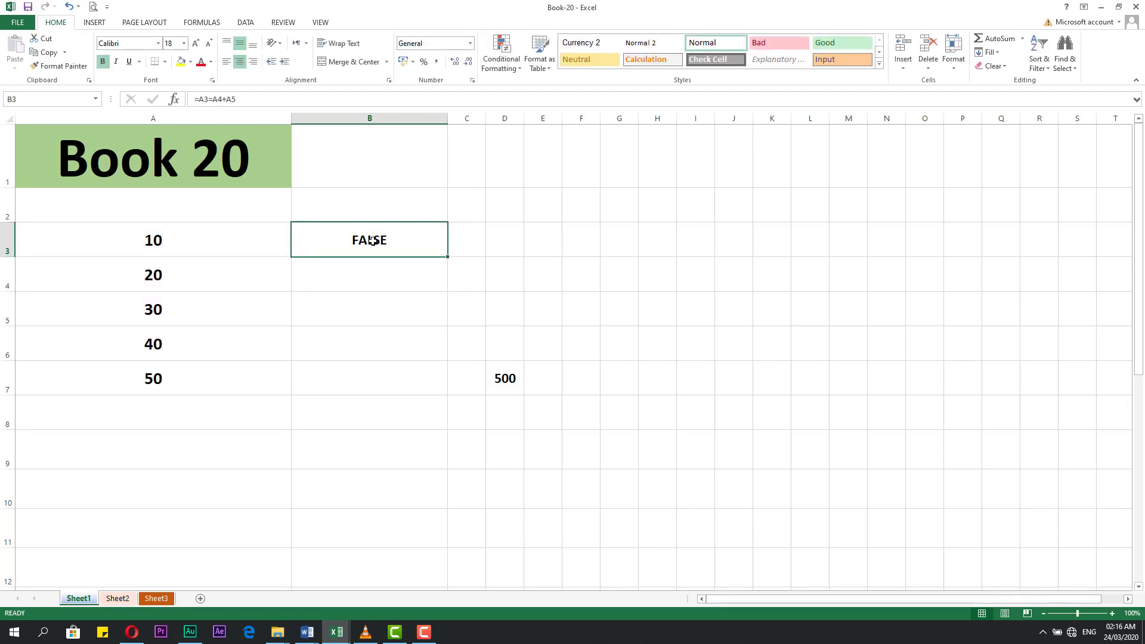
pyautogui.doubleClick(371, 239)
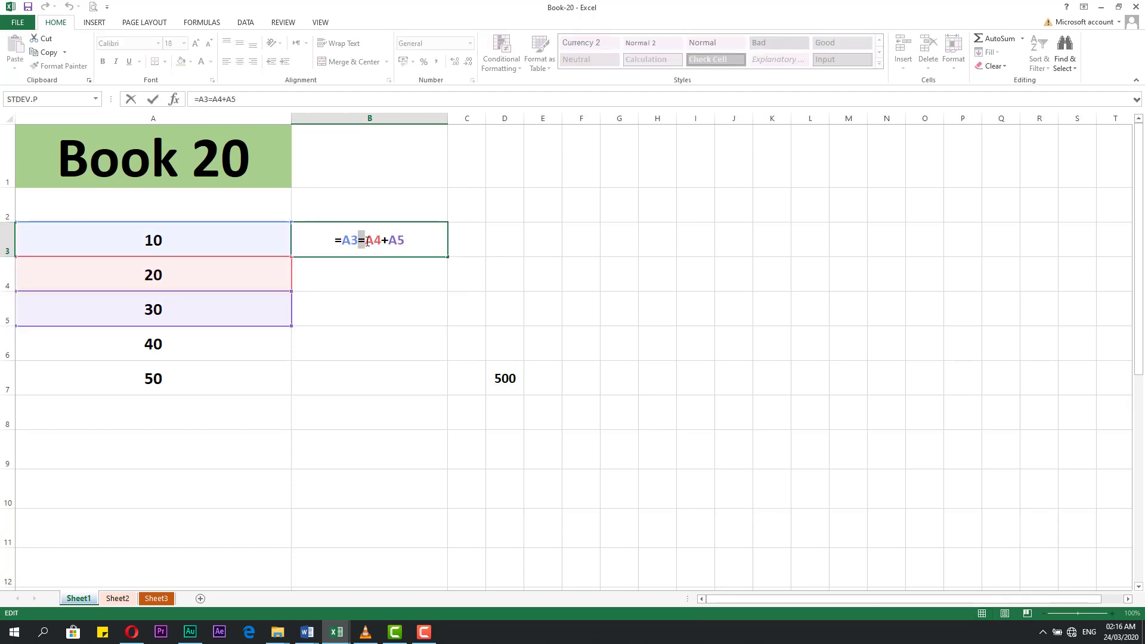
pyautogui.moveTo(358, 240); pyautogui.dragTo(366, 242)
pyautogui.write('+')
pyautogui.press('Return')
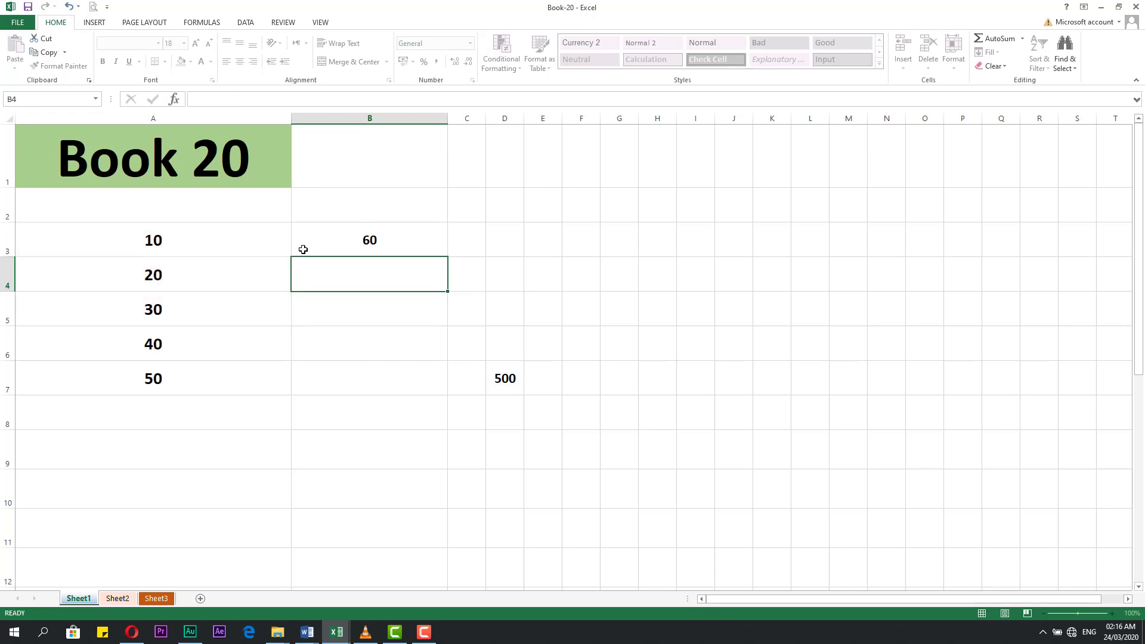
pyautogui.click(335, 240)
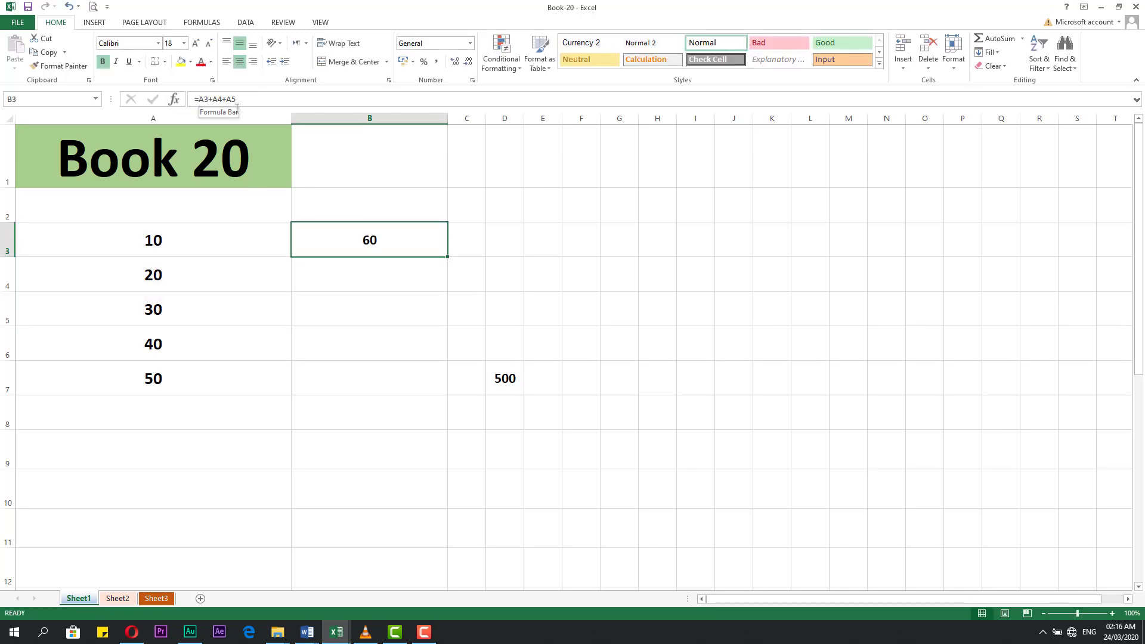
pyautogui.click(304, 295)
pyautogui.click(328, 248)
# - Review how the formula in cell A3 of Sheet3 names the worksheet before each cell
pyautogui.click(158, 599)
pyautogui.click(122, 224)
pyautogui.click(48, 165)
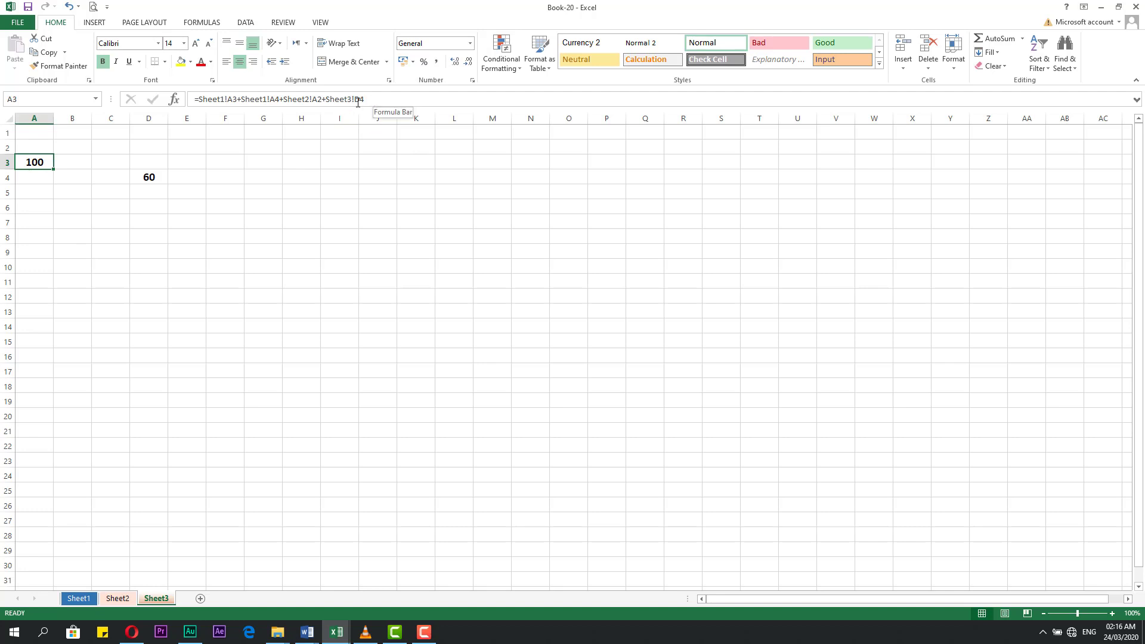
pyautogui.click(326, 99)
pyautogui.press('Escape')
pyautogui.click(303, 261)
pyautogui.click(34, 163)
# - Widen column A on Sheet3 to about two and a half times its width
pyautogui.moveTo(53, 119); pyautogui.dragTo(112, 128)
pyautogui.click(92, 223)
pyautogui.click(83, 165)
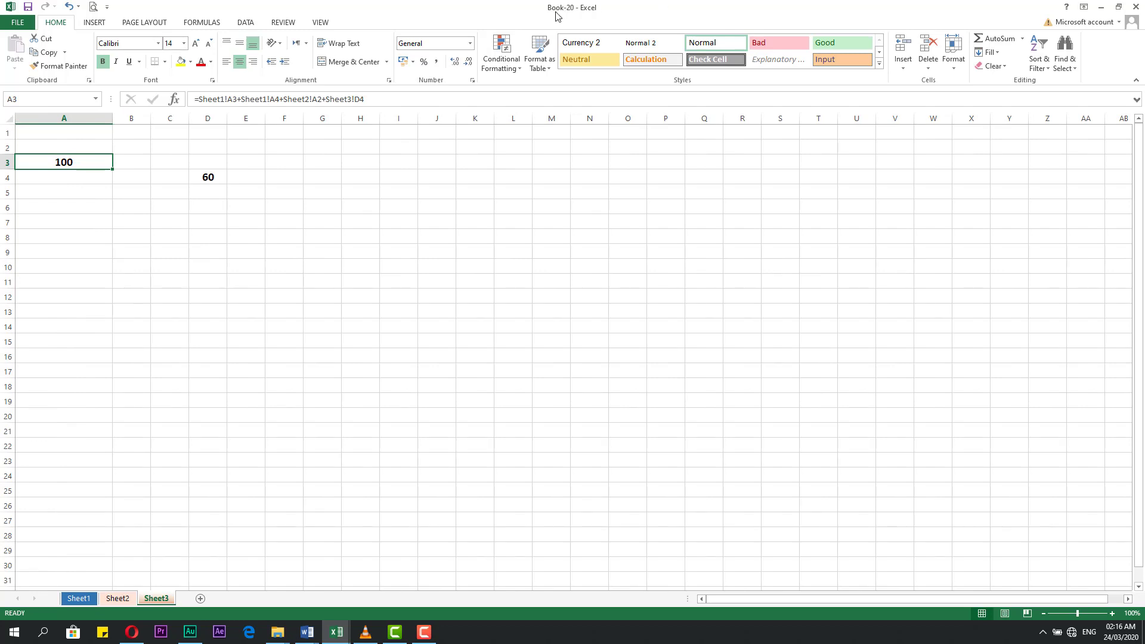
# - Extend the formula in cell A3 of Sheet3 by adding cell A3 of the New Book worksheet in the Book-10 workbook
pyautogui.click(88, 176)
pyautogui.click(84, 163)
pyautogui.click(381, 100)
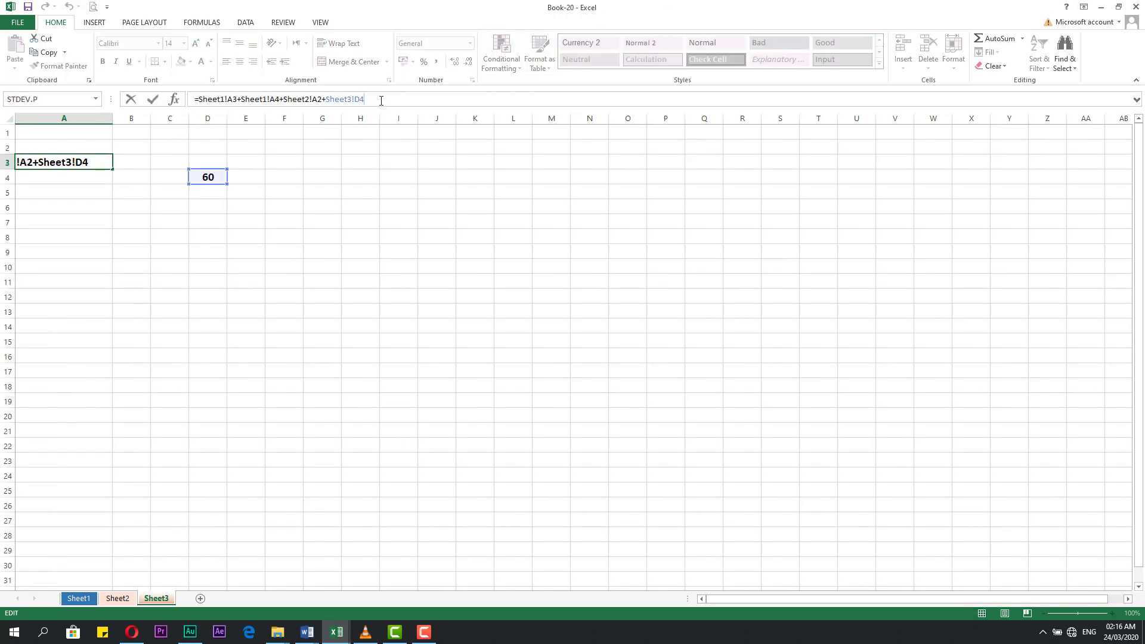
pyautogui.write('+')
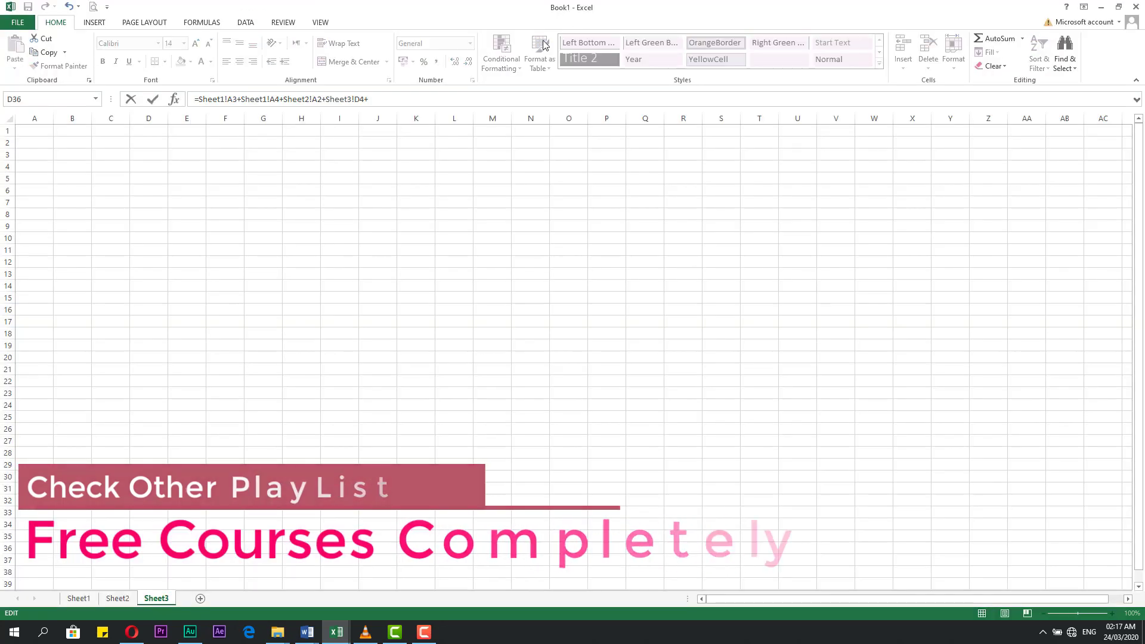
pyautogui.click(83, 599)
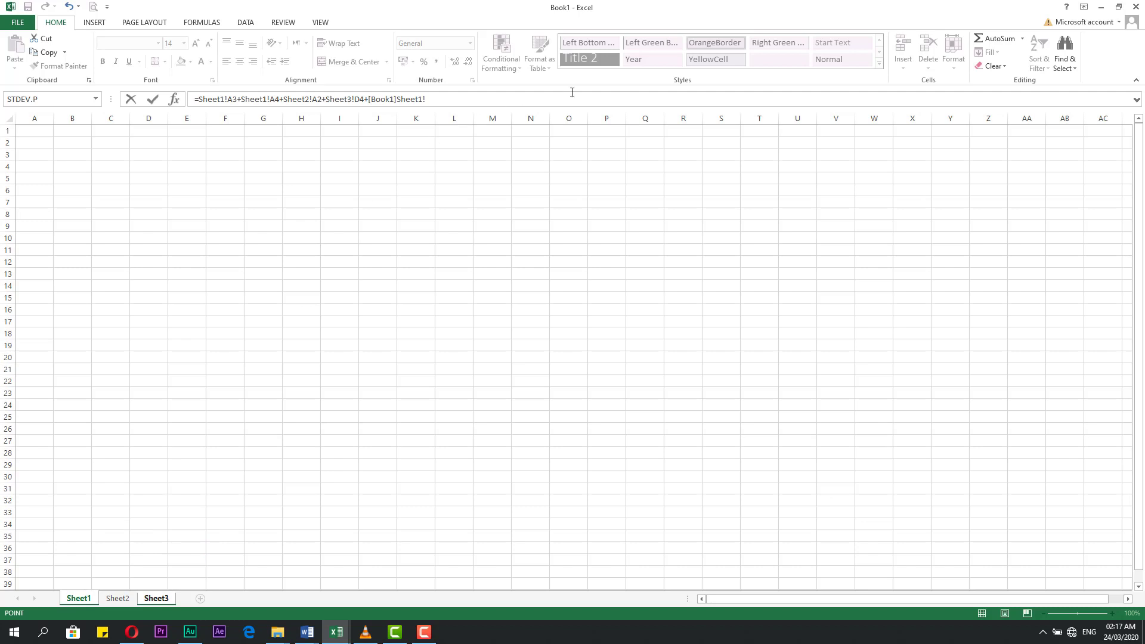
pyautogui.hotkey('ctrl', 'Tab')
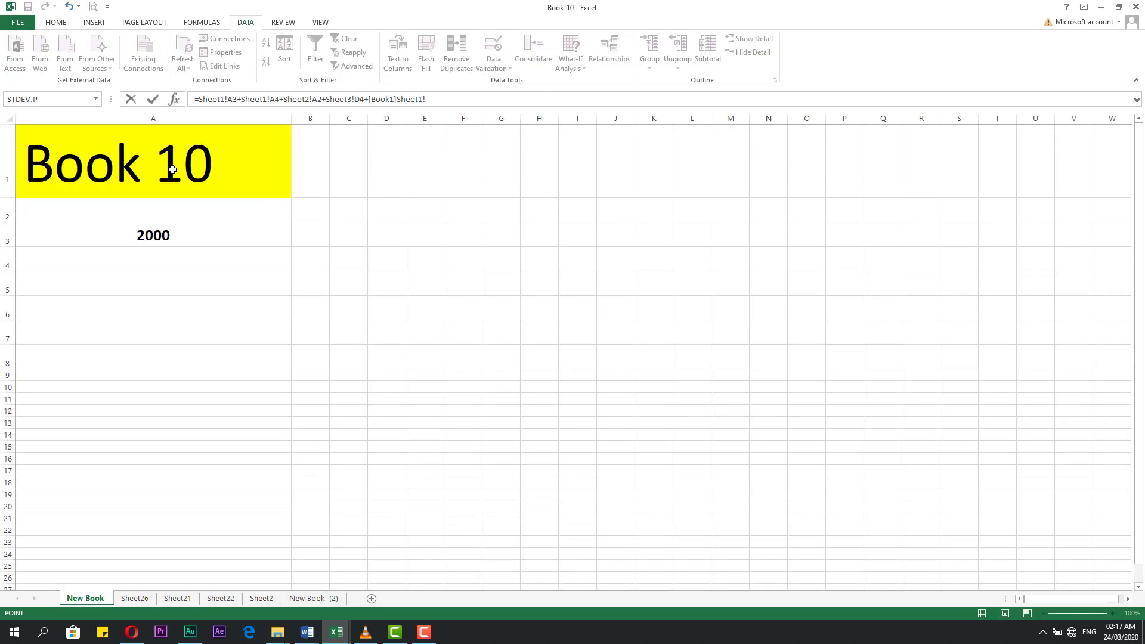
pyautogui.click(170, 236)
pyautogui.press('Return')
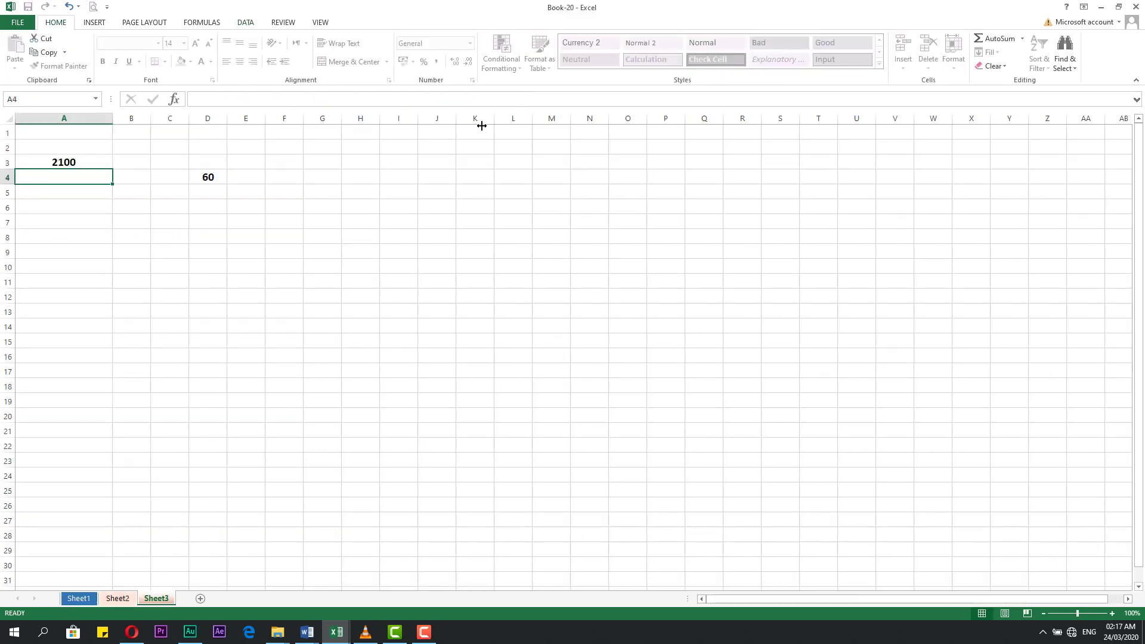
# - Examine the workbook name, worksheet name and absolute cell address in the external reference of the formula in cell A3
pyautogui.click(161, 239)
pyautogui.click(80, 164)
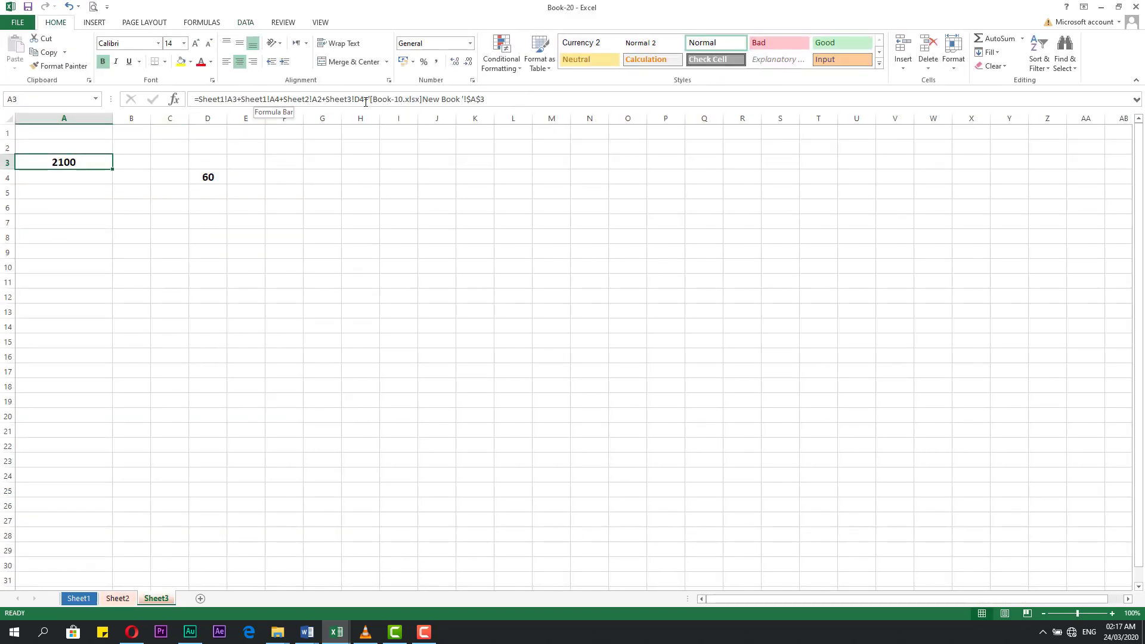
pyautogui.moveTo(369, 100); pyautogui.dragTo(419, 104)
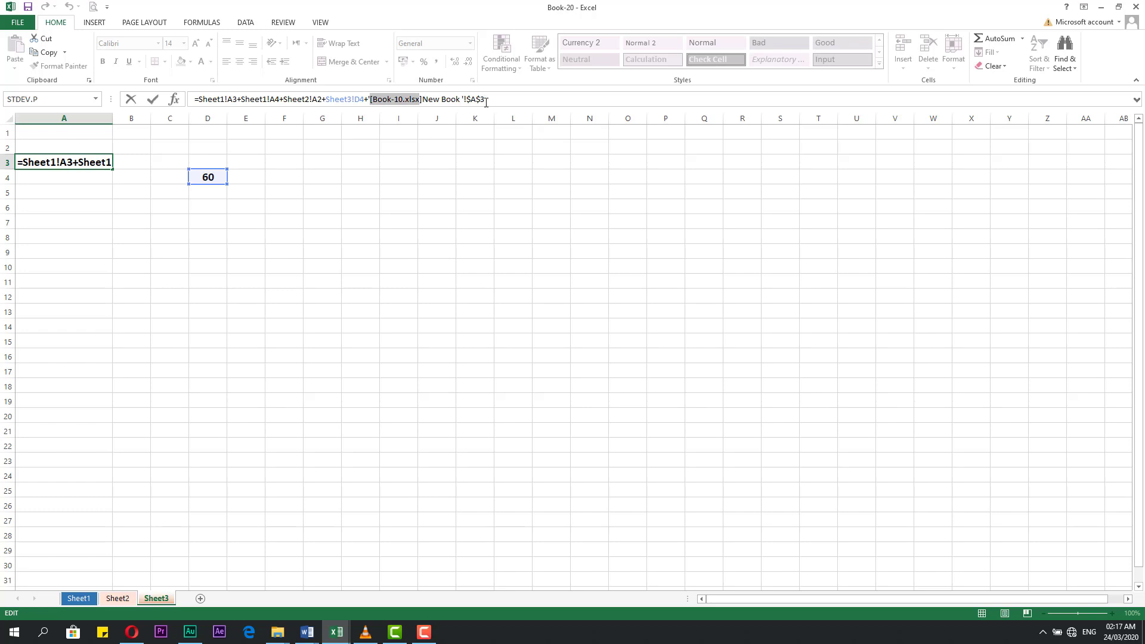
pyautogui.moveTo(423, 100); pyautogui.dragTo(458, 102)
pyautogui.click(458, 102)
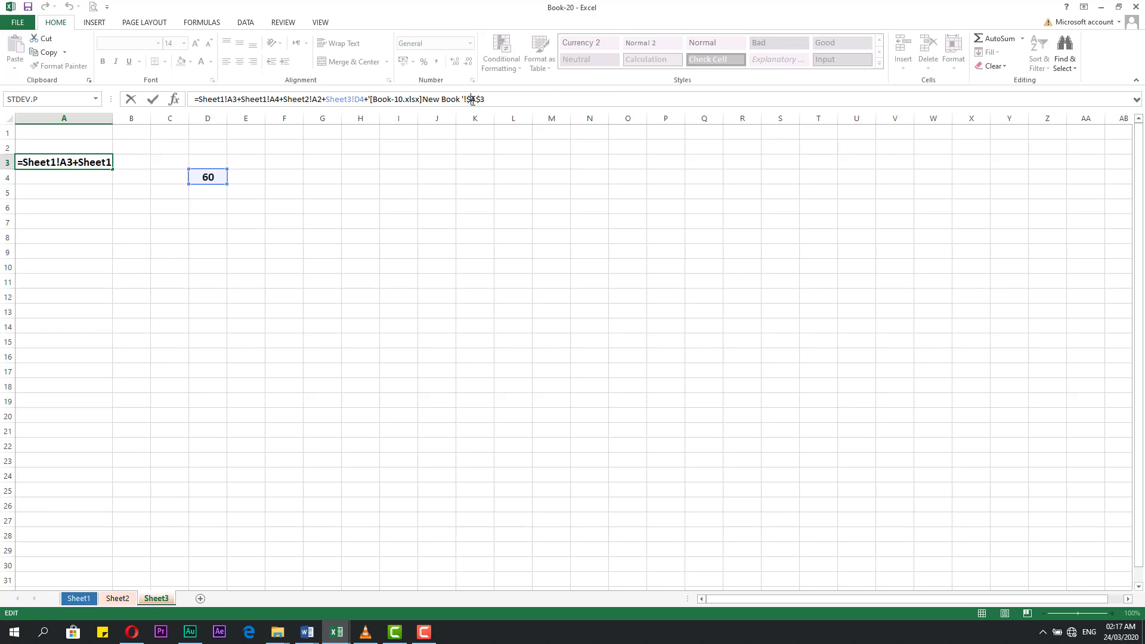
pyautogui.click(473, 100)
pyautogui.moveTo(422, 100); pyautogui.dragTo(460, 100)
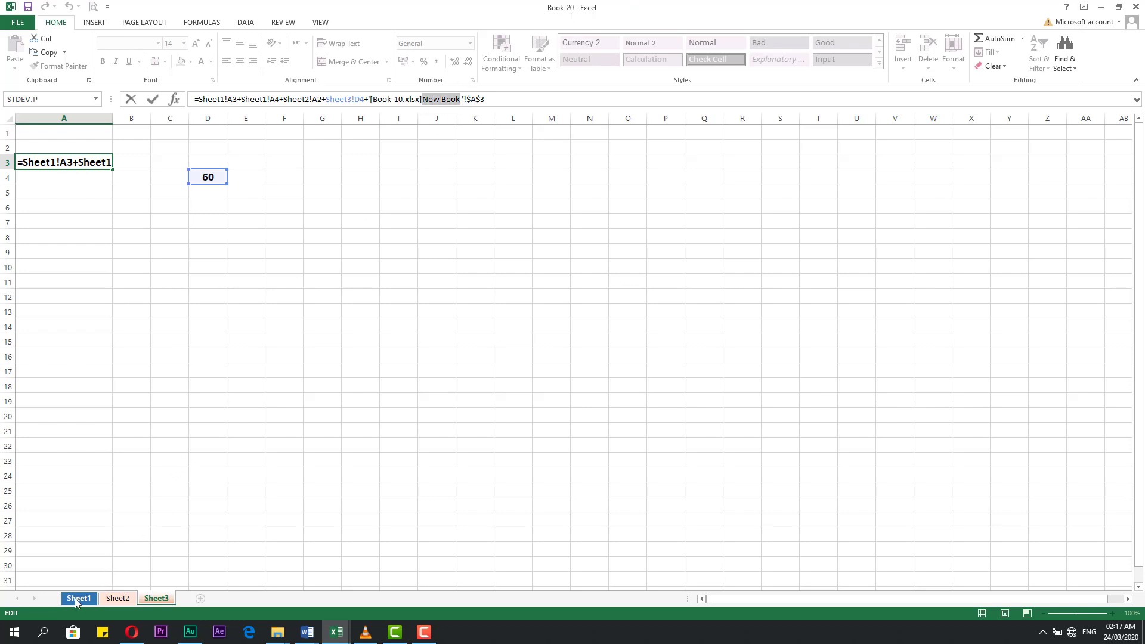
pyautogui.click(478, 99)
pyautogui.moveTo(466, 99); pyautogui.dragTo(485, 100)
pyautogui.click(486, 100)
pyautogui.press('Return')
# - Check cell D4 and the formula in cell A3 on Sheet3, and switch to the Book-10 workbook
pyautogui.click(276, 286)
pyautogui.click(220, 222)
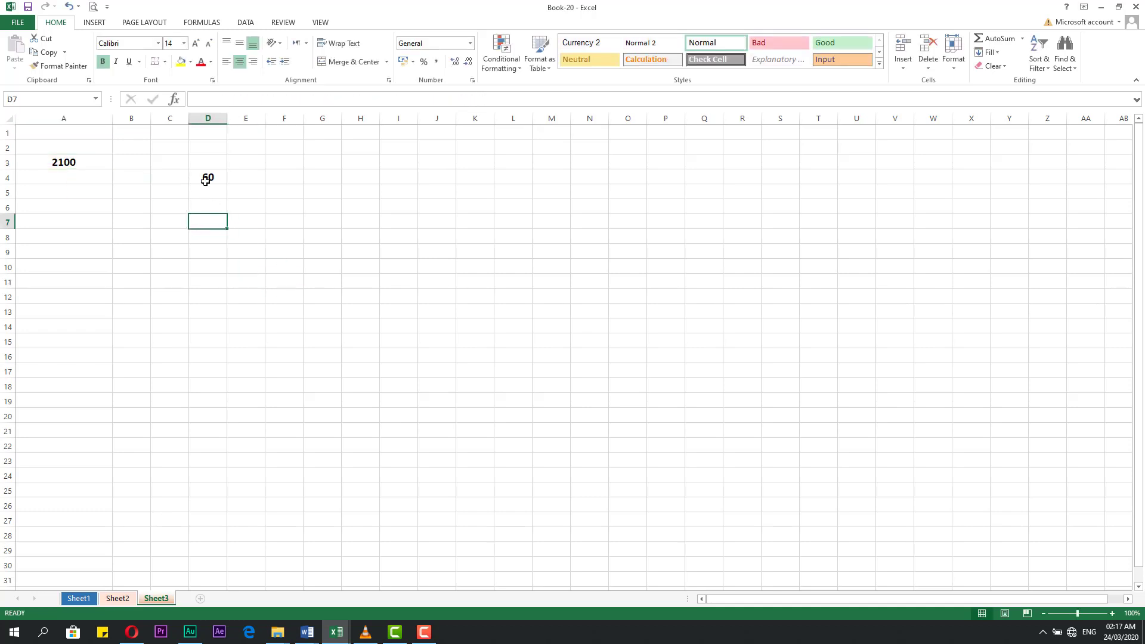
pyautogui.click(205, 179)
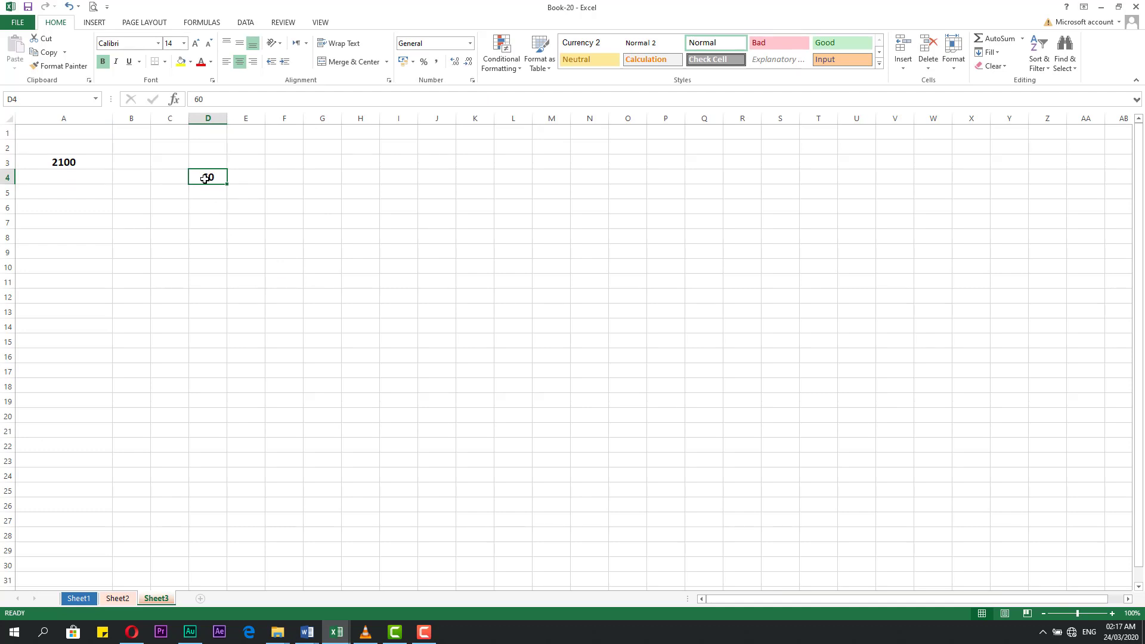
pyautogui.click(307, 205)
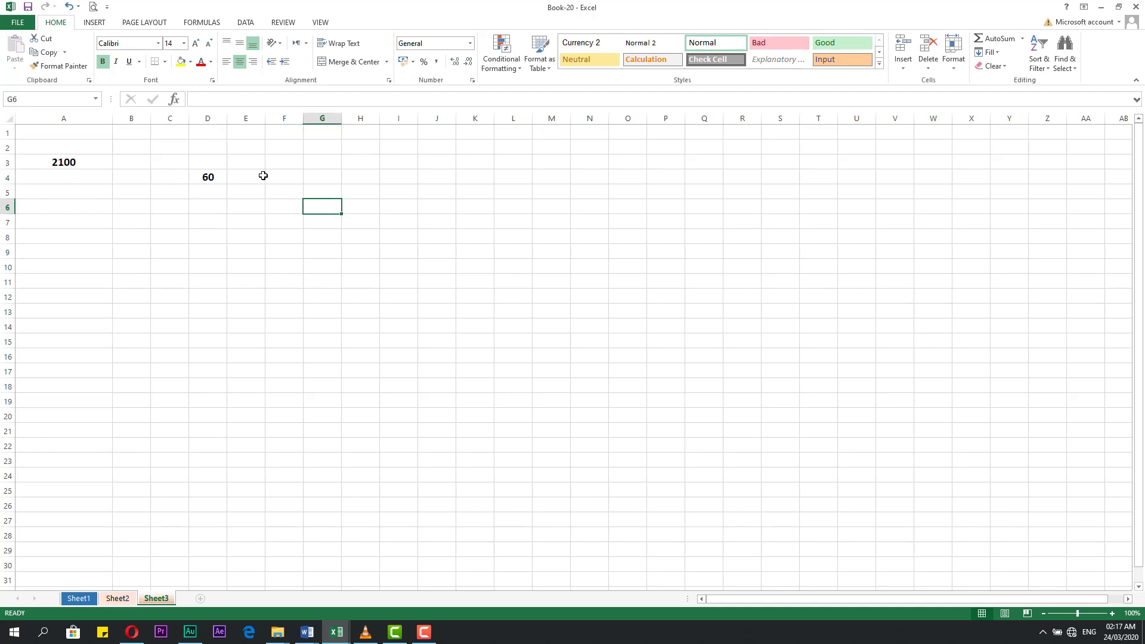
pyautogui.click(214, 177)
pyautogui.click(74, 159)
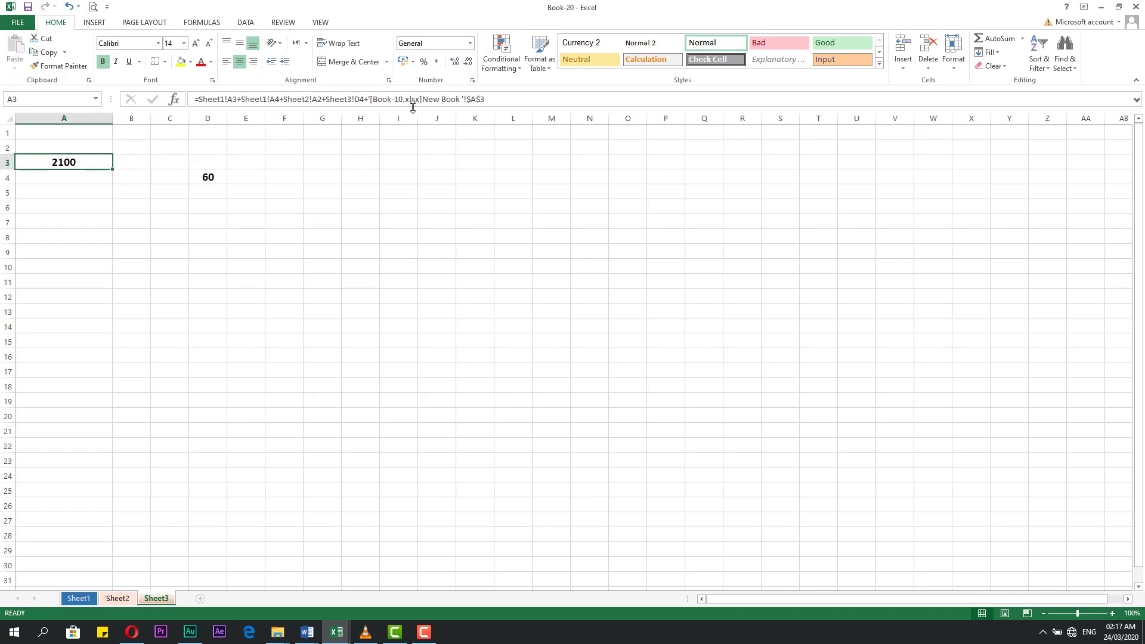
pyautogui.click(409, 177)
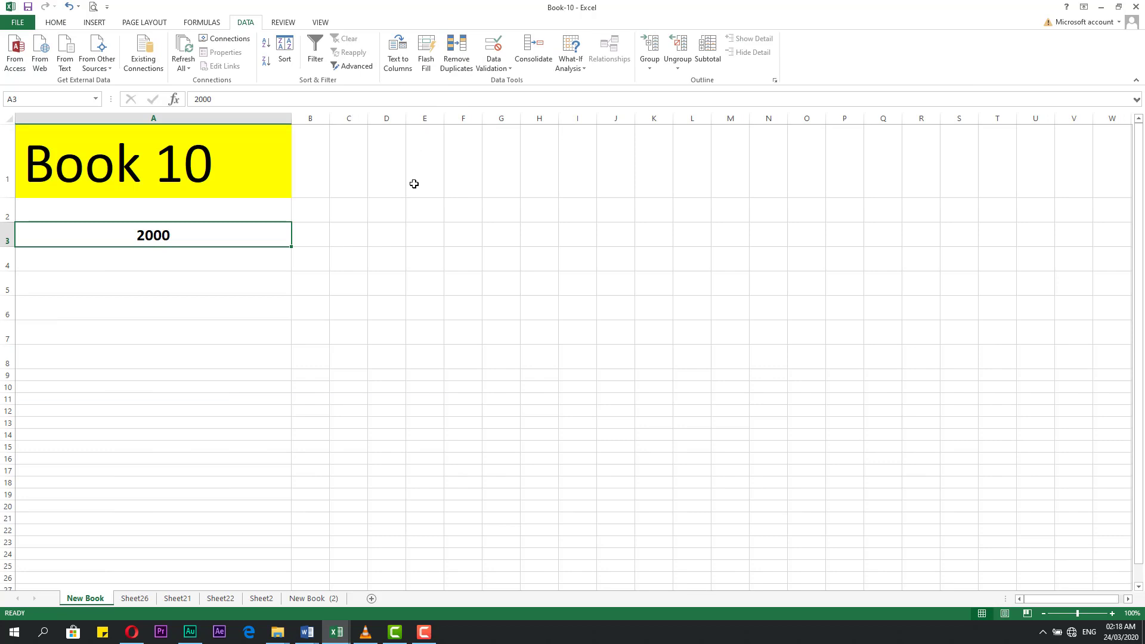
# - Return to Book-20 and examine the full file path to Book-10 in the formula of cell A3 on Sheet3
pyautogui.click(346, 171)
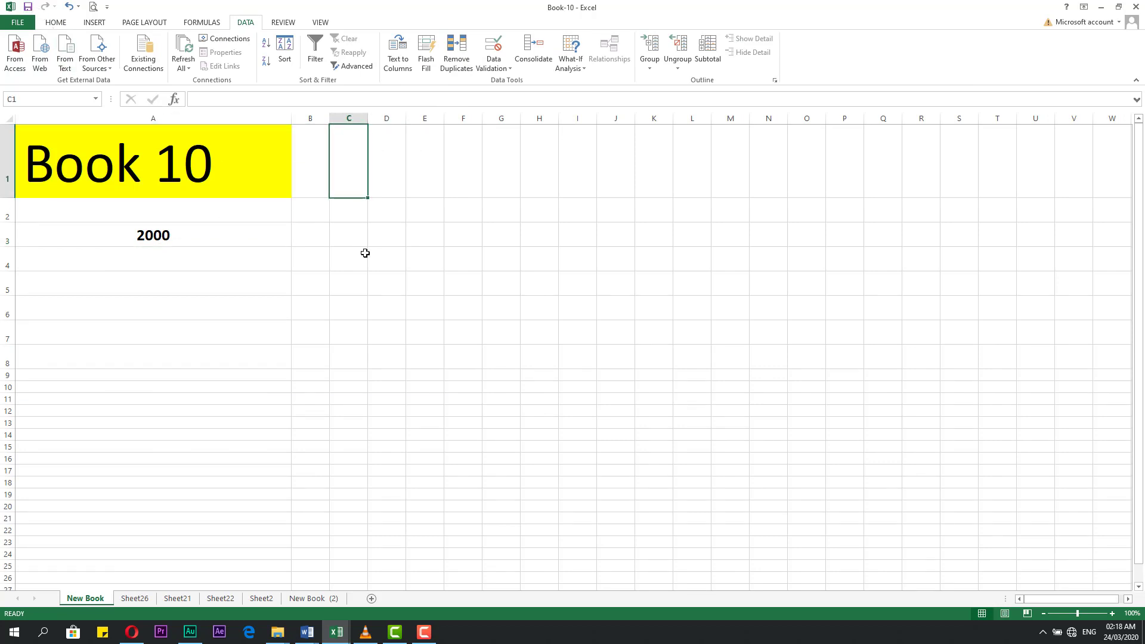
pyautogui.click(522, 253)
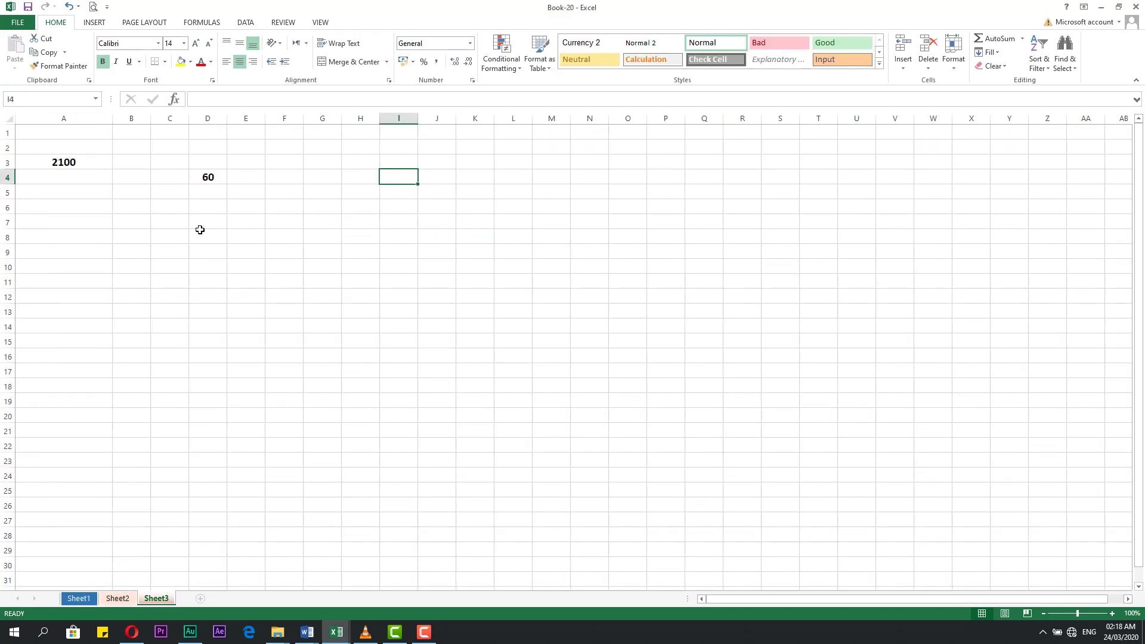
pyautogui.click(201, 234)
pyautogui.click(78, 160)
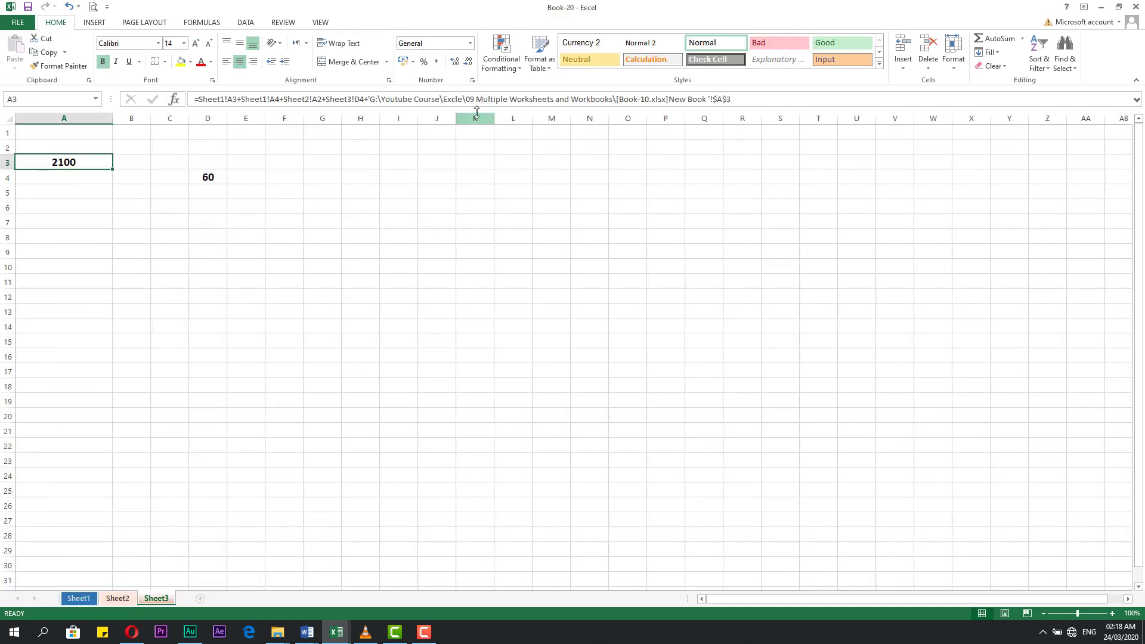
pyautogui.click(382, 99)
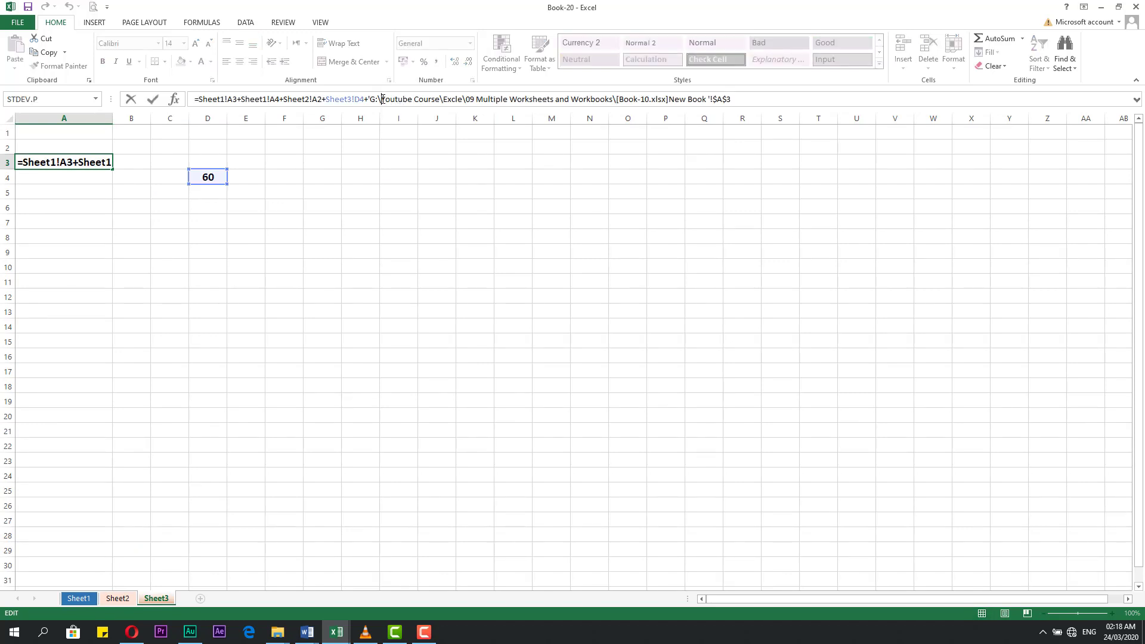
pyautogui.press('Escape')
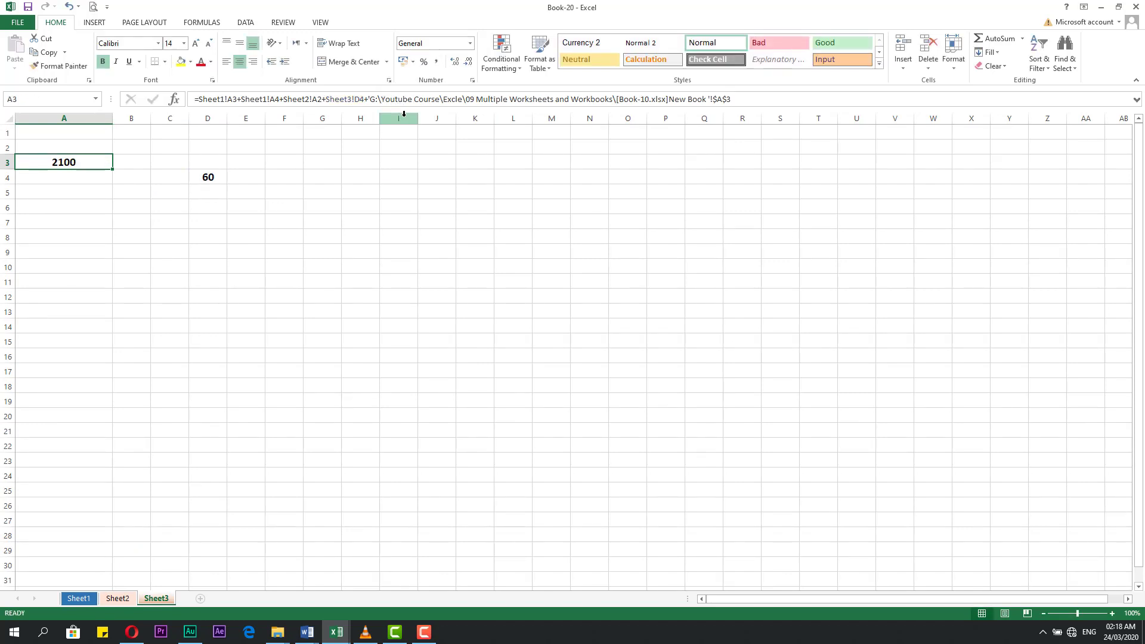
pyautogui.click(384, 98)
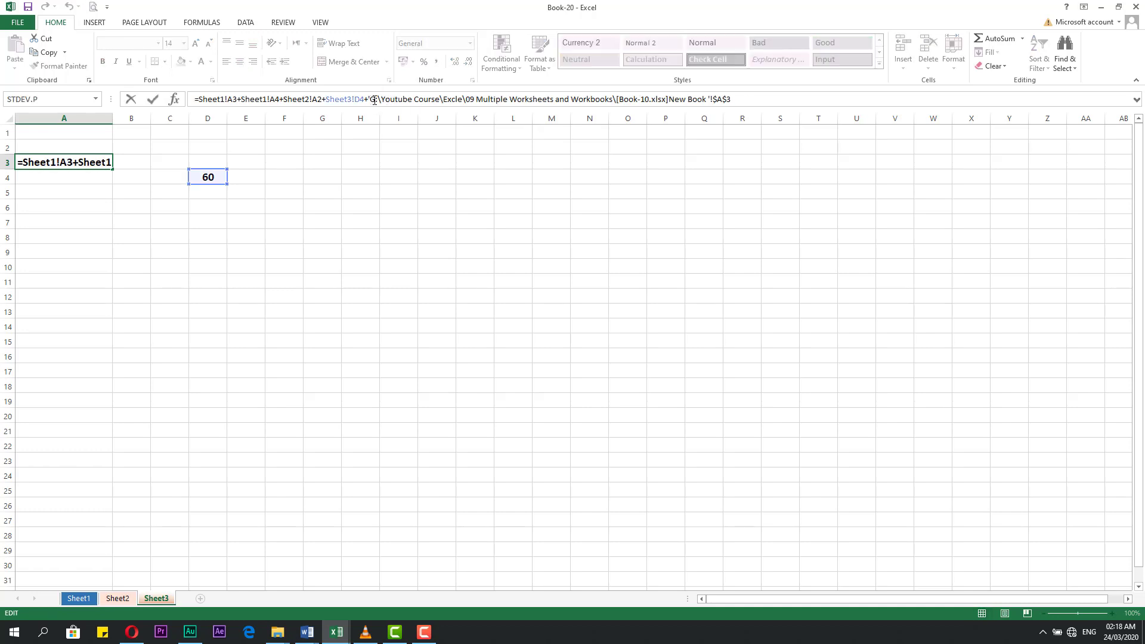
pyautogui.moveTo(370, 99); pyautogui.dragTo(732, 100)
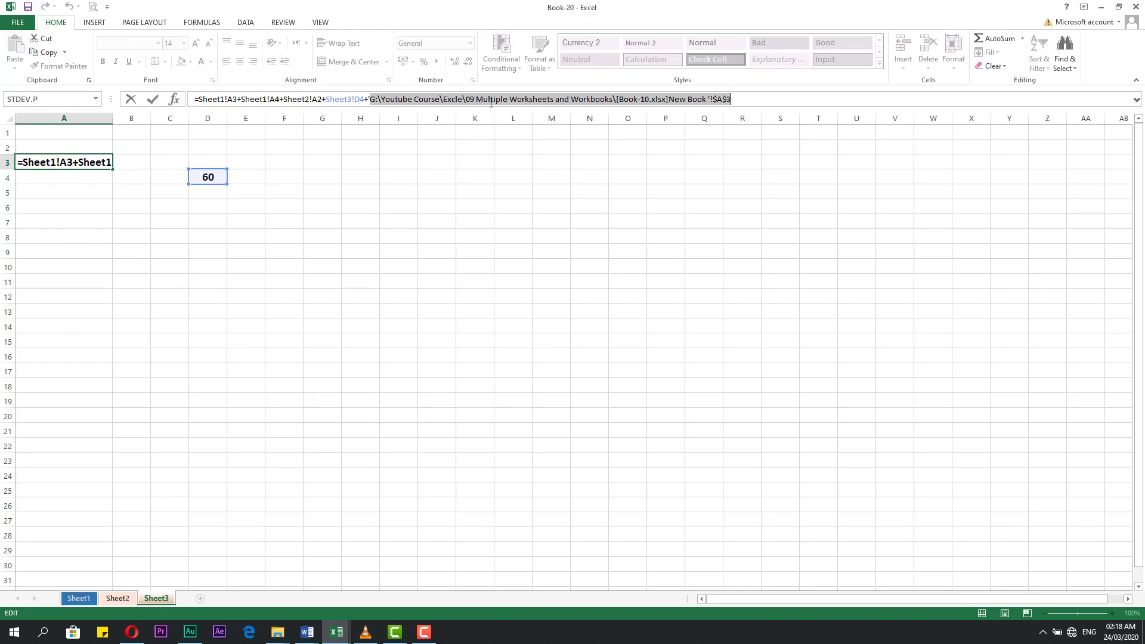
pyautogui.press('Return')
pyautogui.click(434, 292)
pyautogui.click(300, 291)
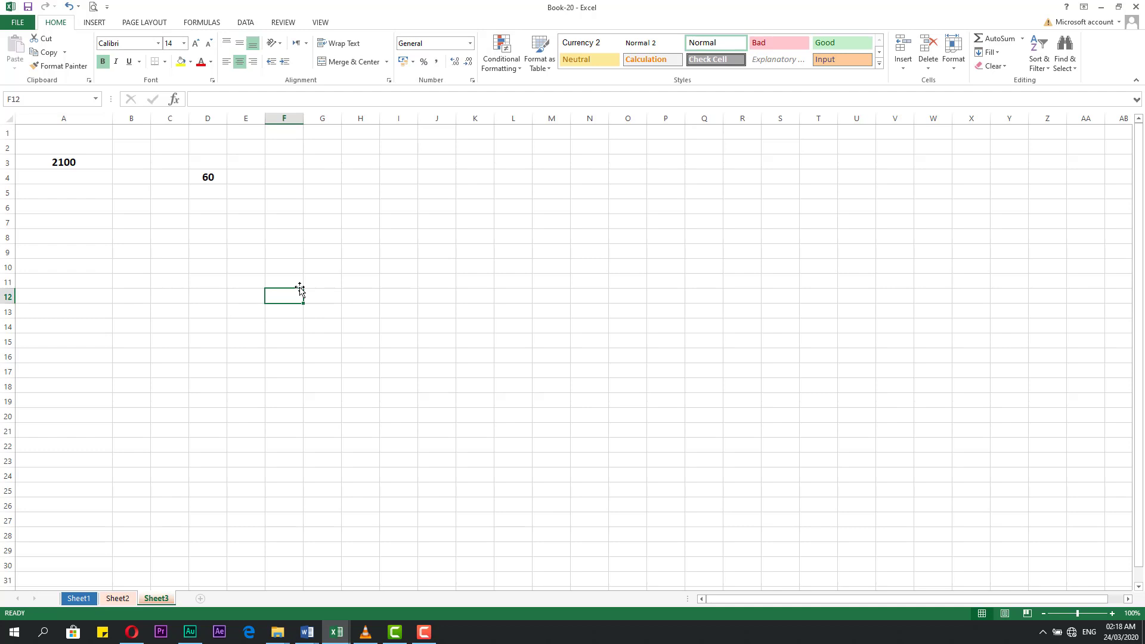
# - Open Sheet1 of Book-20 and view the workbook's external links with Edit Links
pyautogui.click(78, 598)
pyautogui.click(197, 418)
pyautogui.click(370, 343)
pyautogui.click(396, 245)
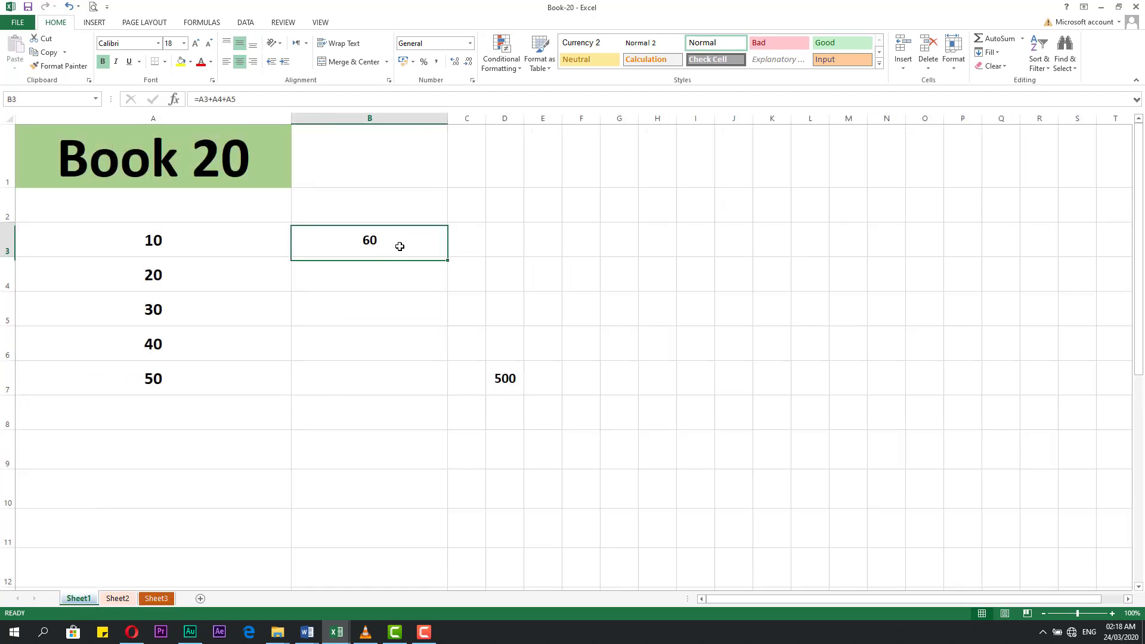
pyautogui.click(246, 22)
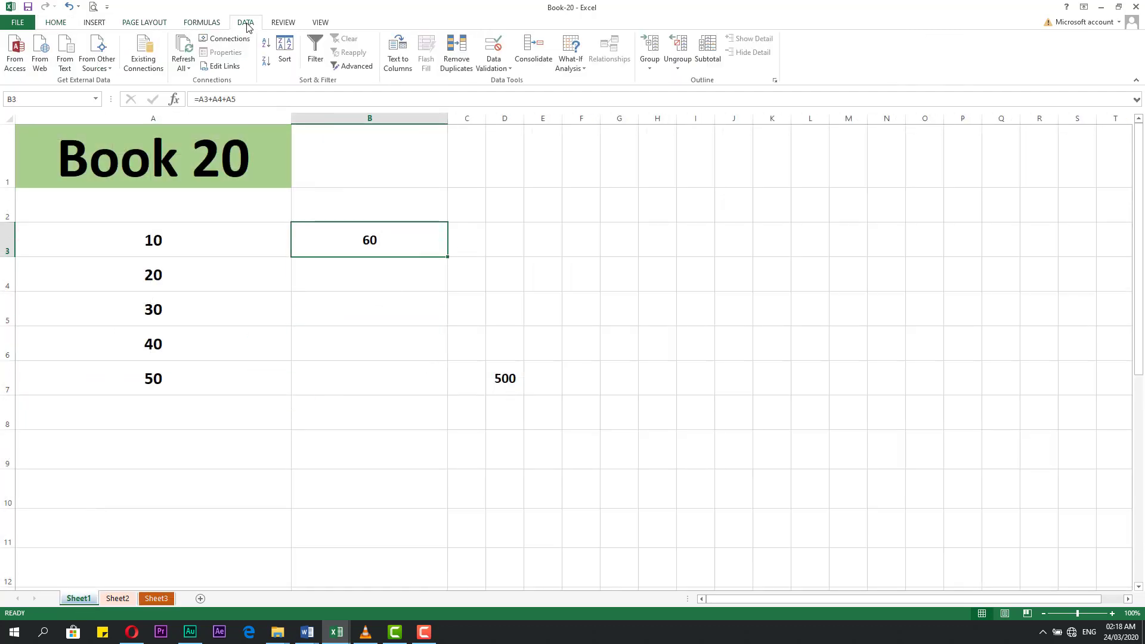
pyautogui.click(221, 66)
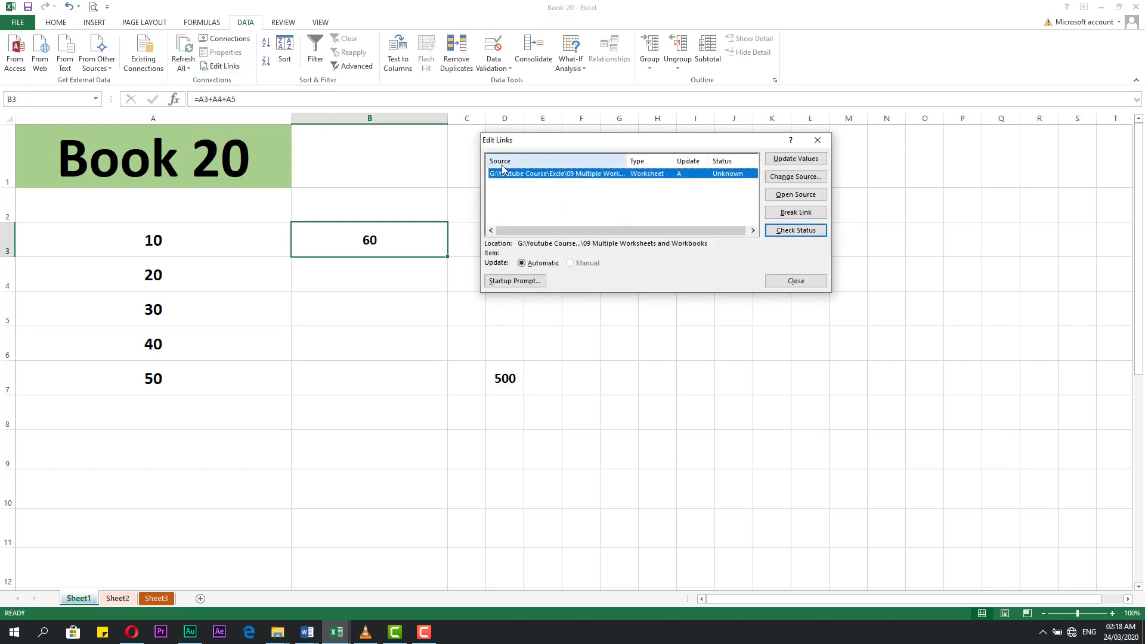
pyautogui.press('Escape')
# - Switch to the Book1 workbook and check on its Sheet1 whether the Edit Links command is available
pyautogui.hotkey('alt', 'Tab')
pyautogui.click(317, 216)
pyautogui.click(242, 188)
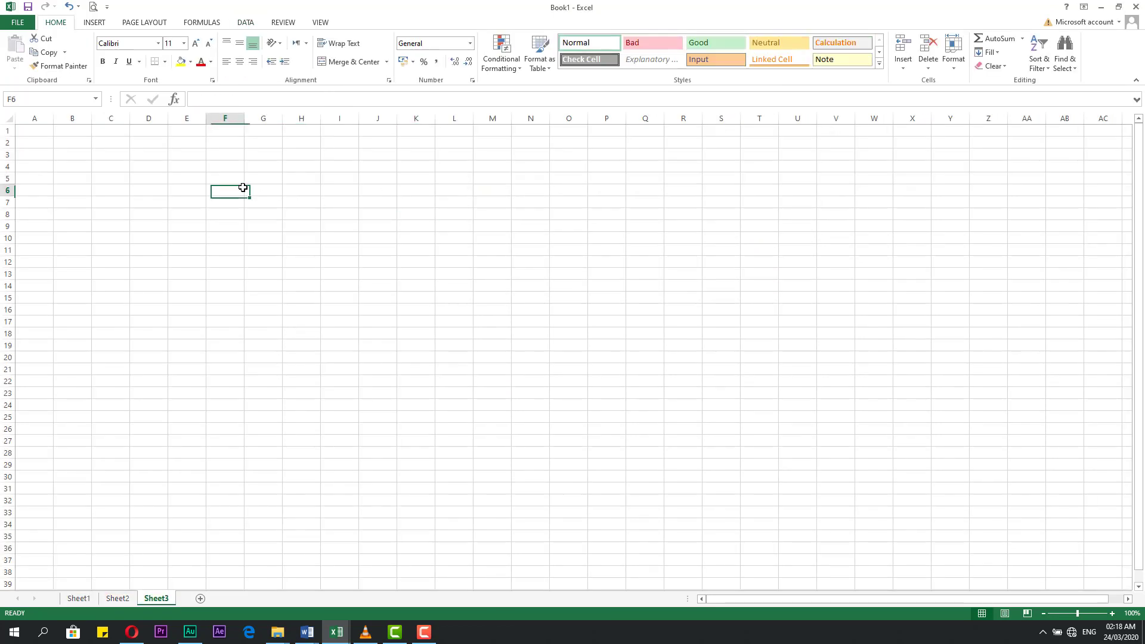
pyautogui.click(83, 601)
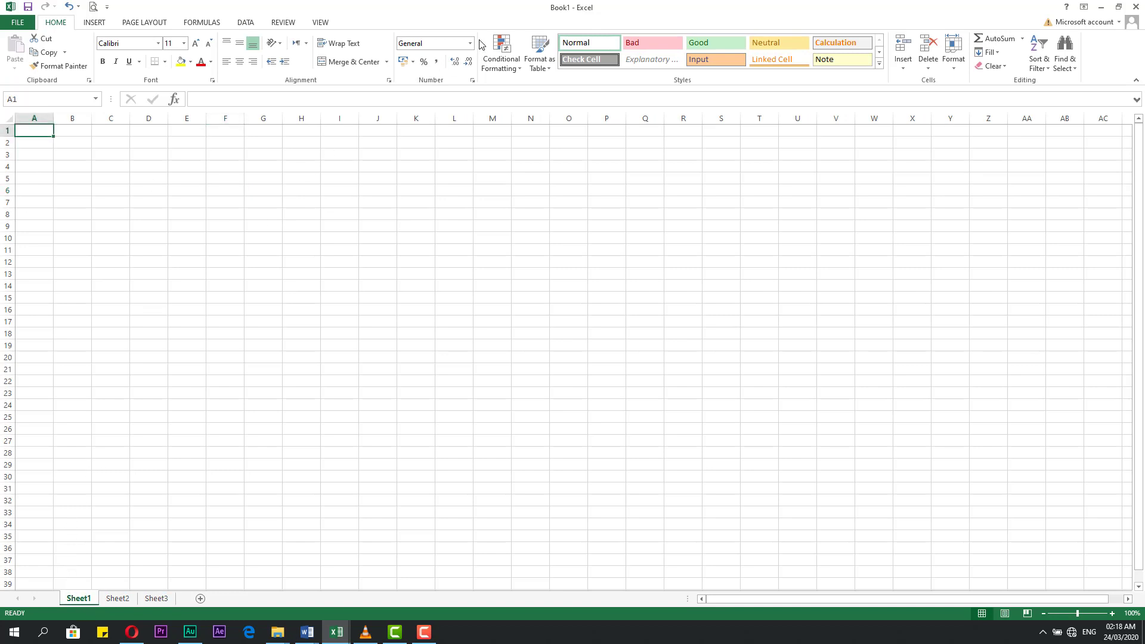
pyautogui.click(179, 203)
pyautogui.click(245, 22)
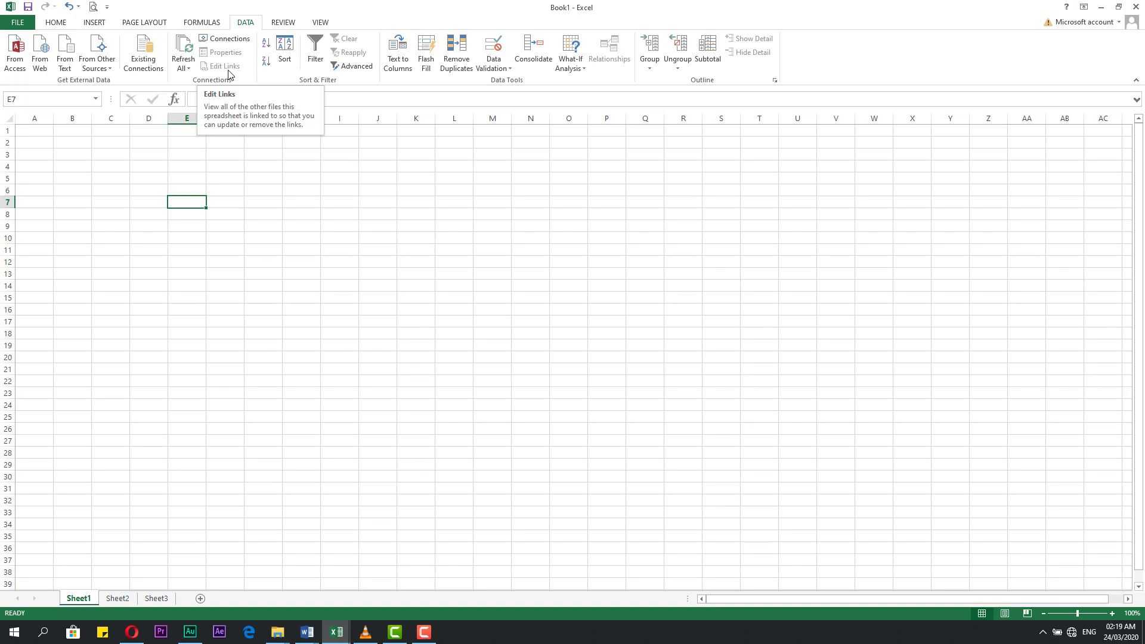
pyautogui.click(216, 259)
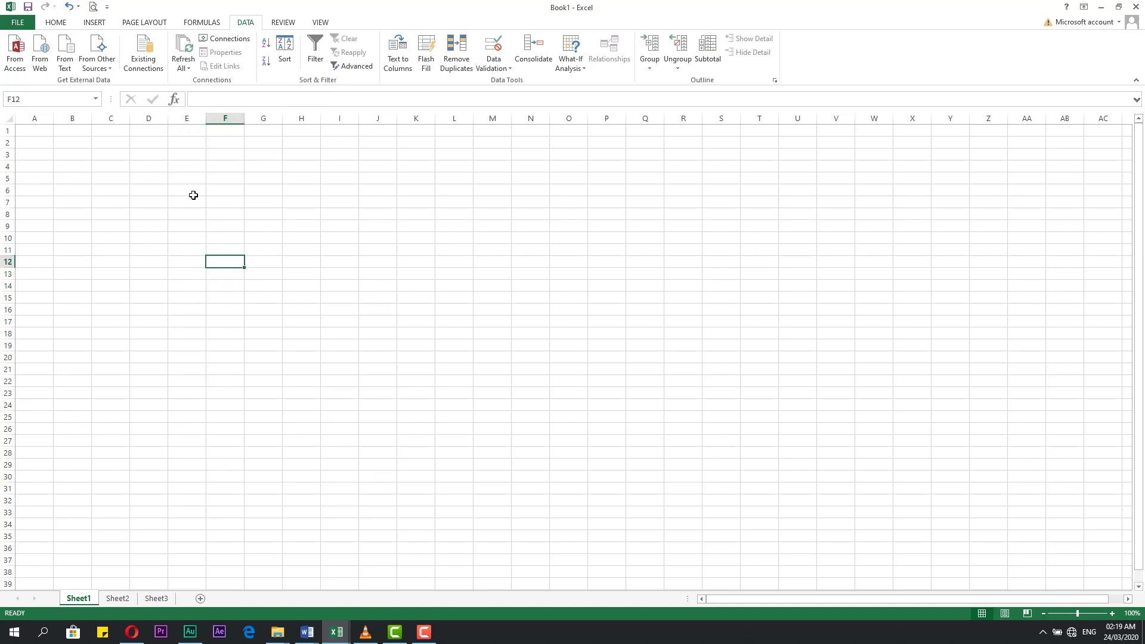
# - Enter a formula in cell E6 of Sheet1 in Book1 that references cell A3 of Sheet1 in Book-20
pyautogui.click(193, 194)
pyautogui.write('=')
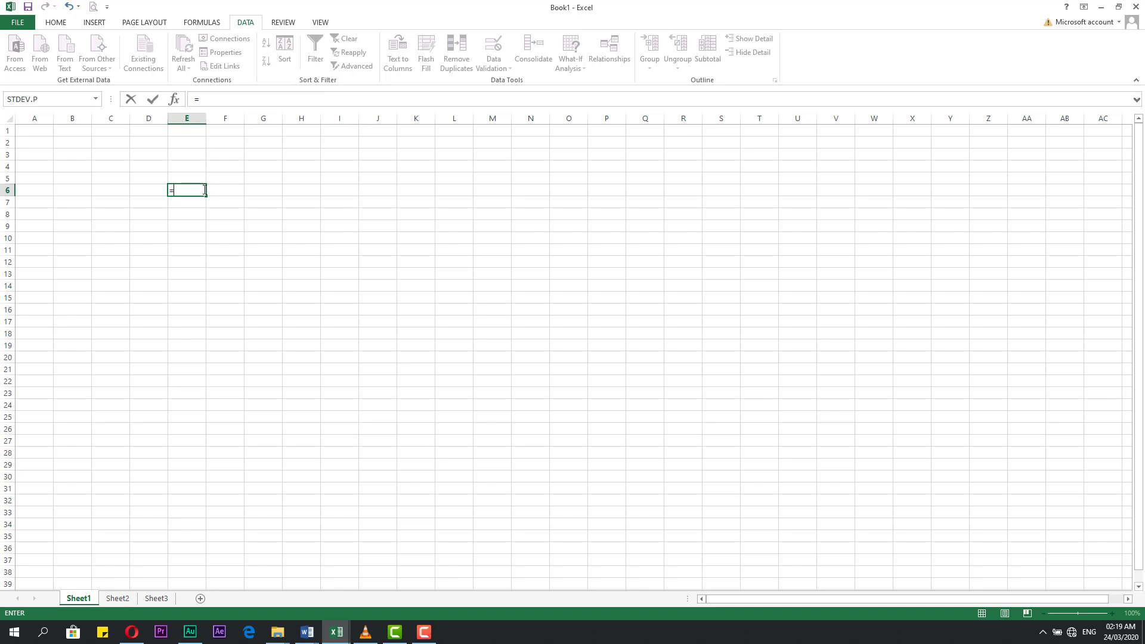
pyautogui.hotkey('ctrl', 'Tab')
pyautogui.click(171, 247)
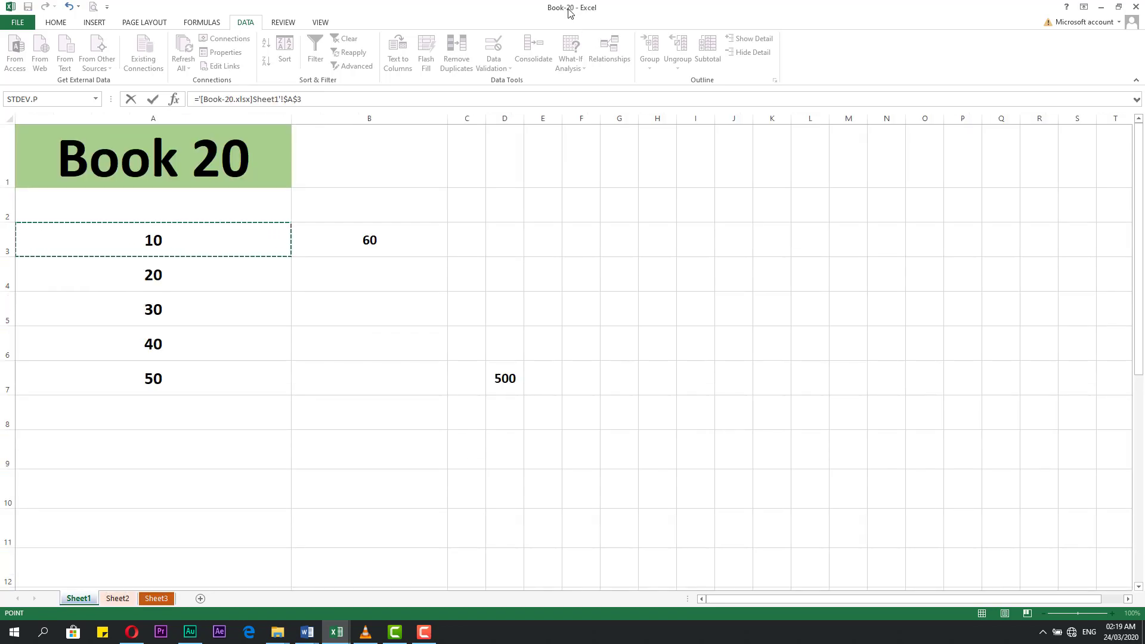
pyautogui.press('Return')
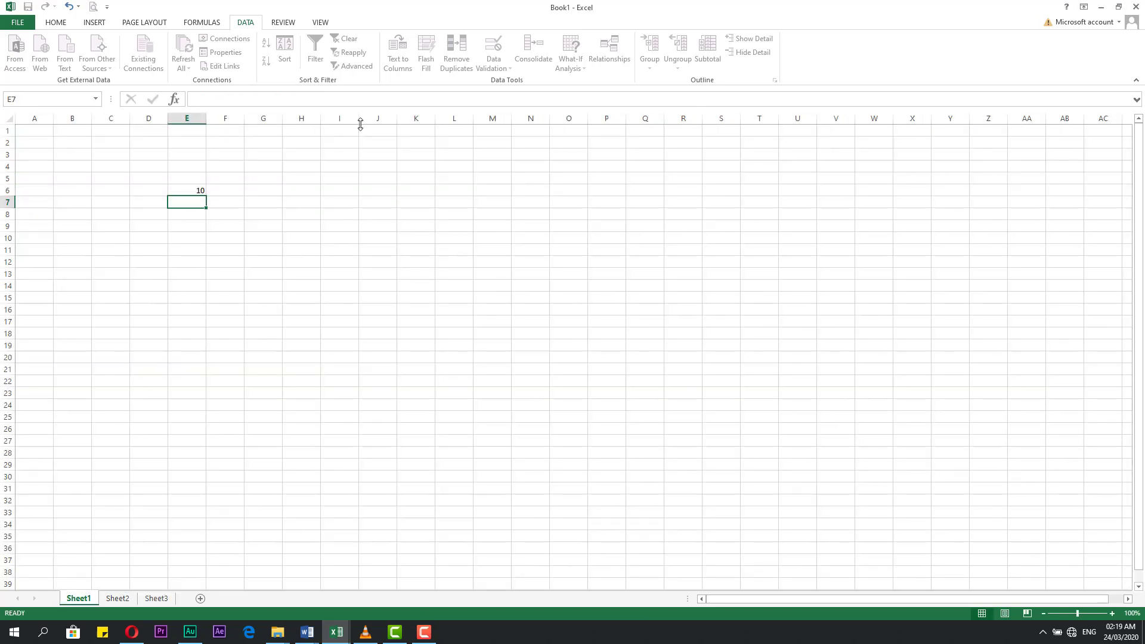
pyautogui.click(197, 190)
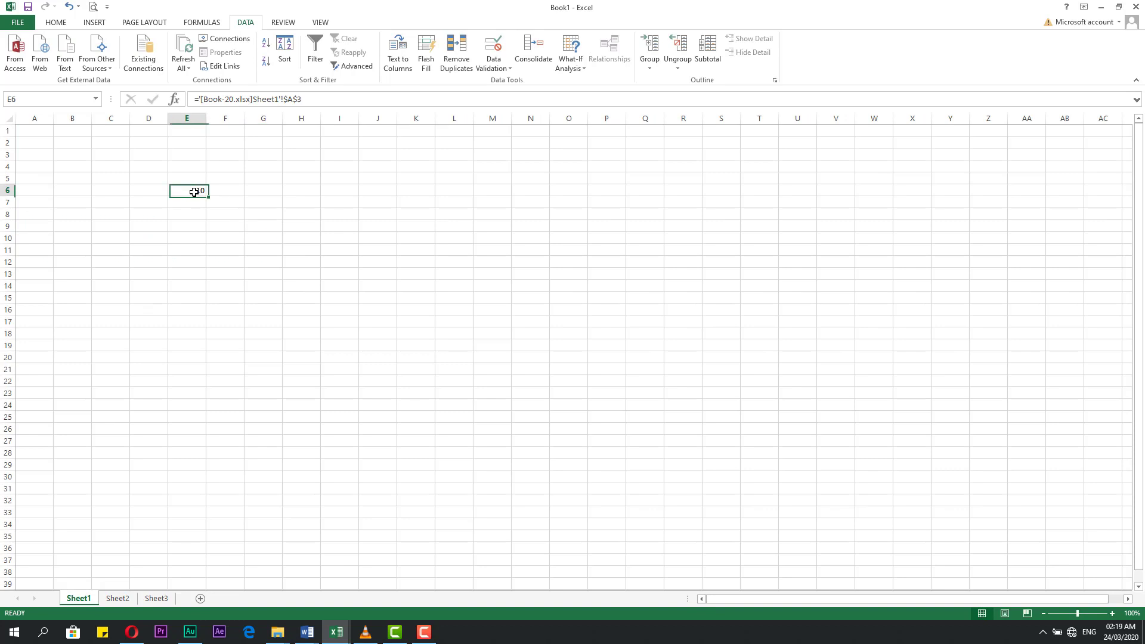
# - View Book1's external links, try to open the Book-20.xlsx source, and dismiss reopening it
pyautogui.click(217, 69)
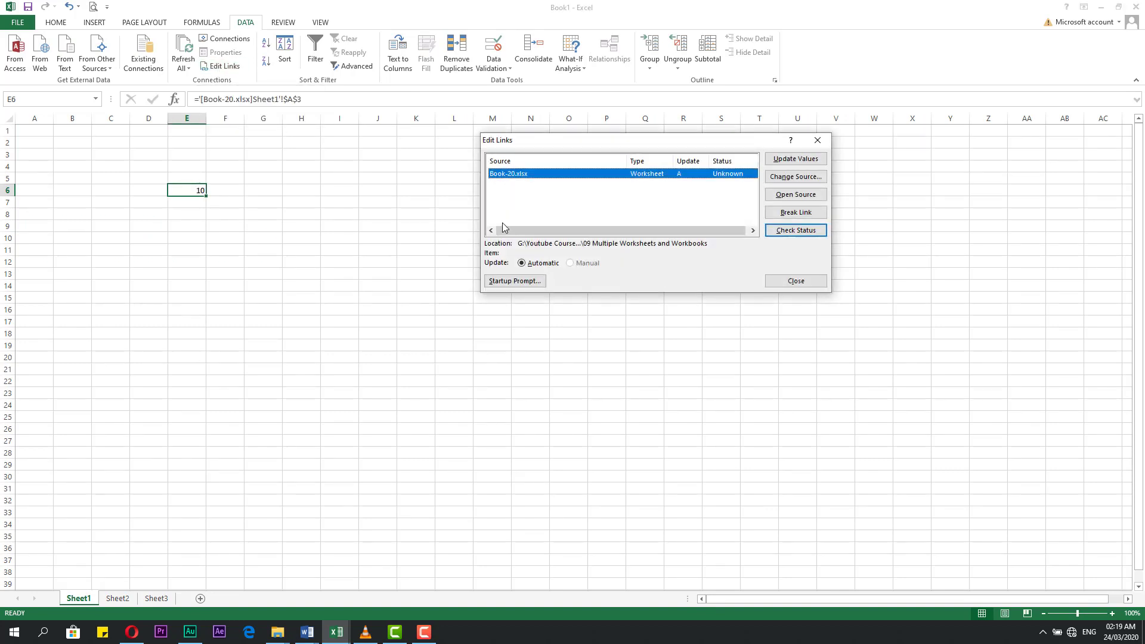
pyautogui.moveTo(519, 145); pyautogui.dragTo(379, 202)
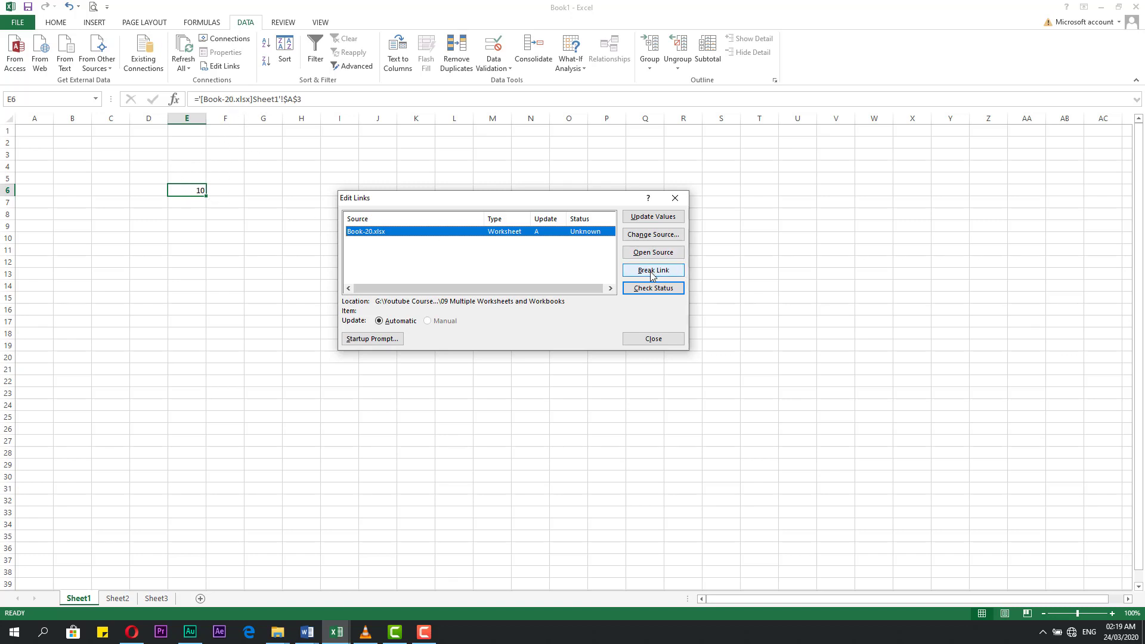
pyautogui.click(652, 255)
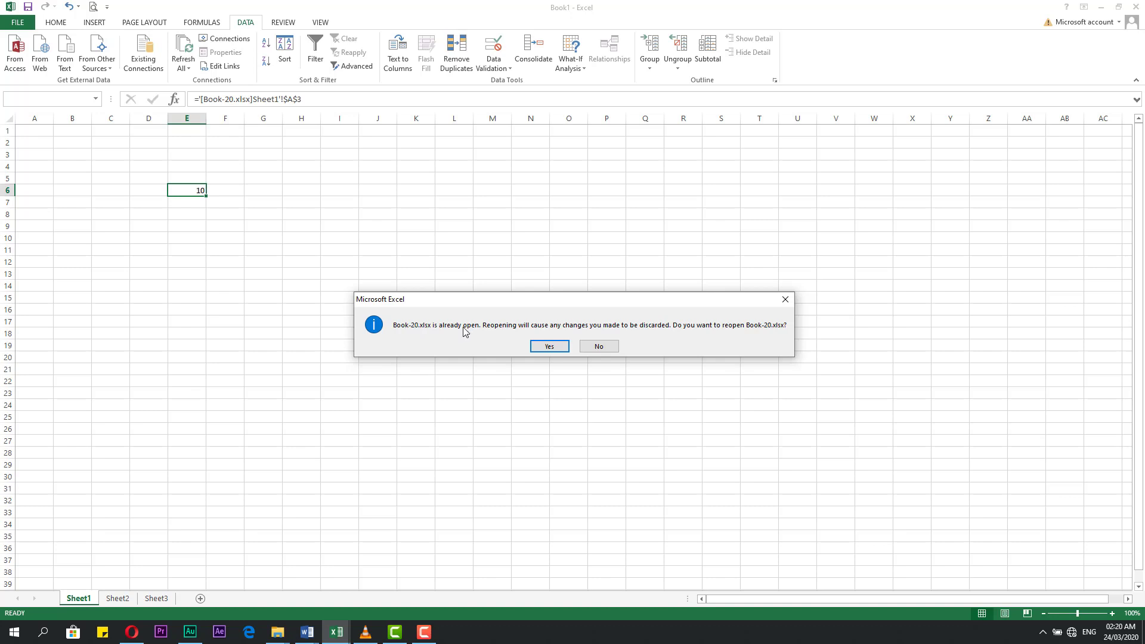
pyautogui.click(785, 299)
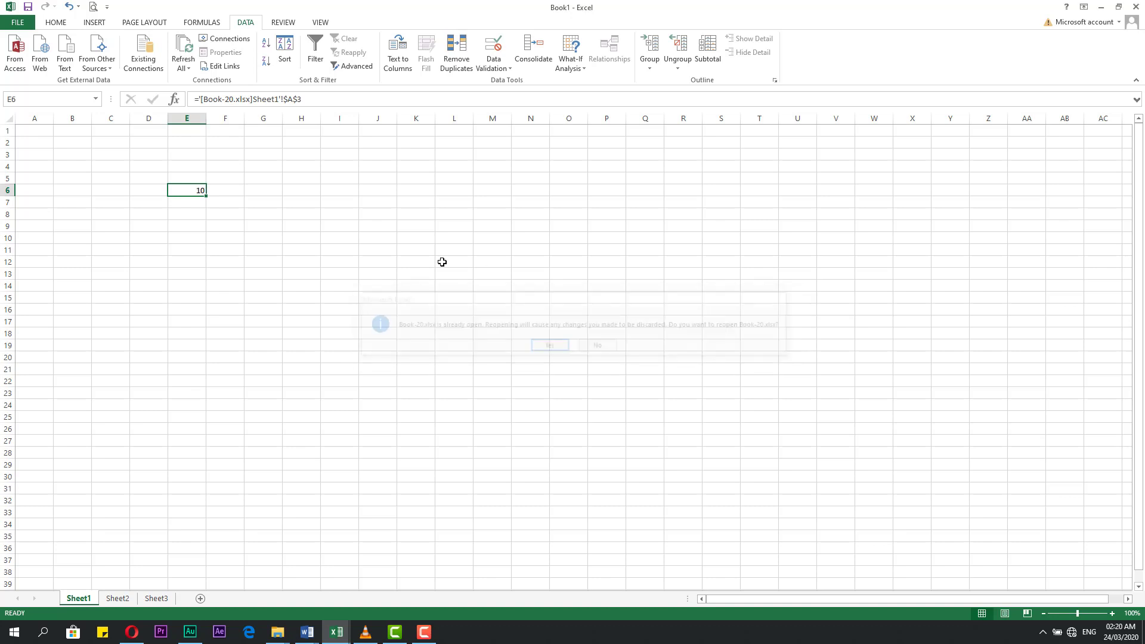
# - Review the startup prompt options for Book1's links, keep "Let users choose to display the alert or not", and close Edit Links
pyautogui.click(235, 67)
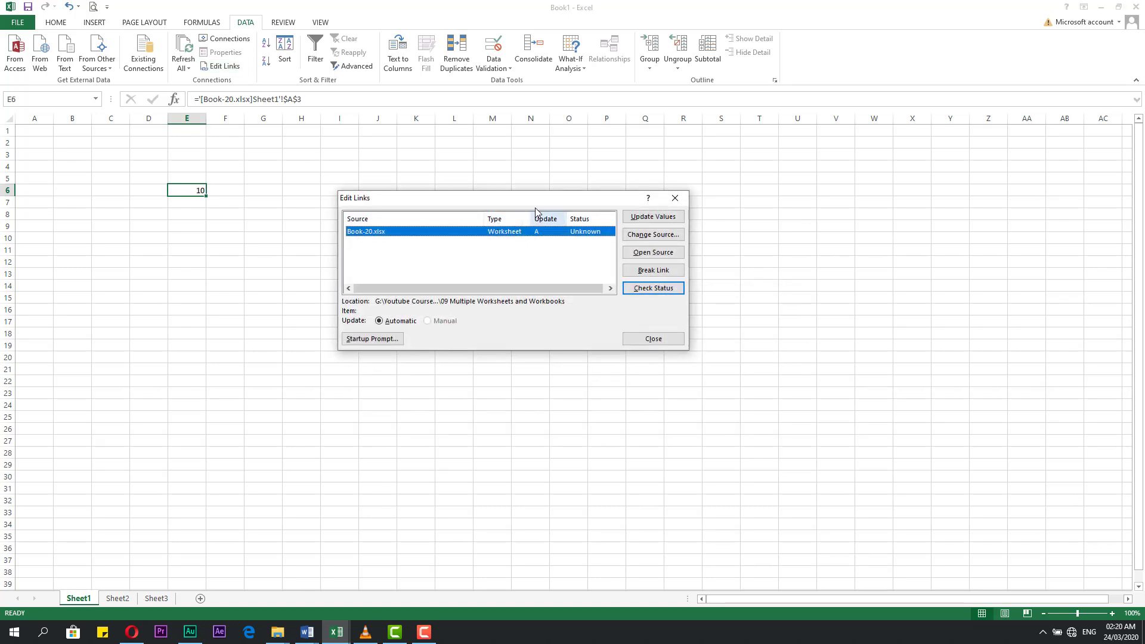
pyautogui.moveTo(534, 197); pyautogui.dragTo(666, 156)
pyautogui.click(495, 292)
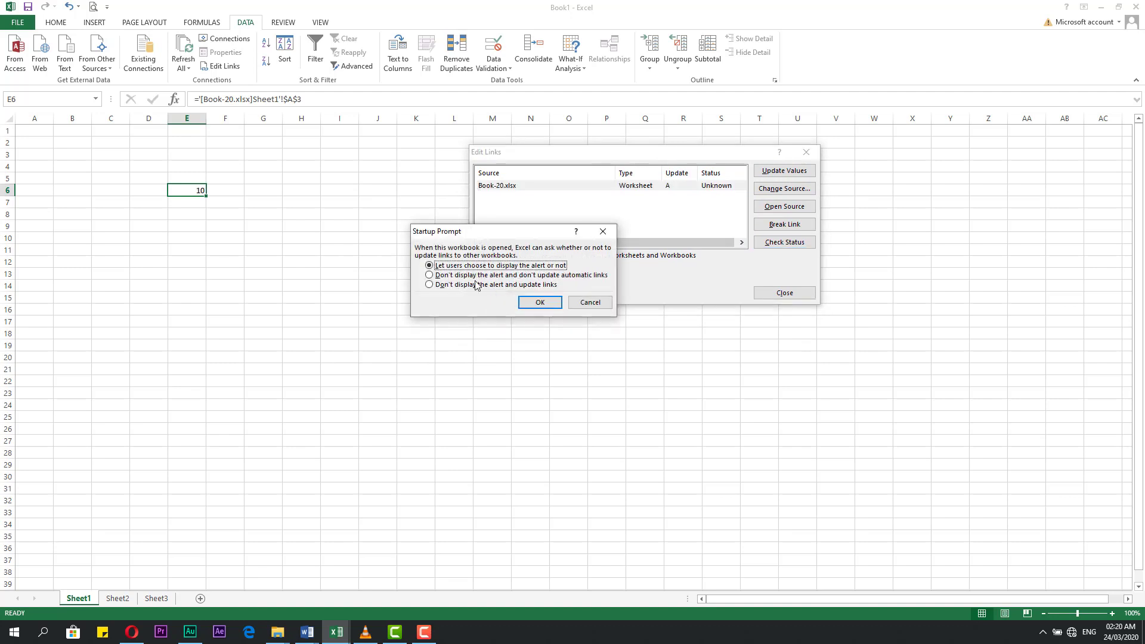
pyautogui.moveTo(447, 239); pyautogui.dragTo(395, 178)
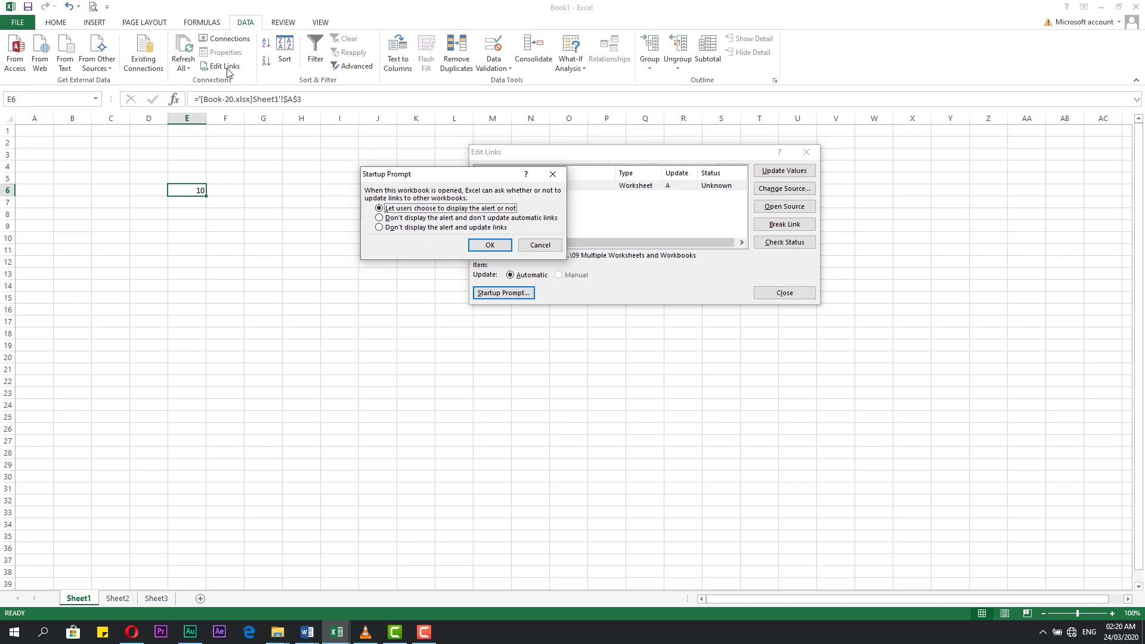
pyautogui.moveTo(390, 179); pyautogui.dragTo(312, 164)
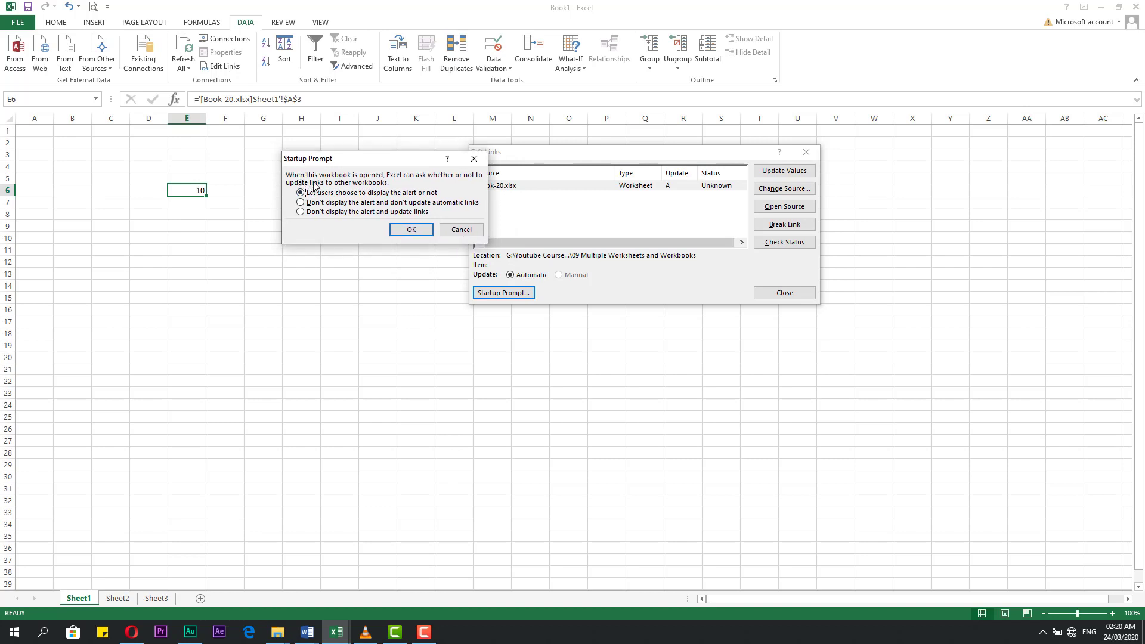
pyautogui.moveTo(303, 160); pyautogui.dragTo(293, 132)
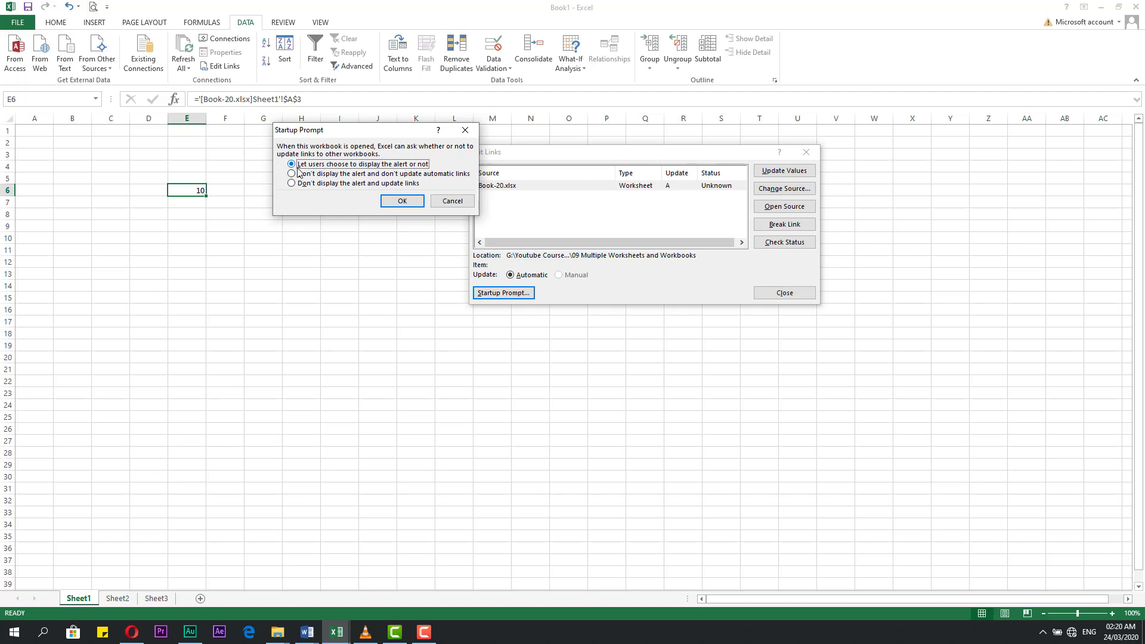
pyautogui.click(402, 201)
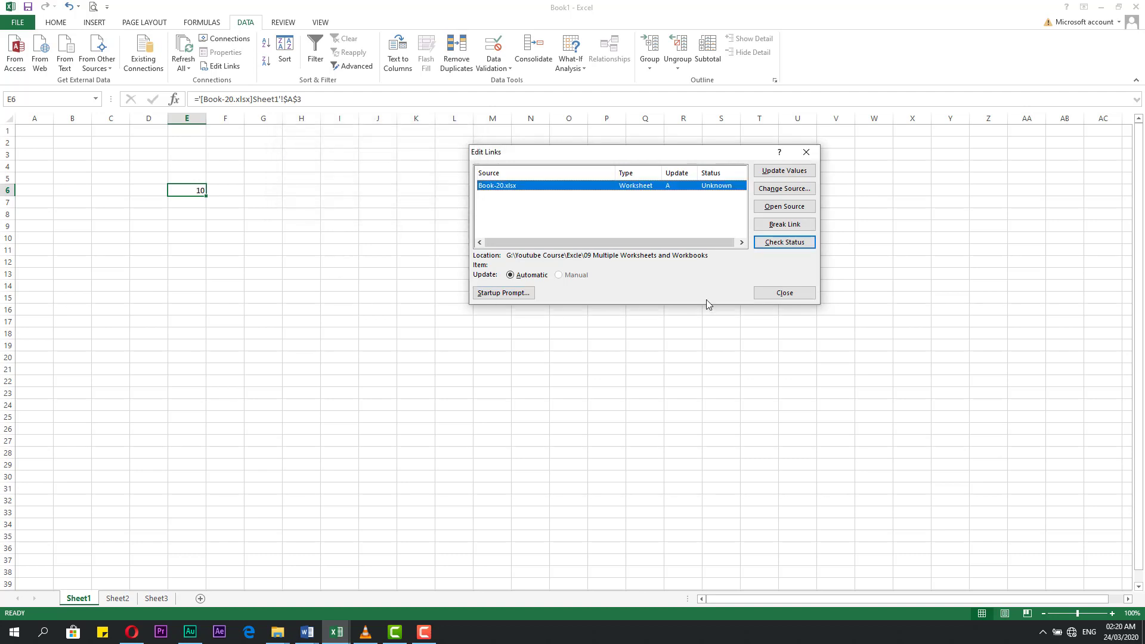
pyautogui.click(791, 296)
pyautogui.click(306, 284)
pyautogui.click(298, 254)
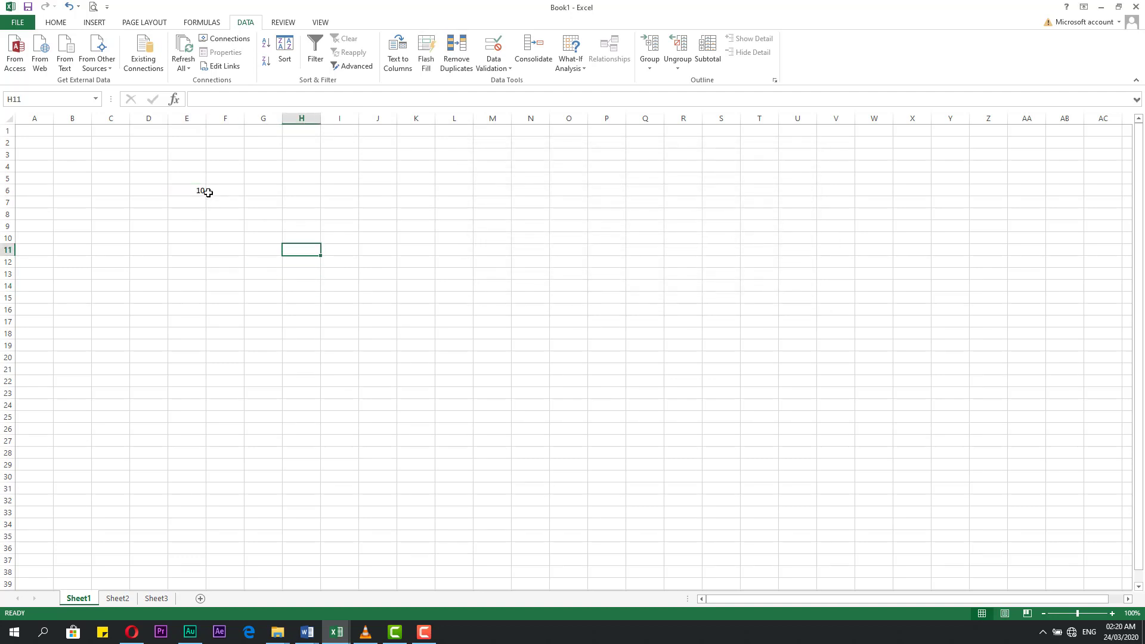
pyautogui.click(202, 192)
pyautogui.click(223, 251)
pyautogui.click(192, 194)
pyautogui.click(209, 248)
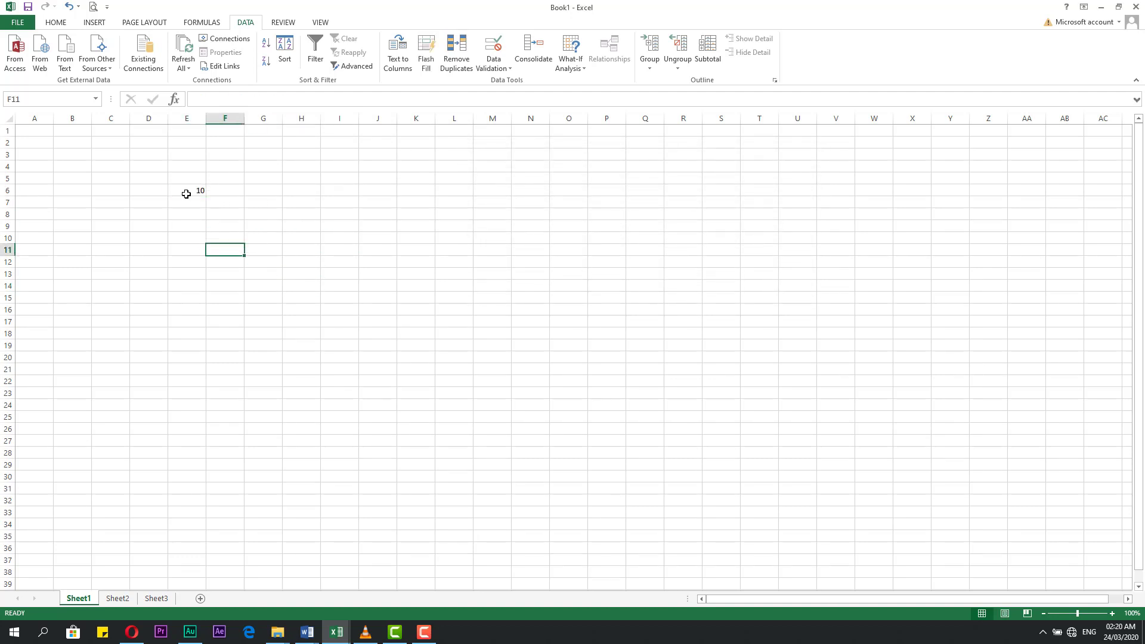
pyautogui.click(188, 191)
pyautogui.click(263, 214)
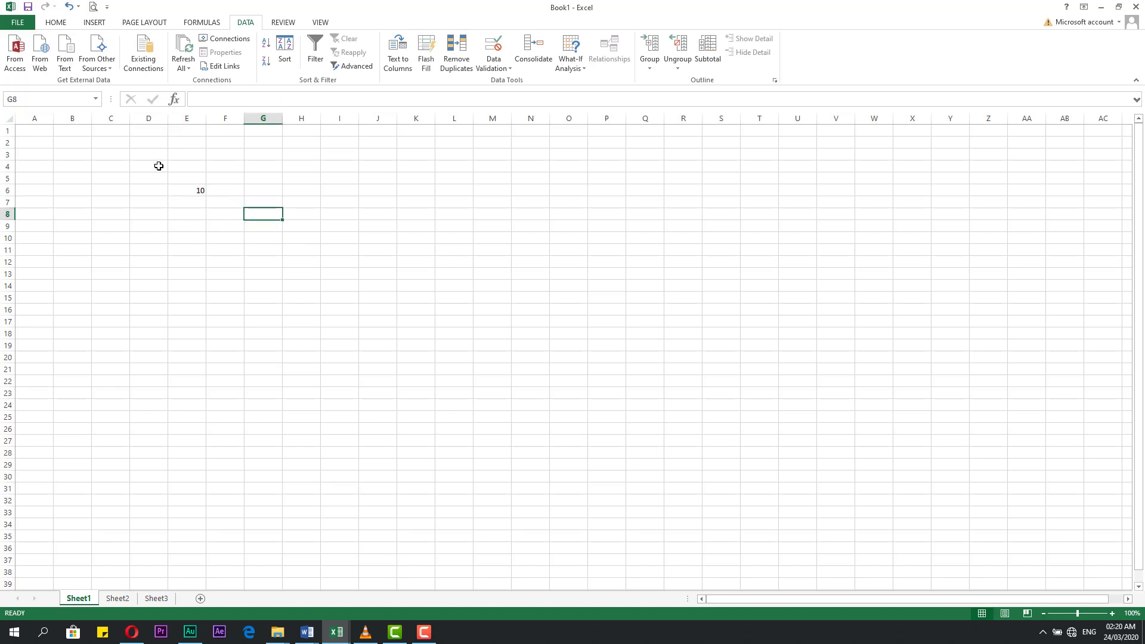
# - Close Book1 without saving its changes and open the list of external links in Book-20
pyautogui.click(1135, 8)
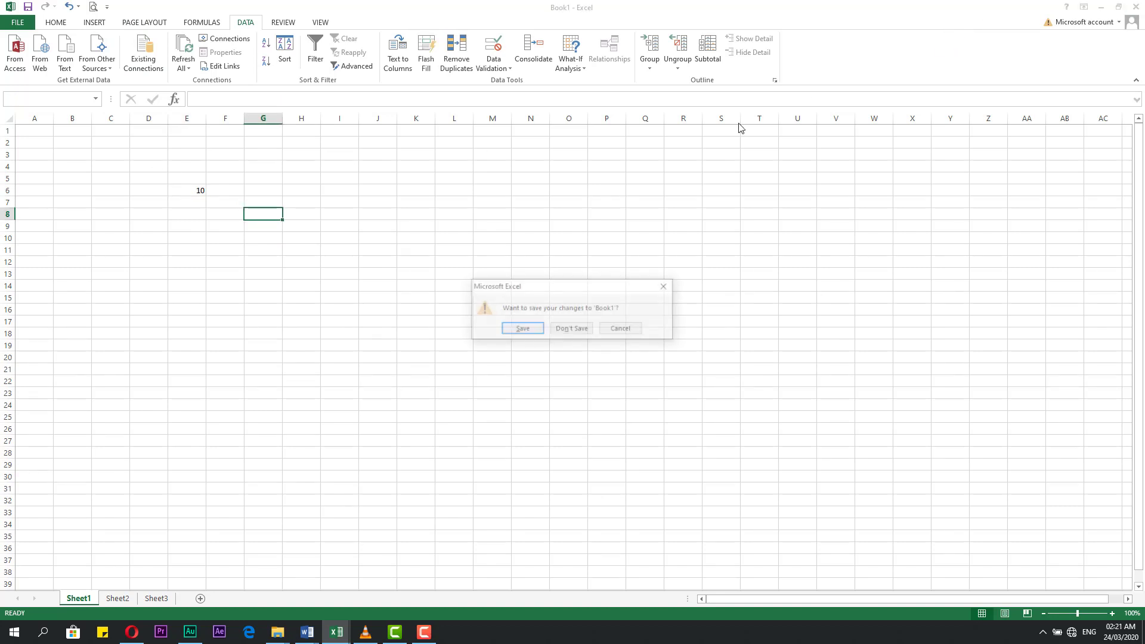
pyautogui.click(568, 332)
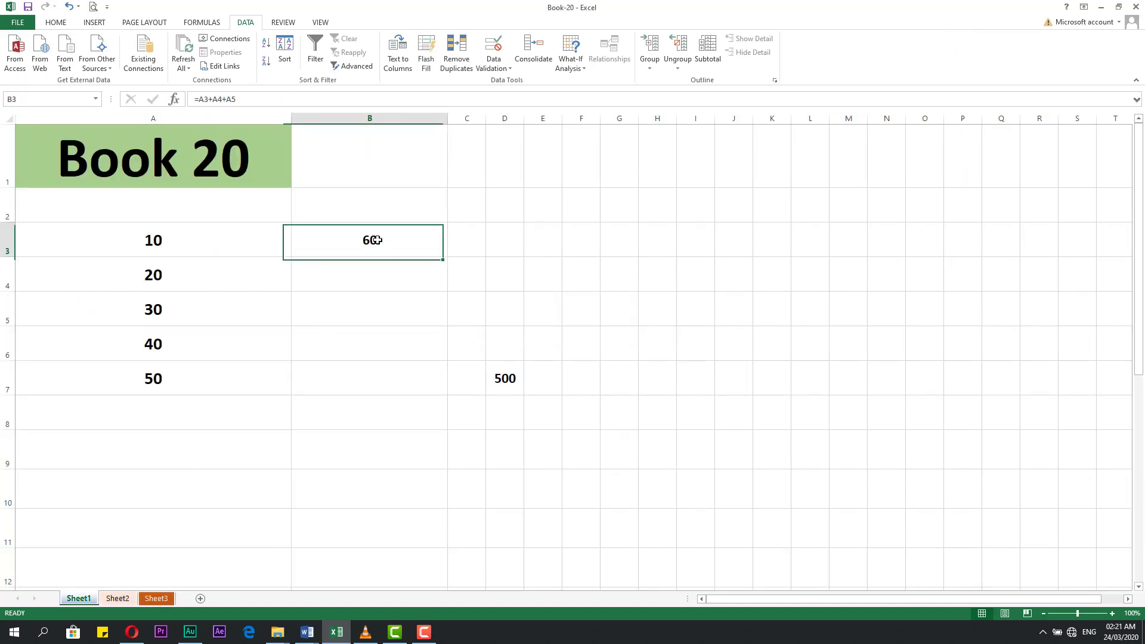
pyautogui.click(222, 65)
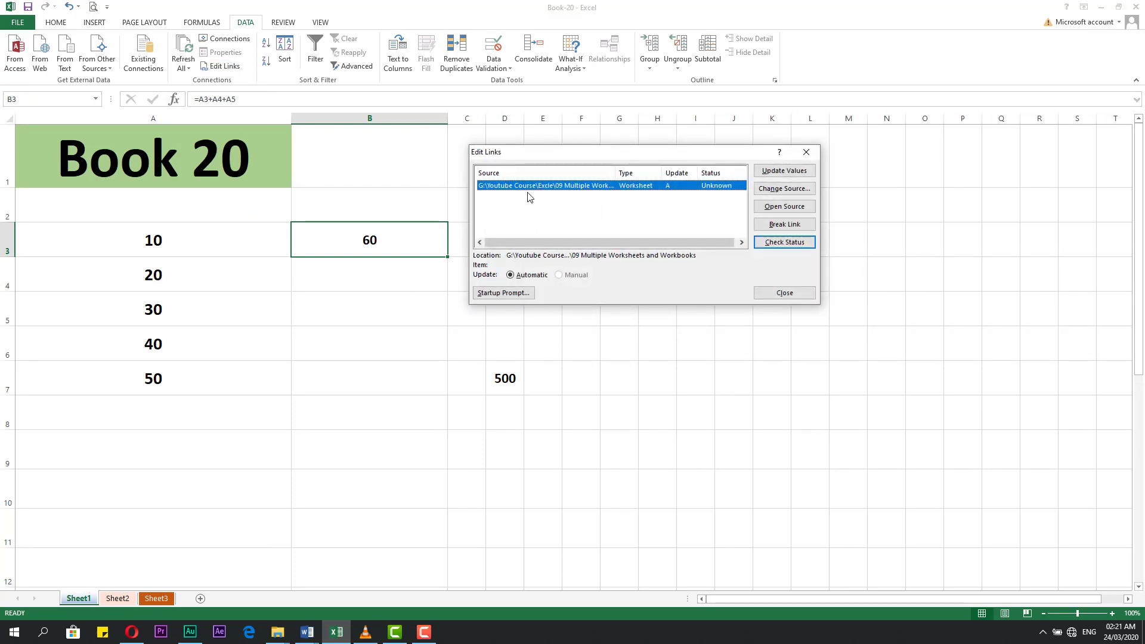
# - Check the formula in cell B3, review the startup prompt options for Book-20's links, and close Edit Links
pyautogui.press('Escape')
pyautogui.click(343, 301)
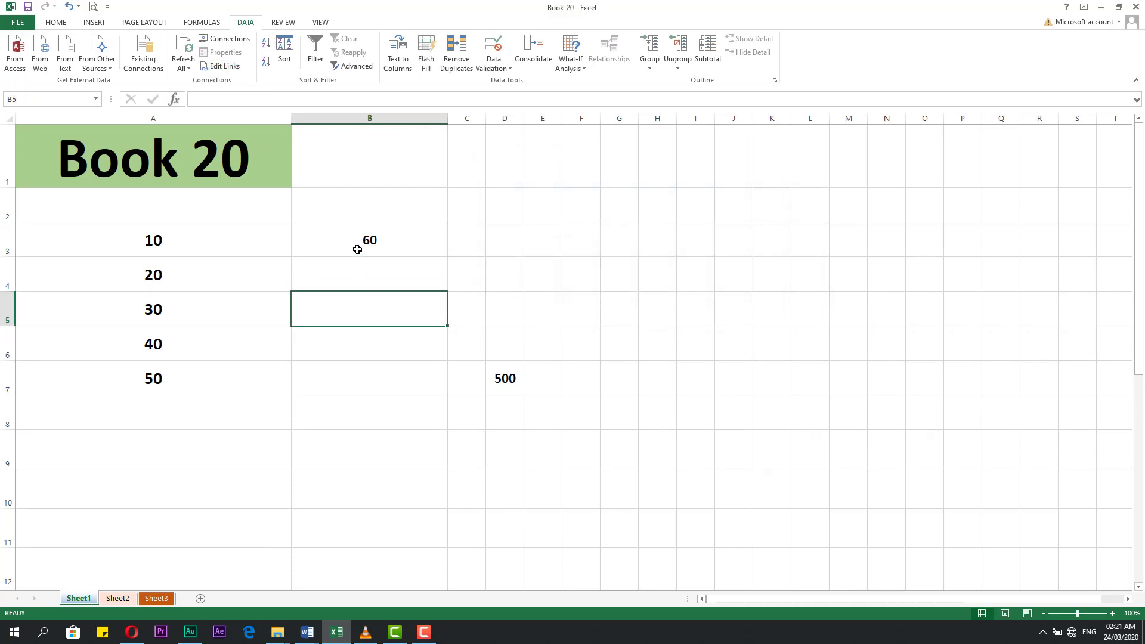
pyautogui.click(357, 250)
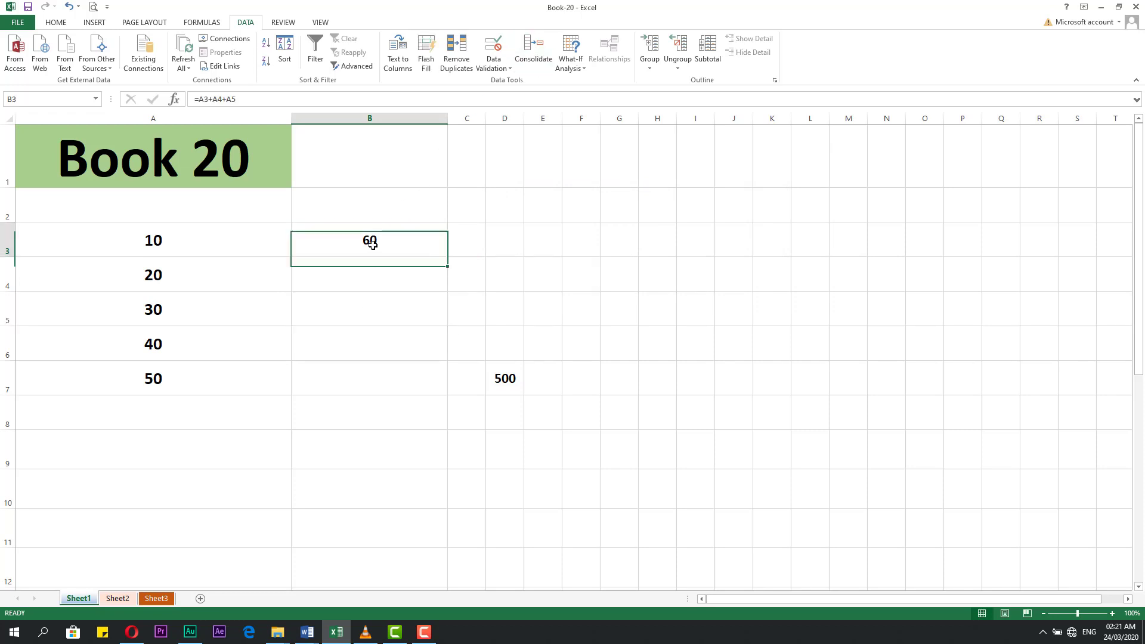
pyautogui.click(226, 65)
pyautogui.click(504, 292)
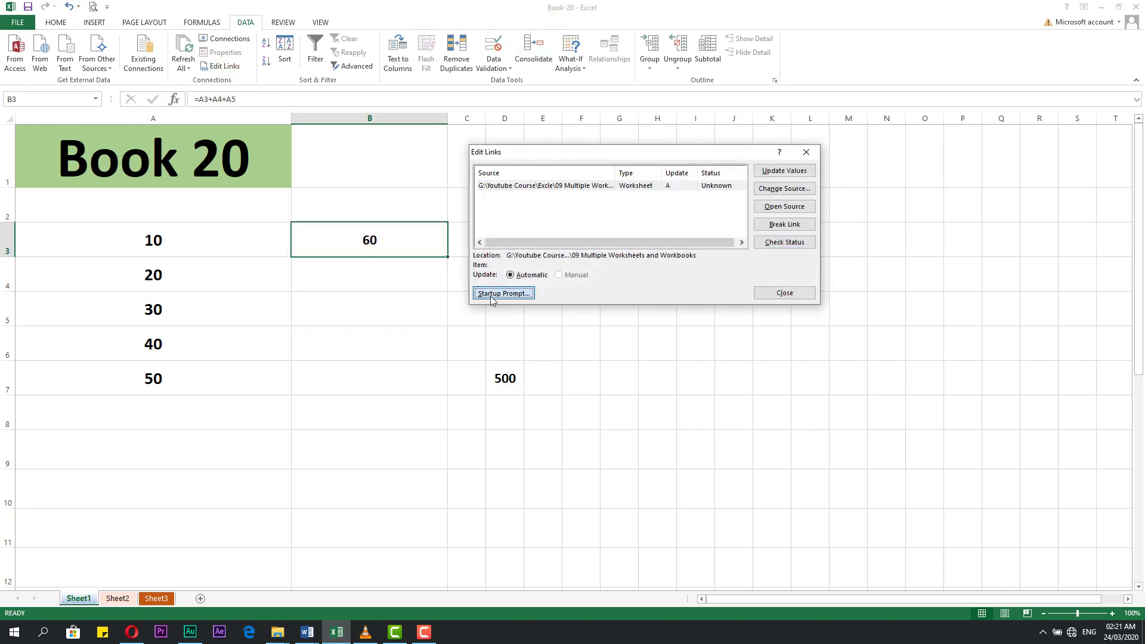
pyautogui.click(669, 255)
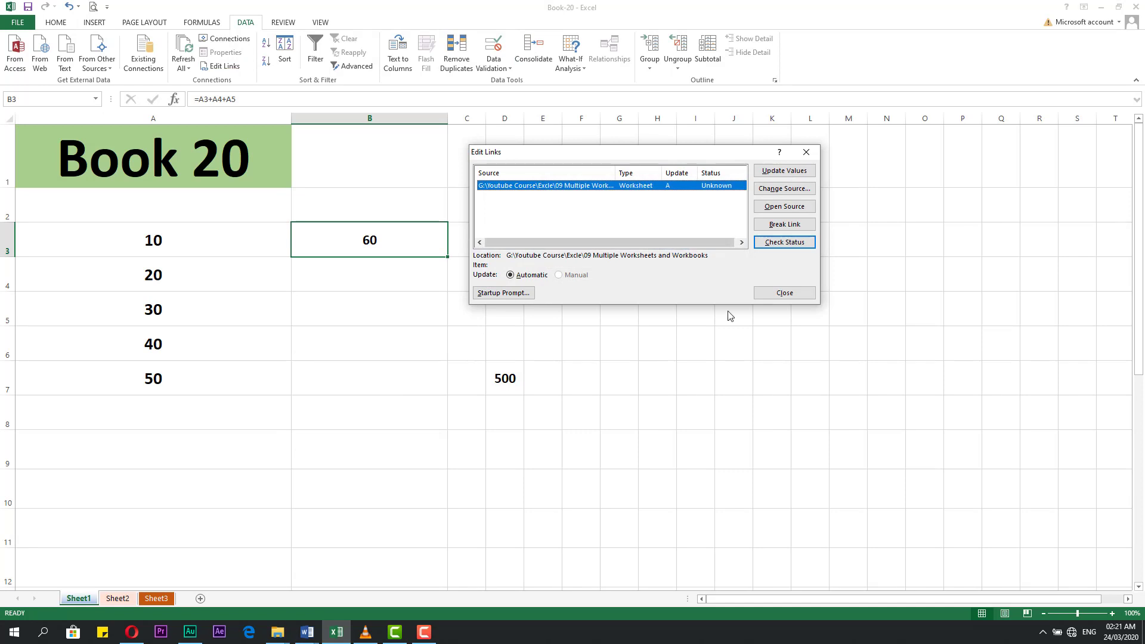
pyautogui.click(784, 292)
pyautogui.click(657, 308)
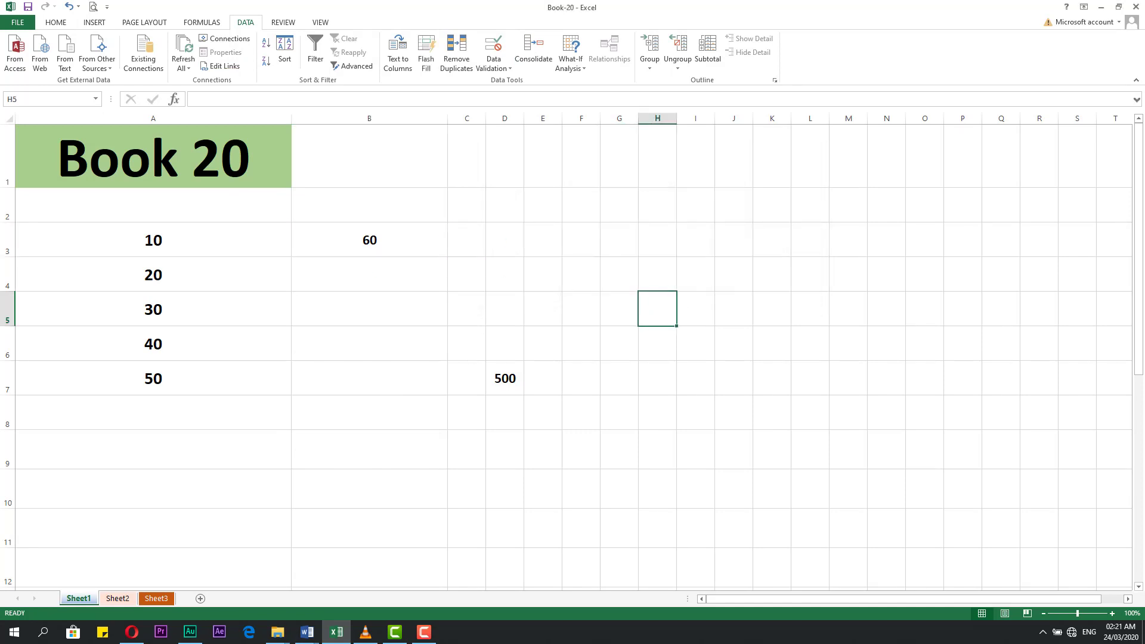
# - Close Book-20 and open the recent workbook Book-10
pyautogui.click(18, 22)
pyautogui.click(29, 232)
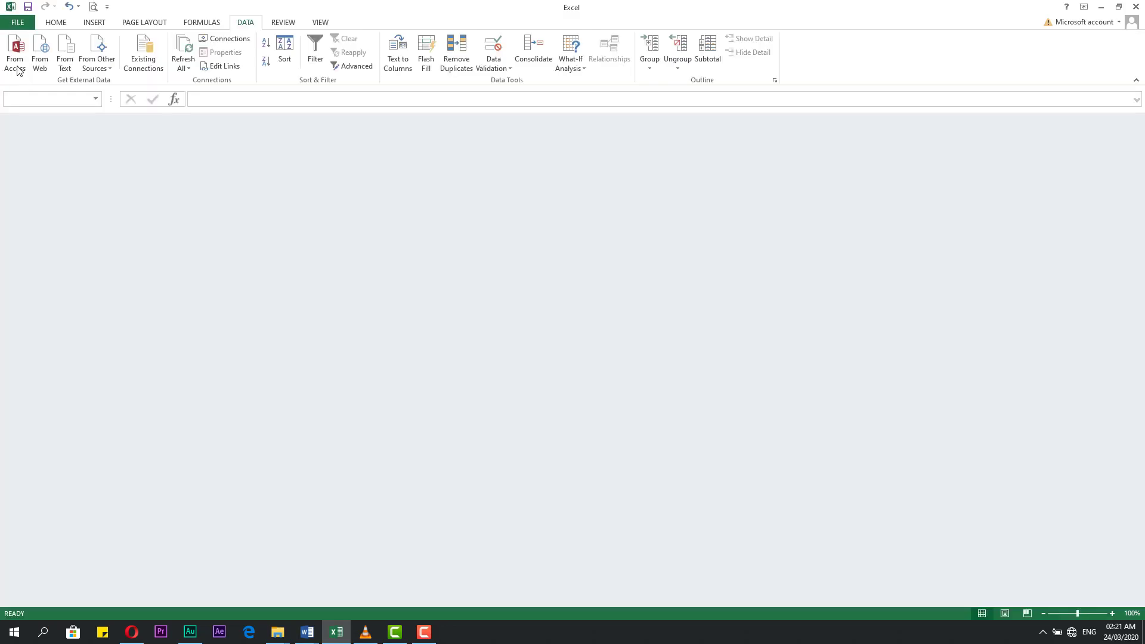
pyautogui.click(17, 22)
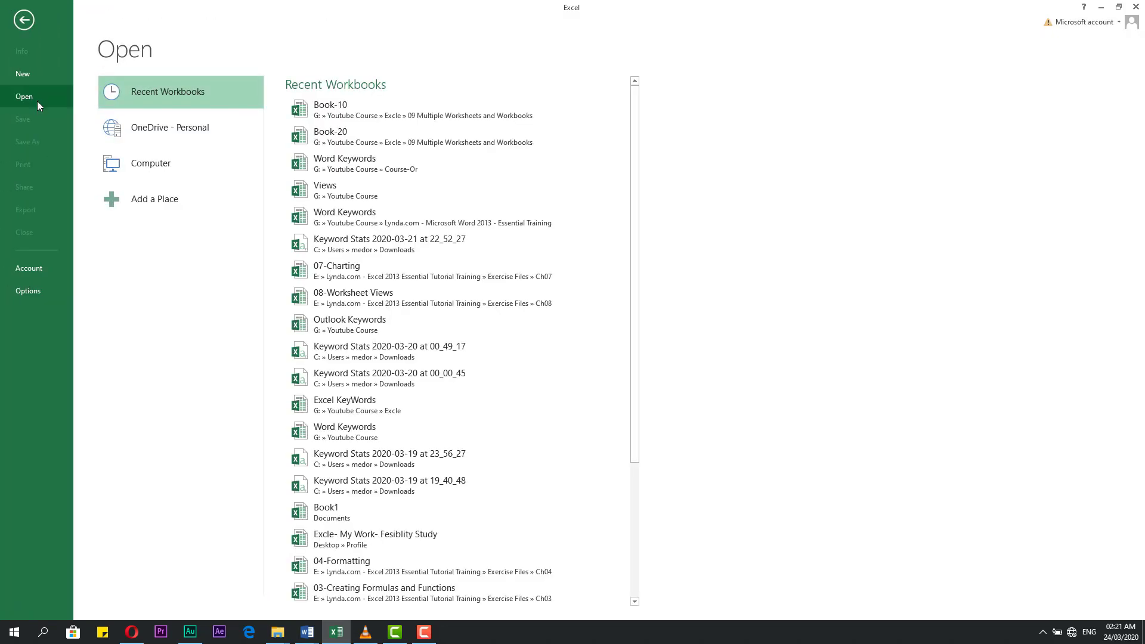
pyautogui.click(382, 109)
# - Set cell A3 on the New Book sheet of Book-10 to 10000 and close the workbook
pyautogui.click(307, 269)
pyautogui.click(240, 241)
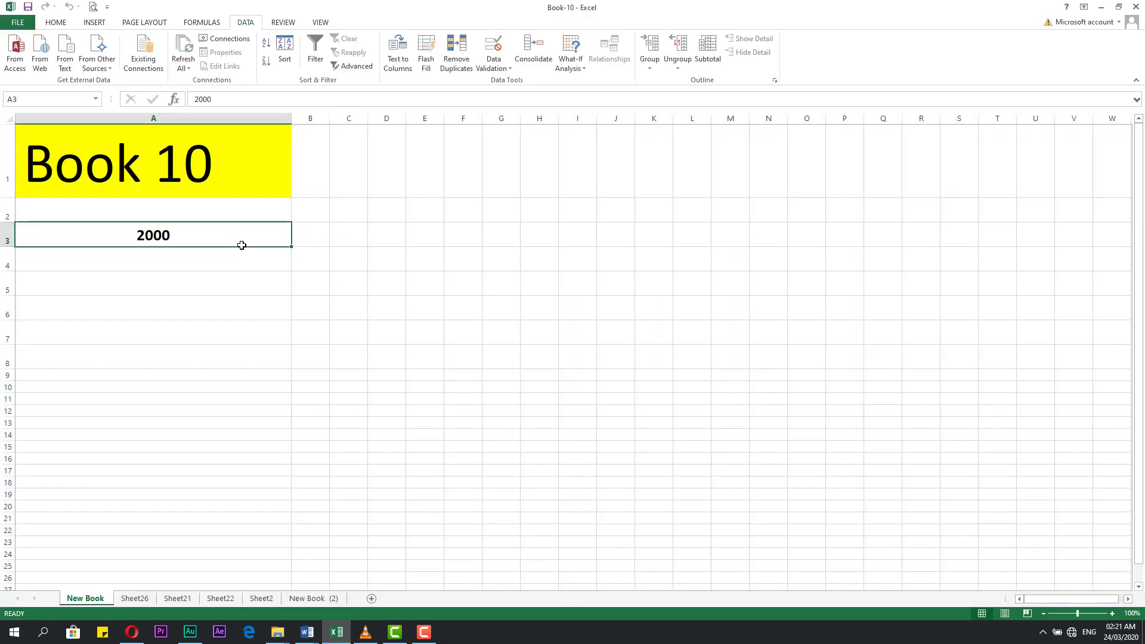
pyautogui.doubleClick(179, 238)
pyautogui.moveTo(179, 237); pyautogui.dragTo(129, 232)
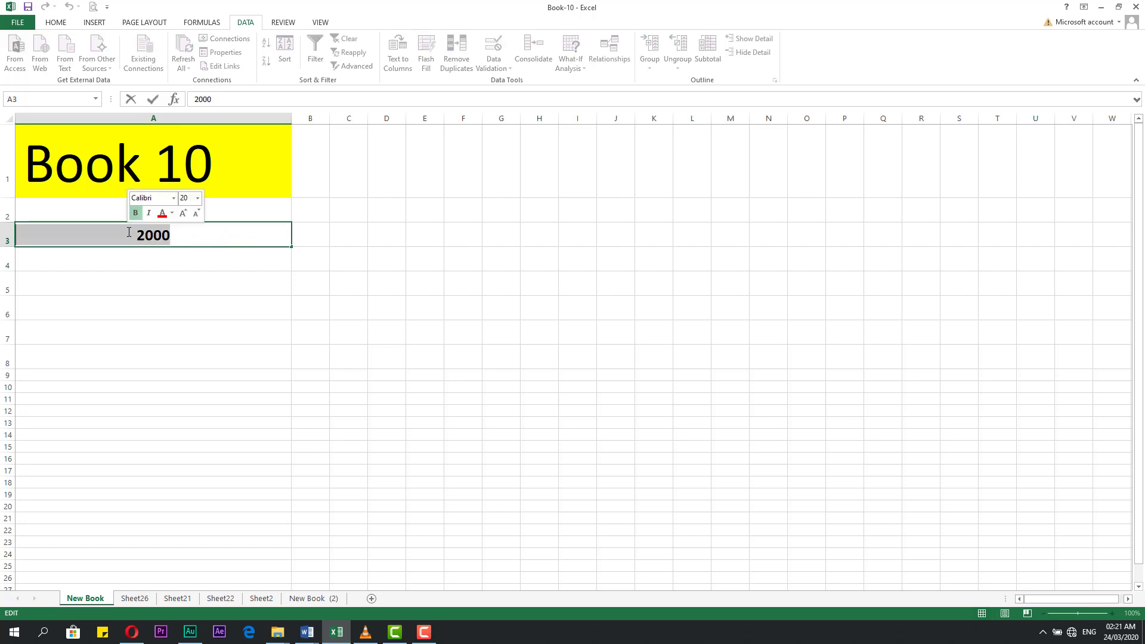
pyautogui.write('10000')
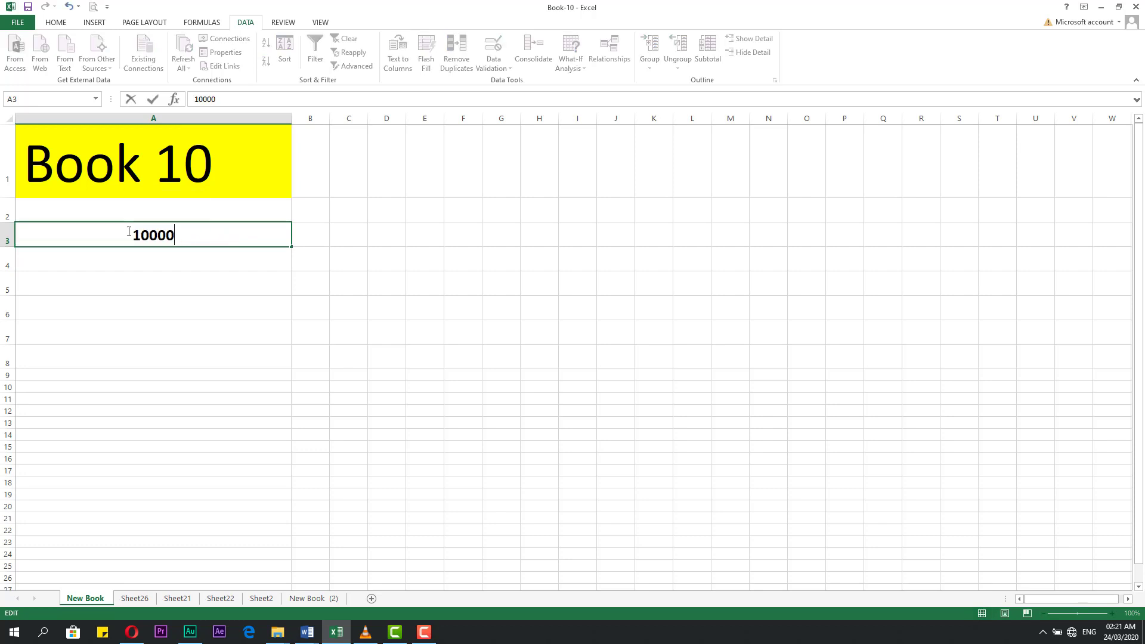
pyautogui.press('Return')
pyautogui.press('Down')
pyautogui.press('Down')
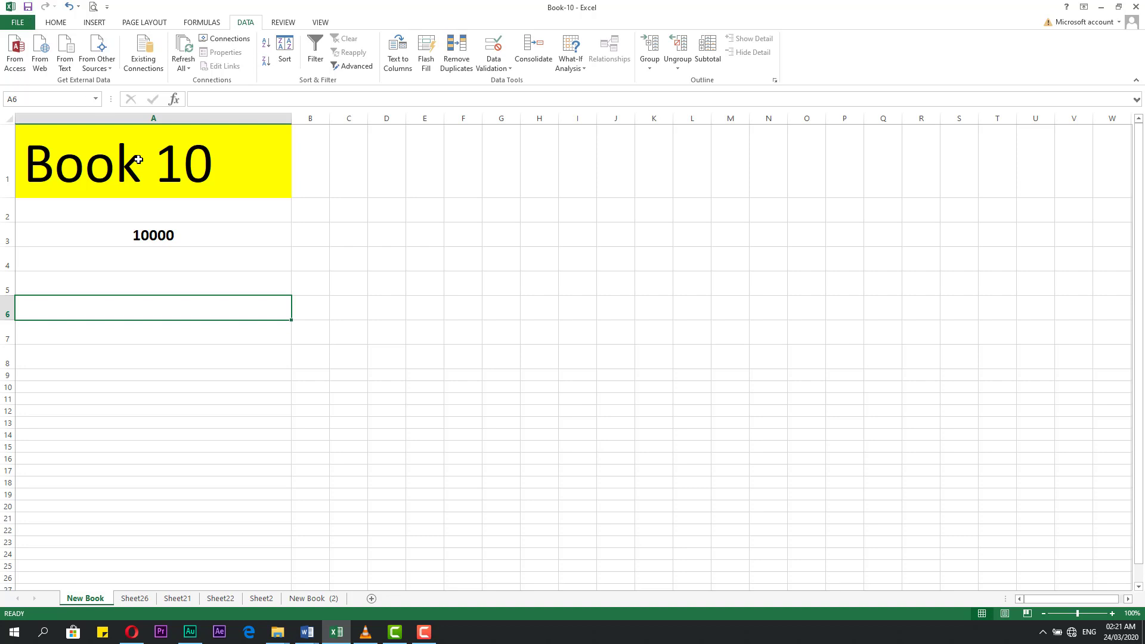
pyautogui.click(8, 23)
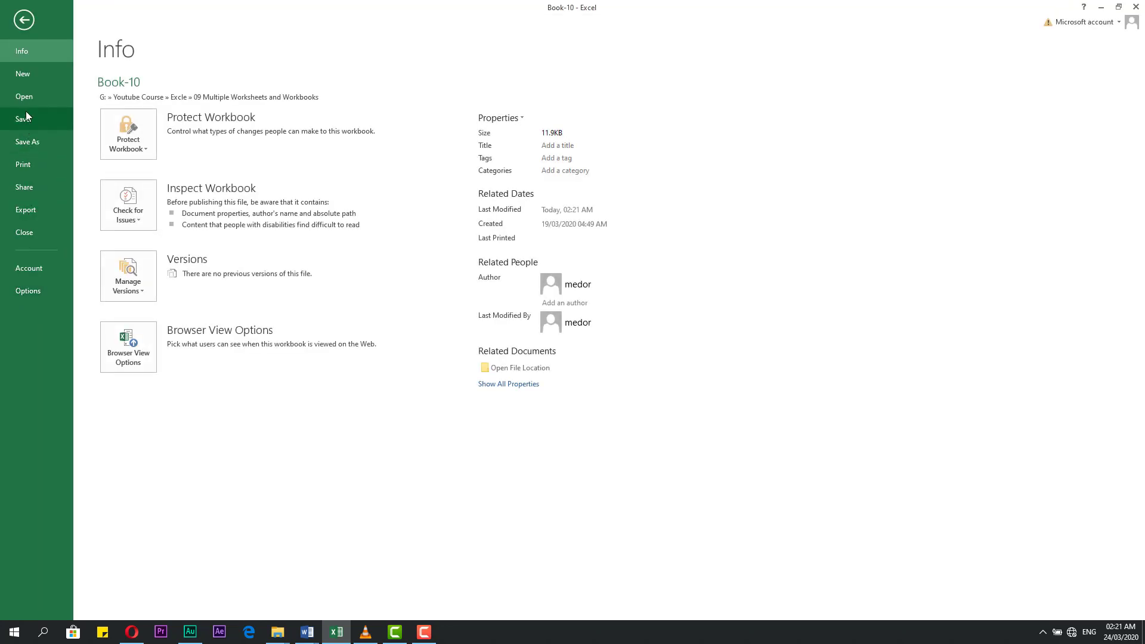
pyautogui.click(28, 231)
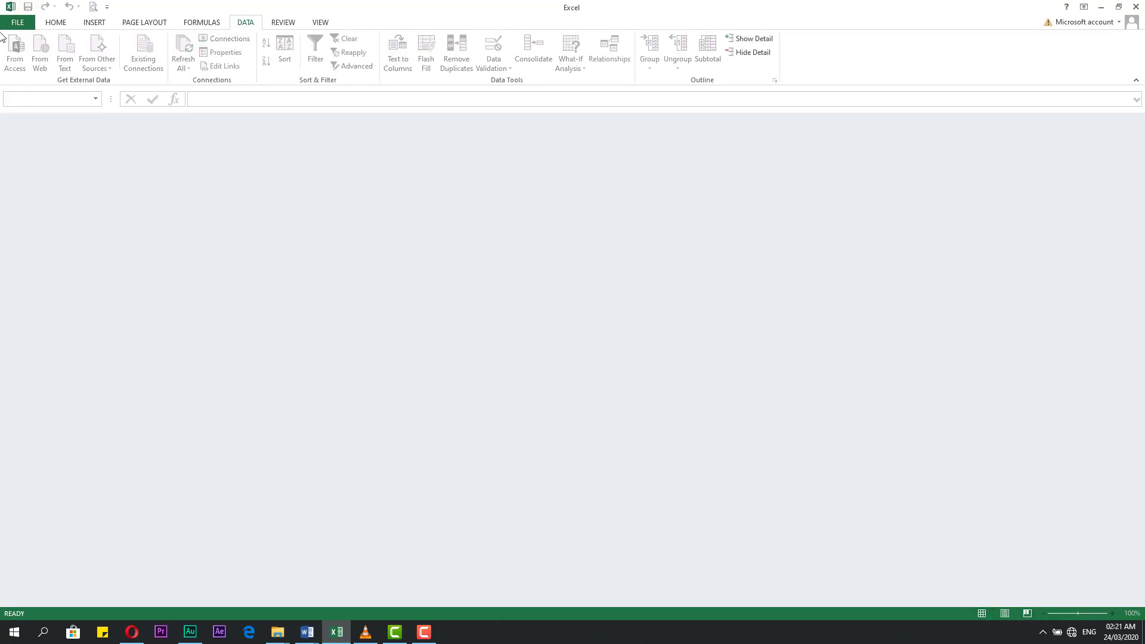
# - Reopen the recent workbook Book-20 and update its external links
pyautogui.click(12, 25)
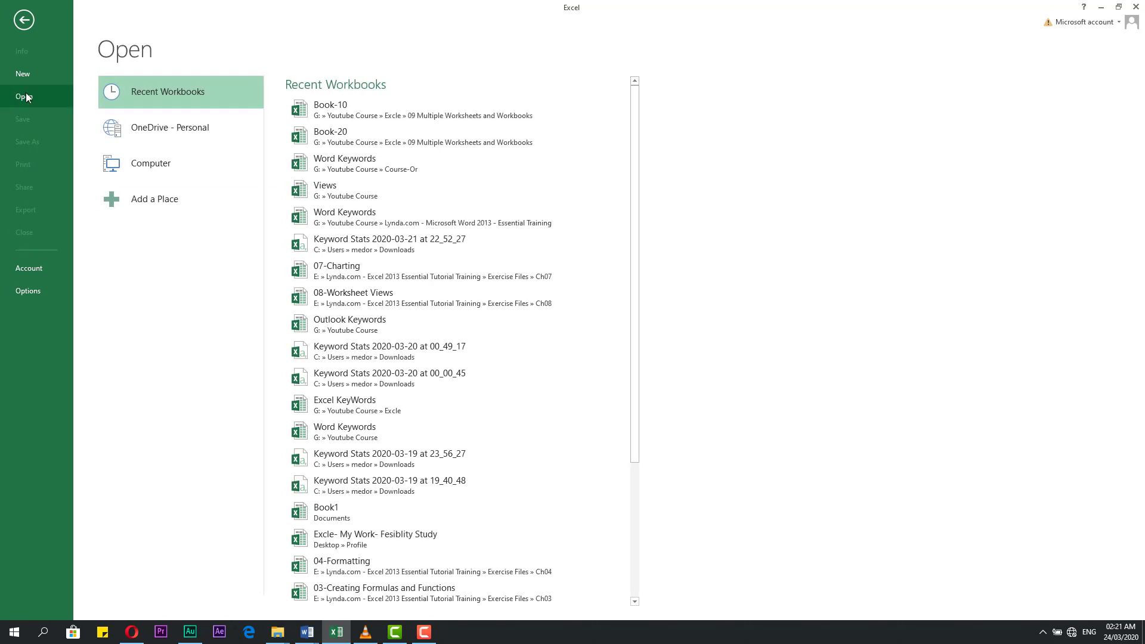
pyautogui.click(346, 138)
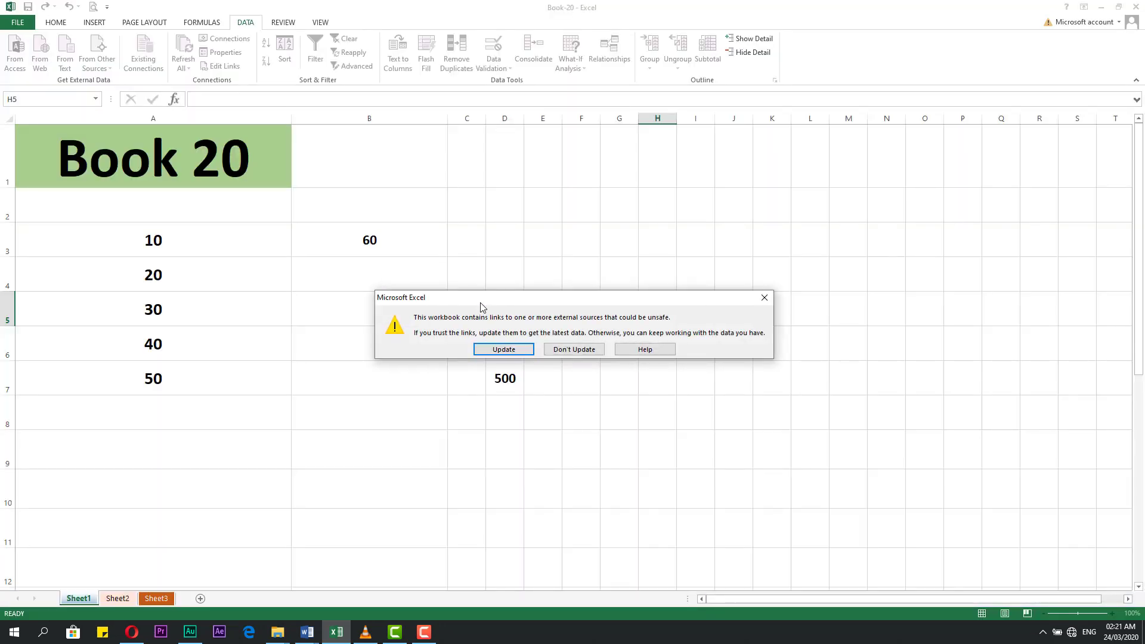
pyautogui.moveTo(503, 298); pyautogui.dragTo(552, 143)
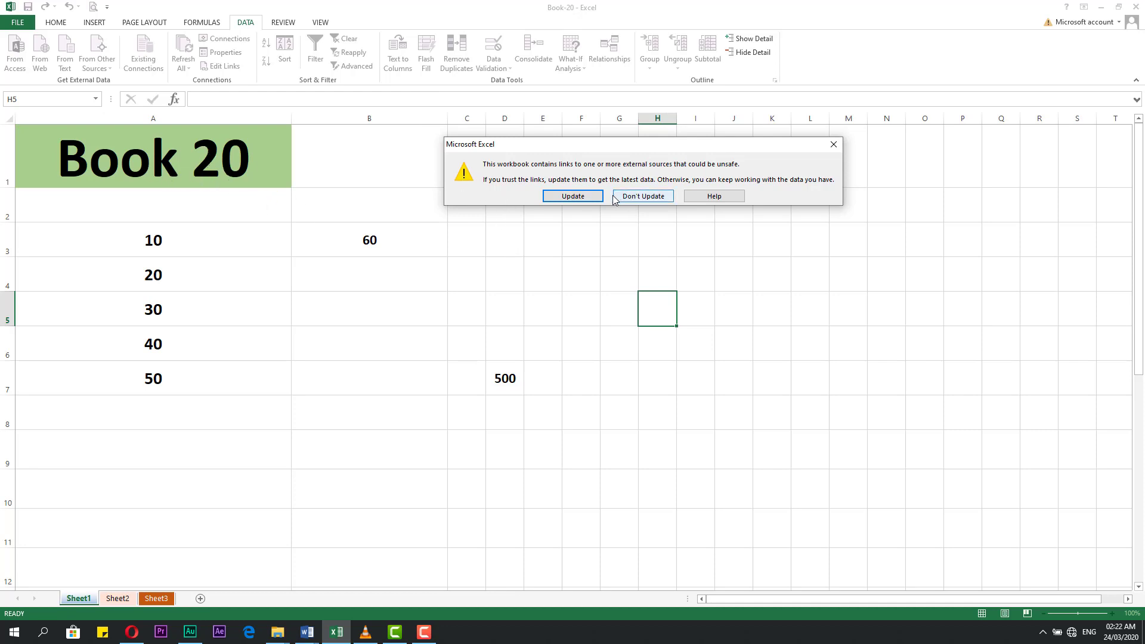
pyautogui.click(569, 197)
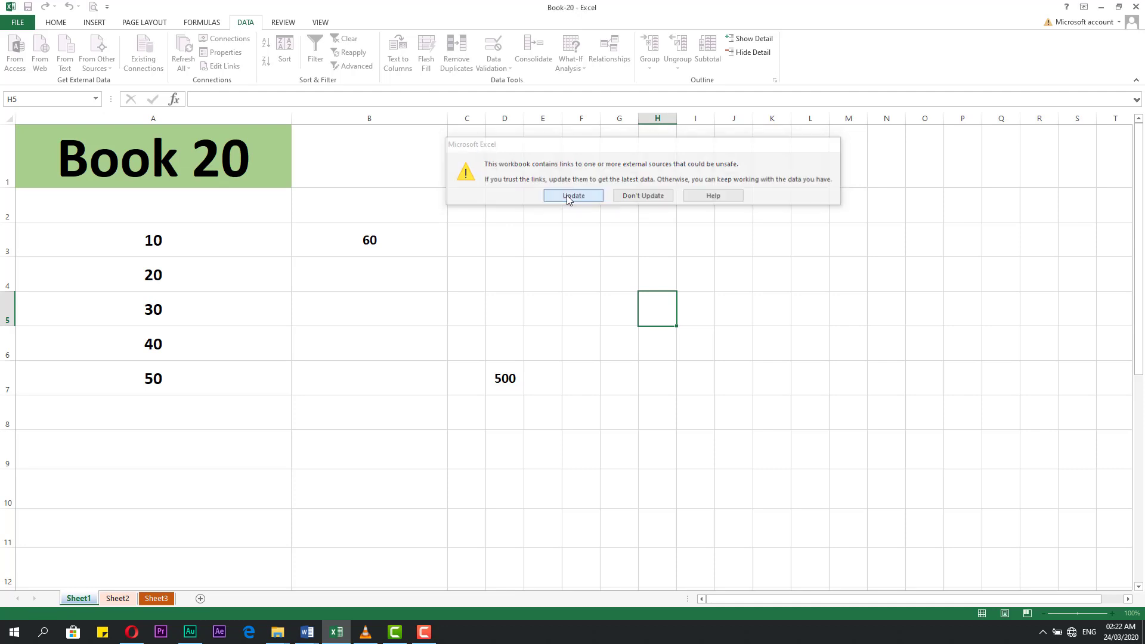
# - Apply the comma number style to the linked formula cell A3 on Sheet3 of Book-20
pyautogui.click(157, 599)
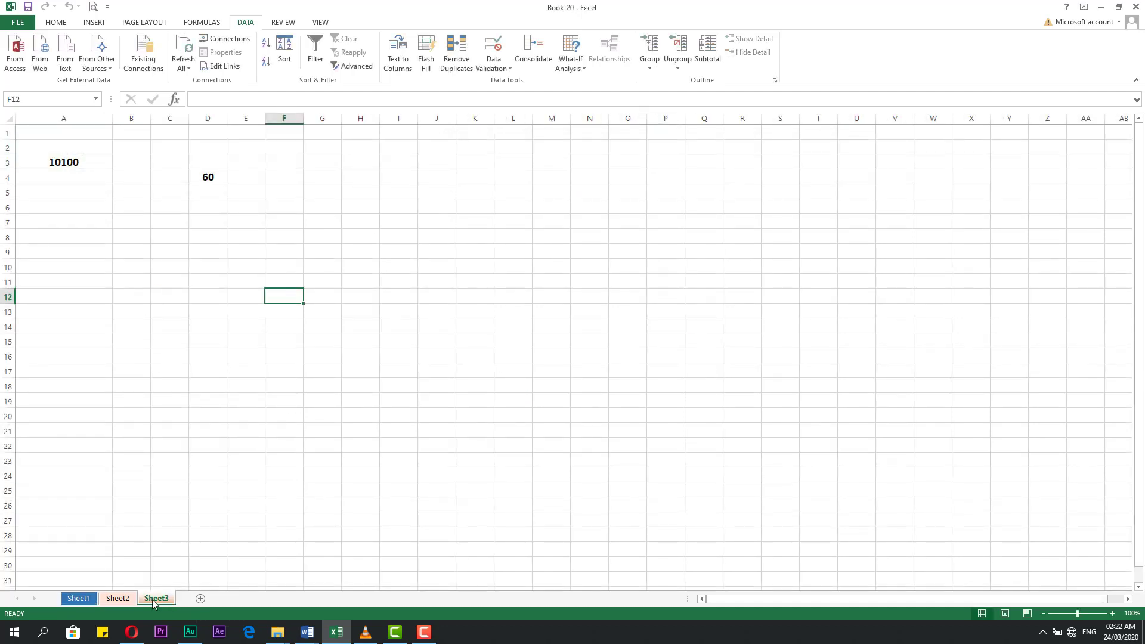
pyautogui.click(64, 171)
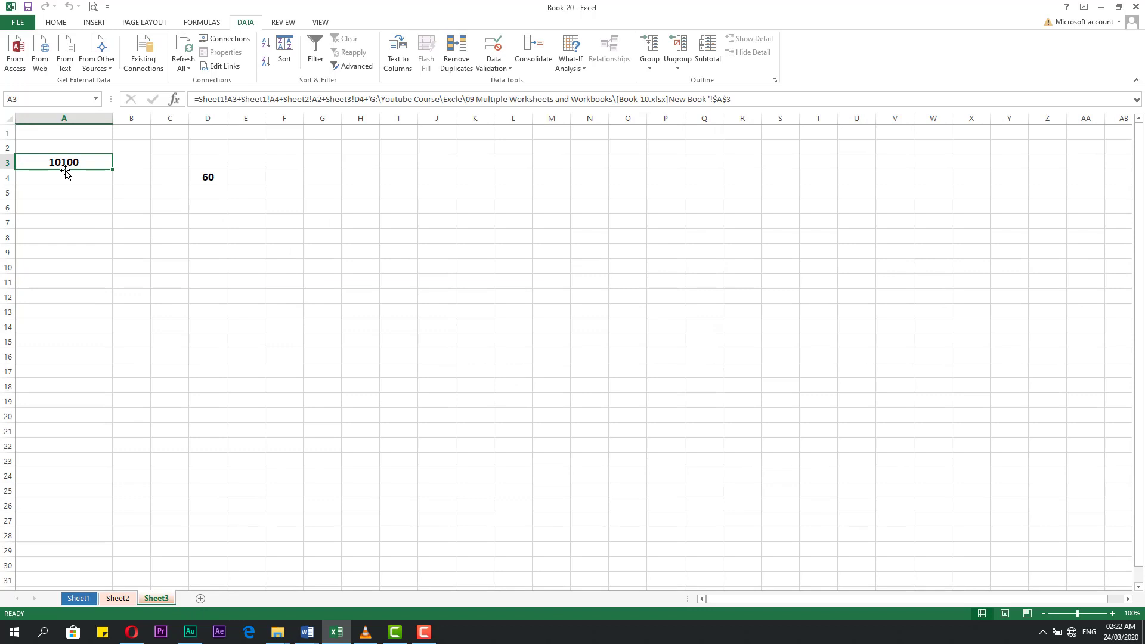
pyautogui.click(57, 23)
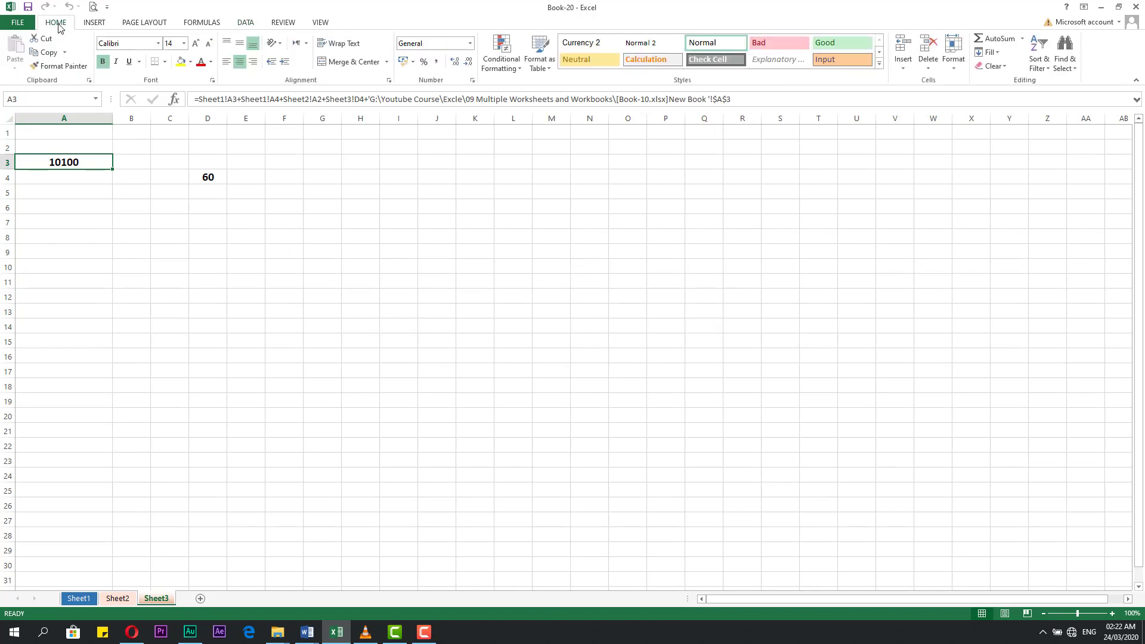
pyautogui.click(436, 61)
pyautogui.click(78, 194)
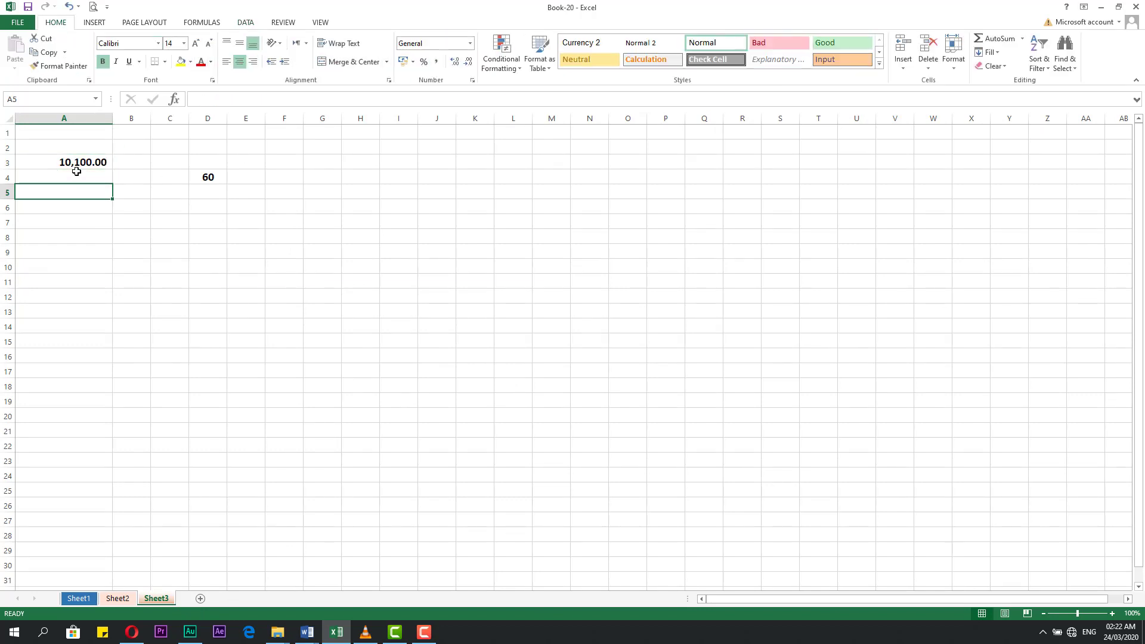
pyautogui.click(76, 169)
# - Open Book-10 alongside Book-20 and set cell A3 on its New Book sheet to 5000
pyautogui.click(18, 24)
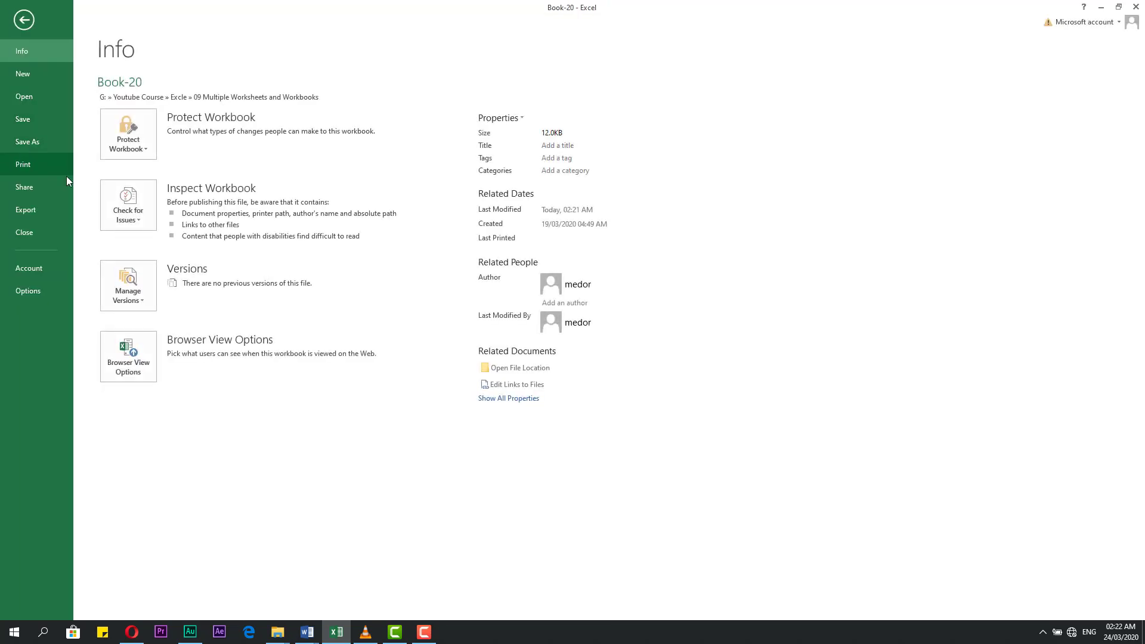
pyautogui.click(31, 98)
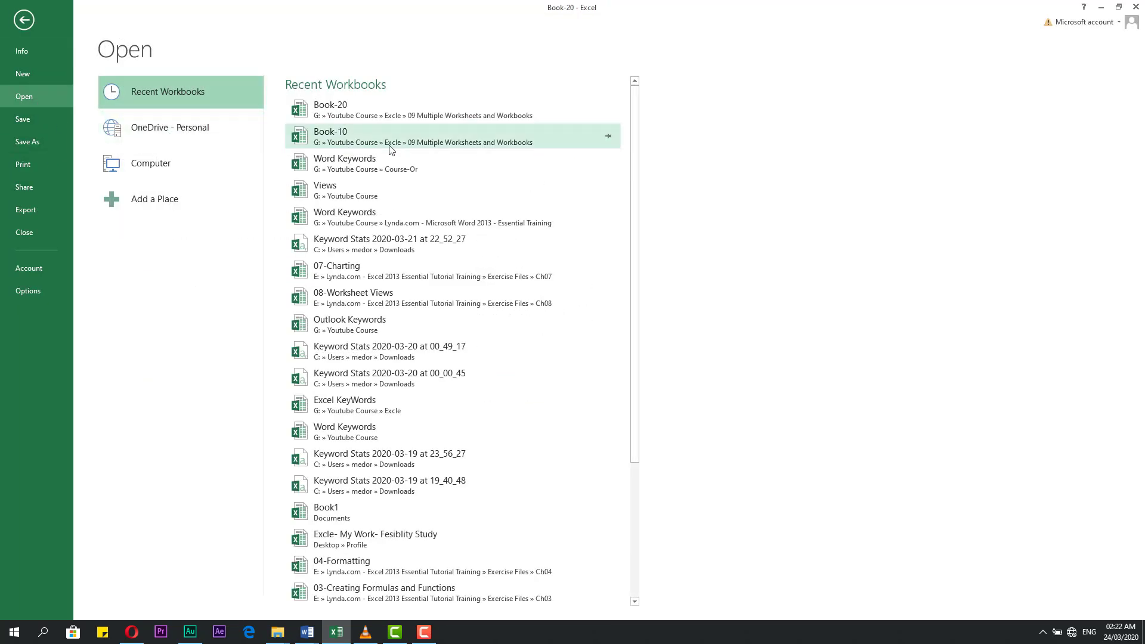
pyautogui.click(340, 144)
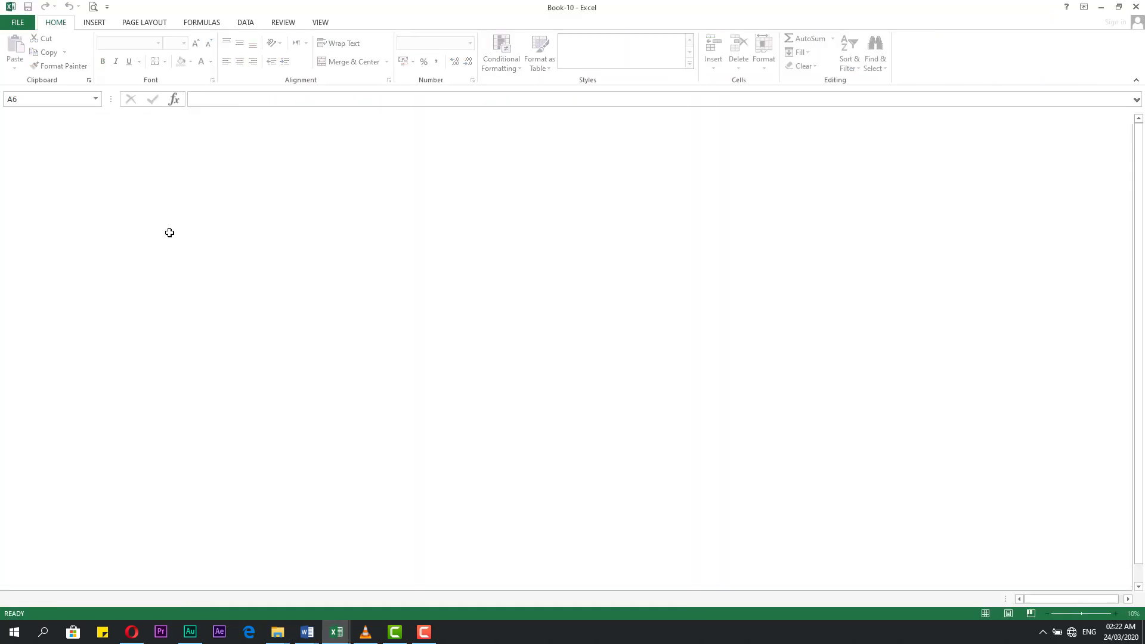
pyautogui.write('5000')
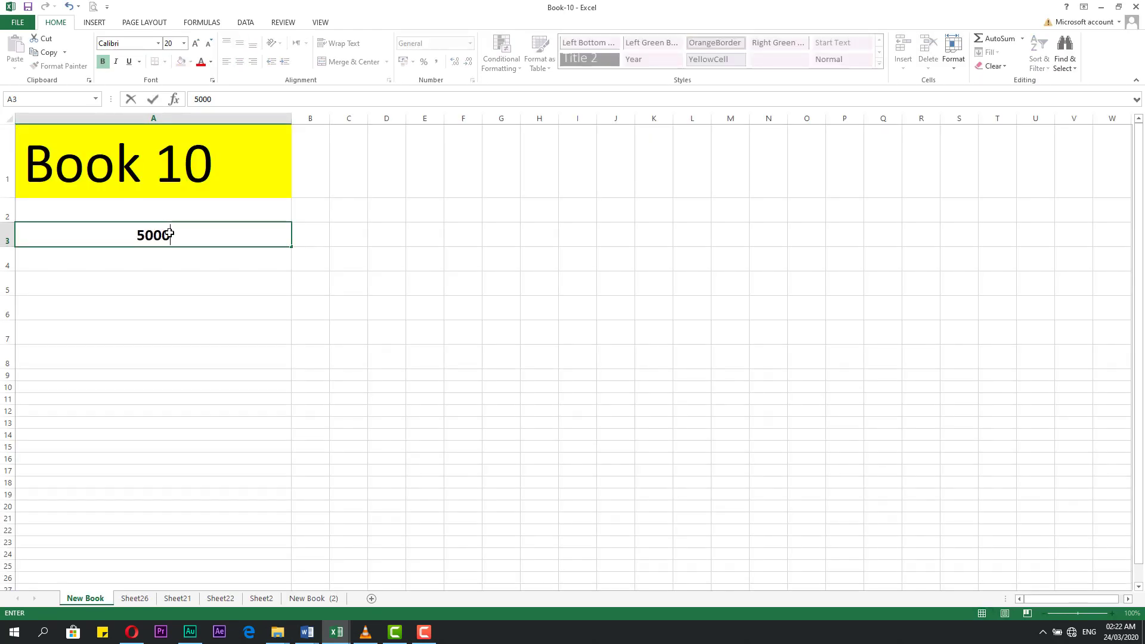
pyautogui.press('Return')
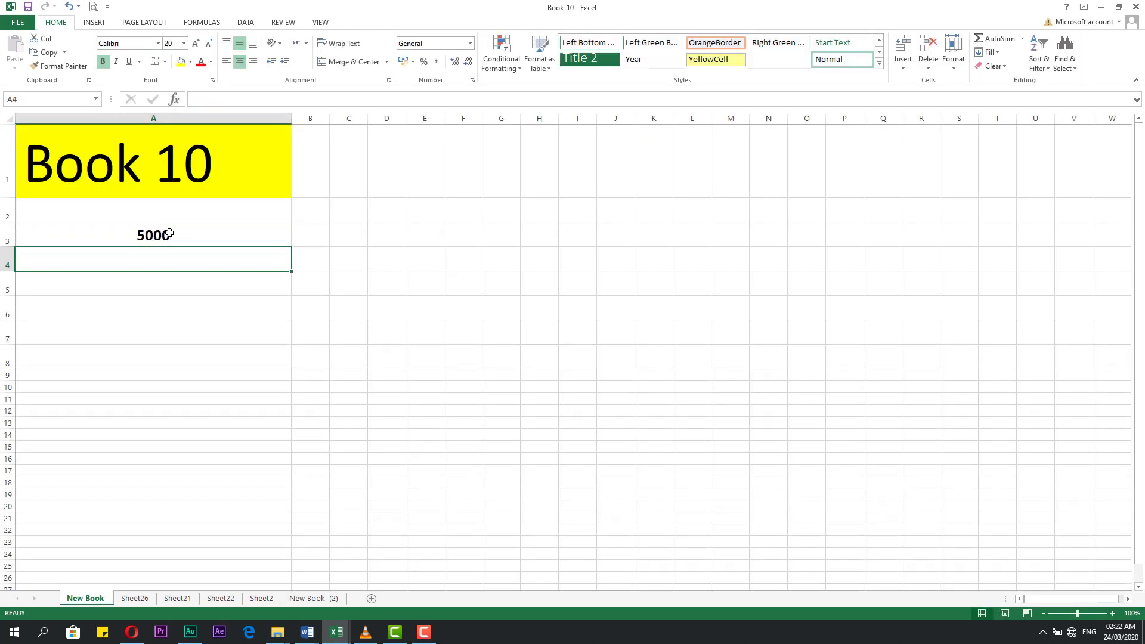
# - Switch back to Book-20 and inspect the linked formula in cell A3 on Sheet3
pyautogui.hotkey('alt', 'Tab')
pyautogui.click(100, 172)
pyautogui.click(99, 163)
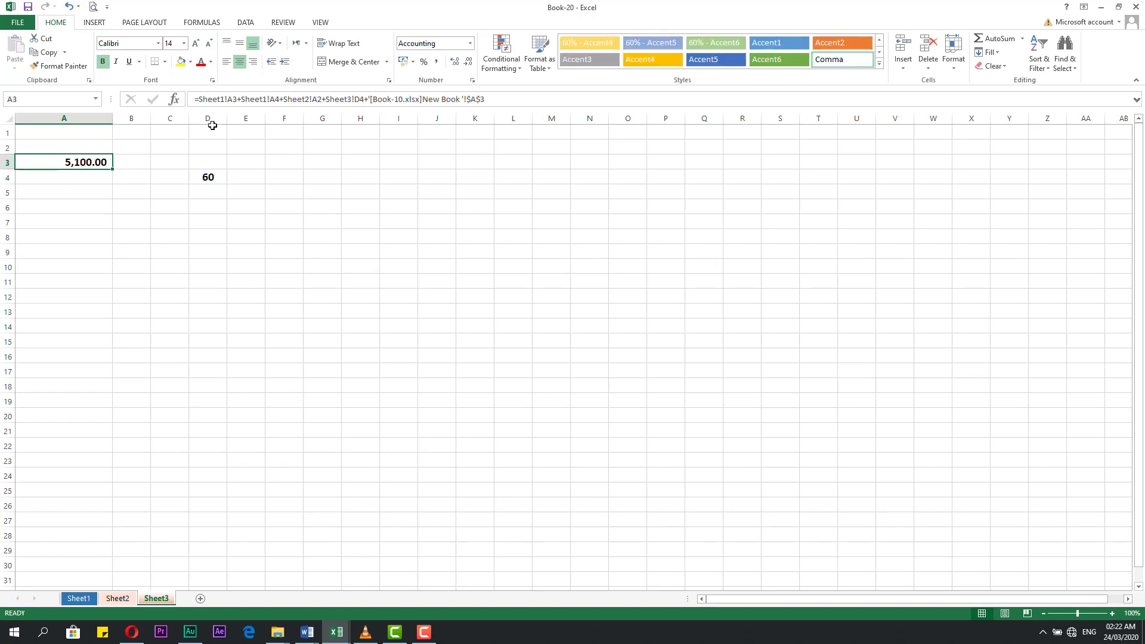